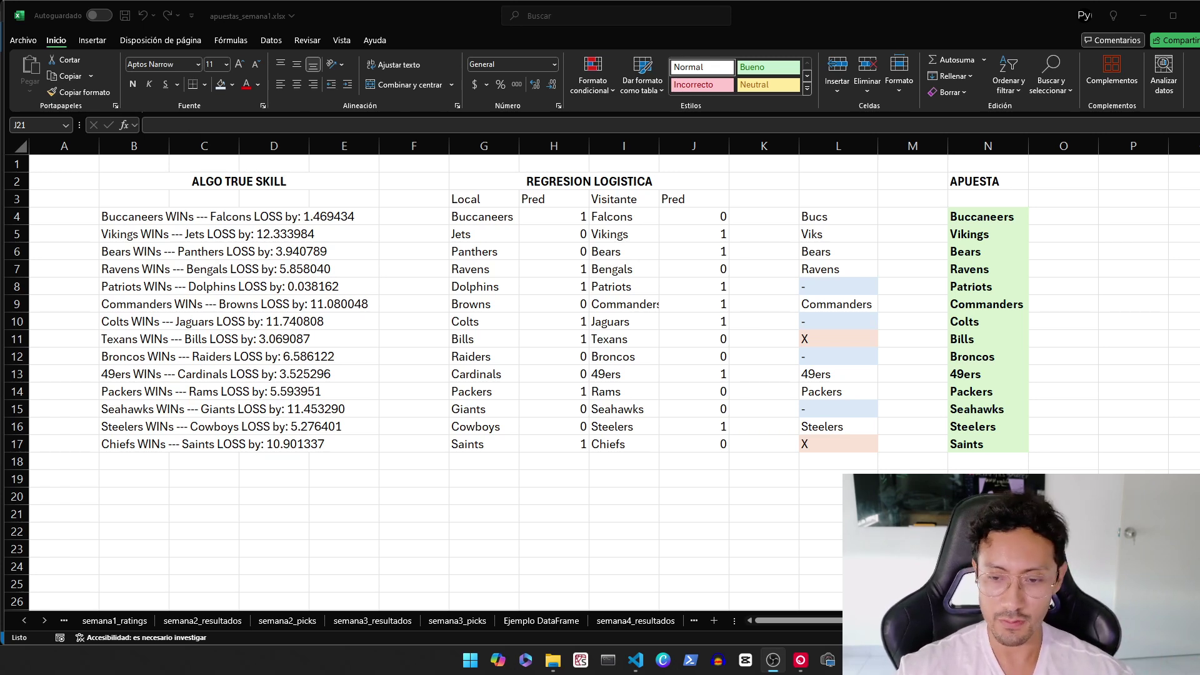
# - Switch to Spyder and examine the calendar loading and data concatenation code in analysis_true_skill_2024_wins.py
pyautogui.hotkey('alt', 'Tab')
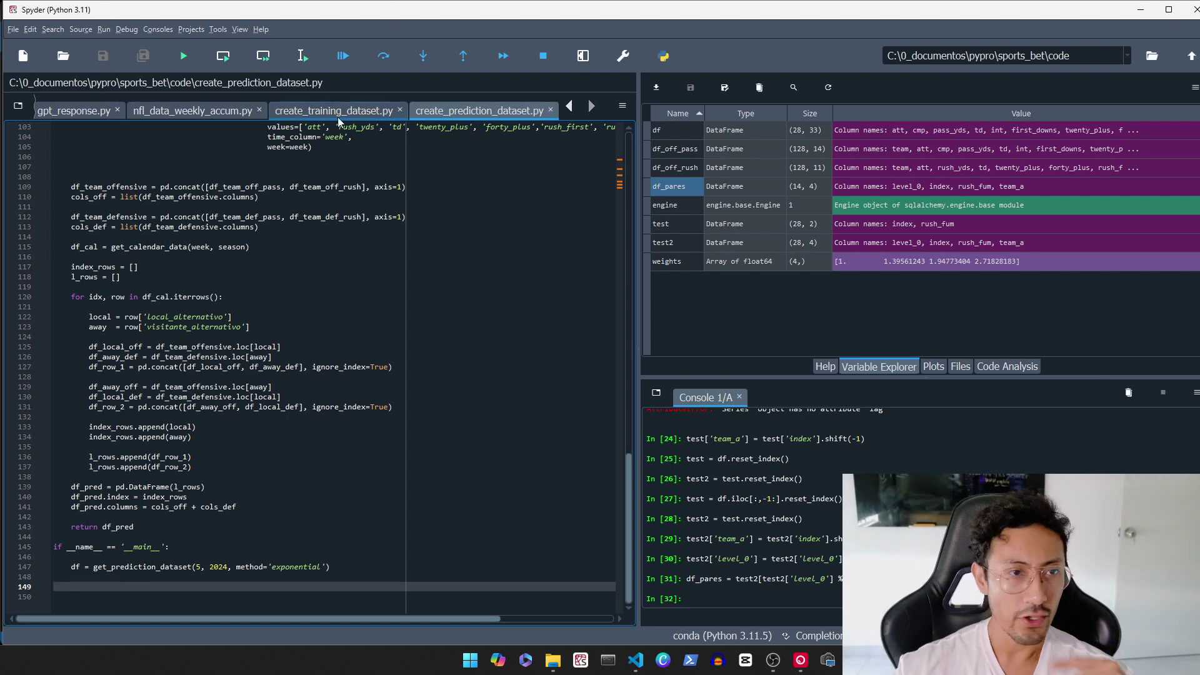
pyautogui.scroll(4, 159, 112)
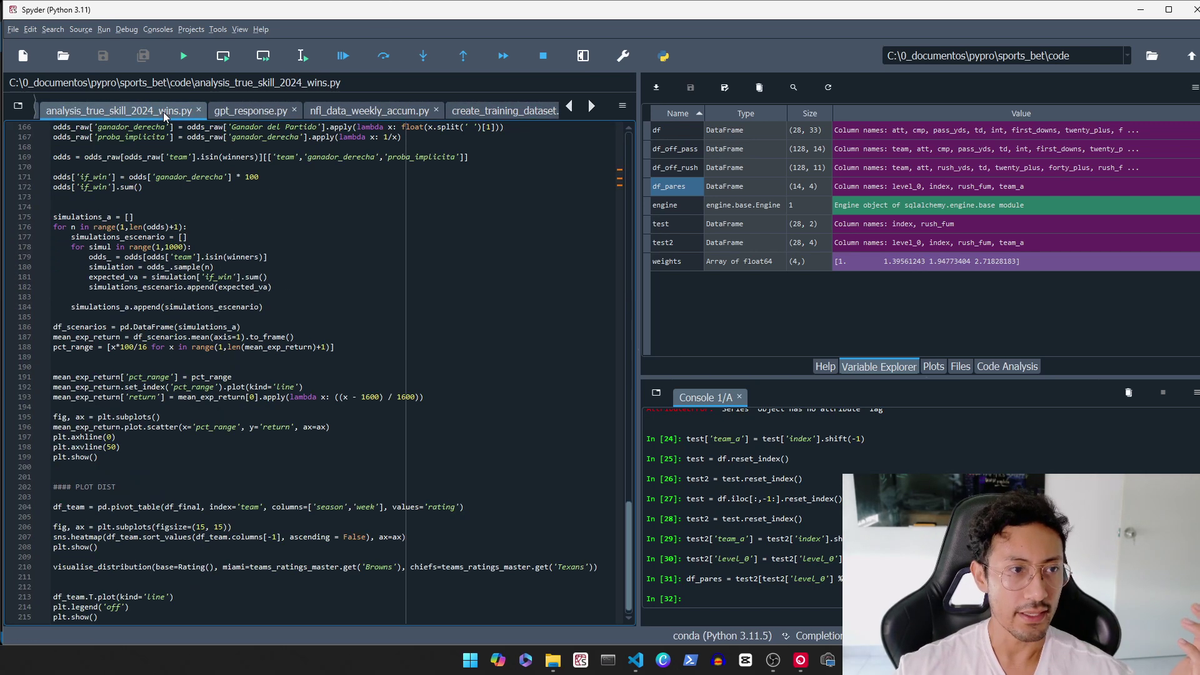
pyautogui.click(398, 300)
pyautogui.scroll(13, 202, 331)
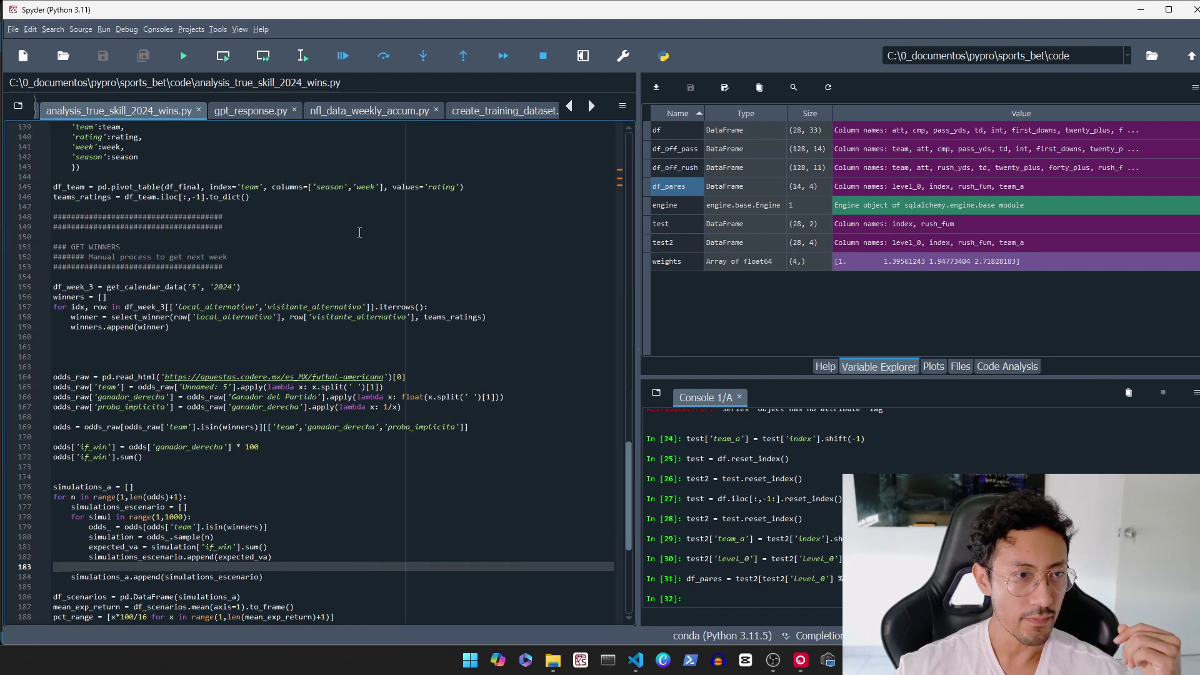
pyautogui.scroll(13, 202, 330)
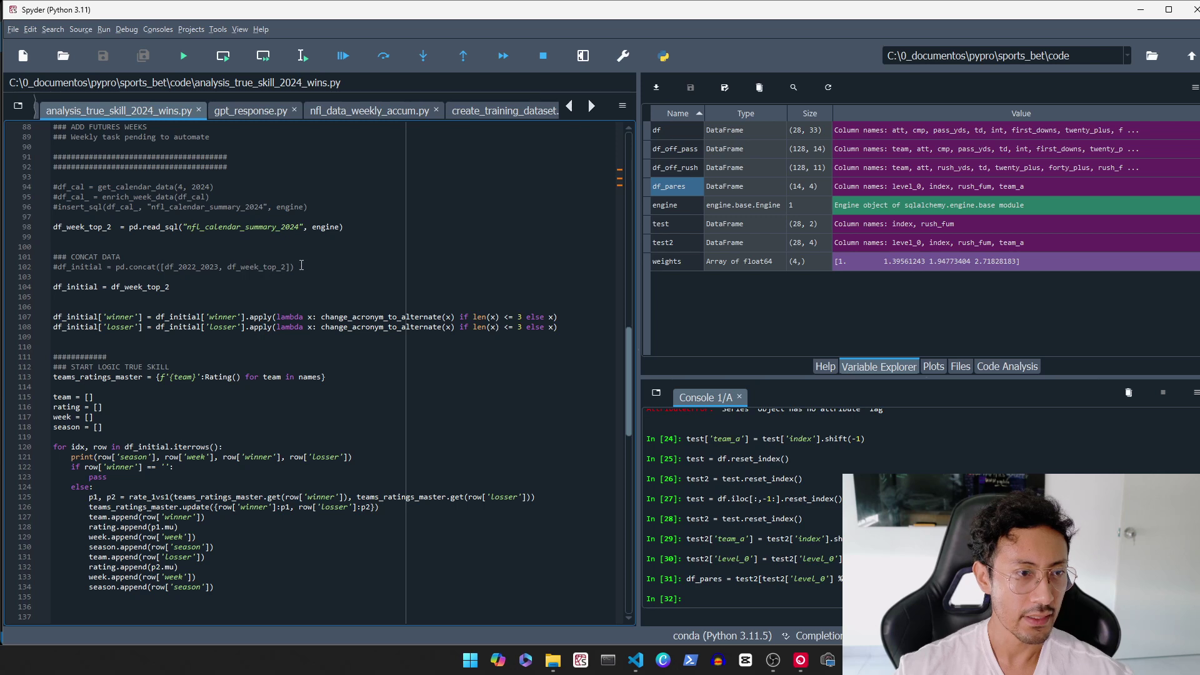
pyautogui.tripleClick(301, 265)
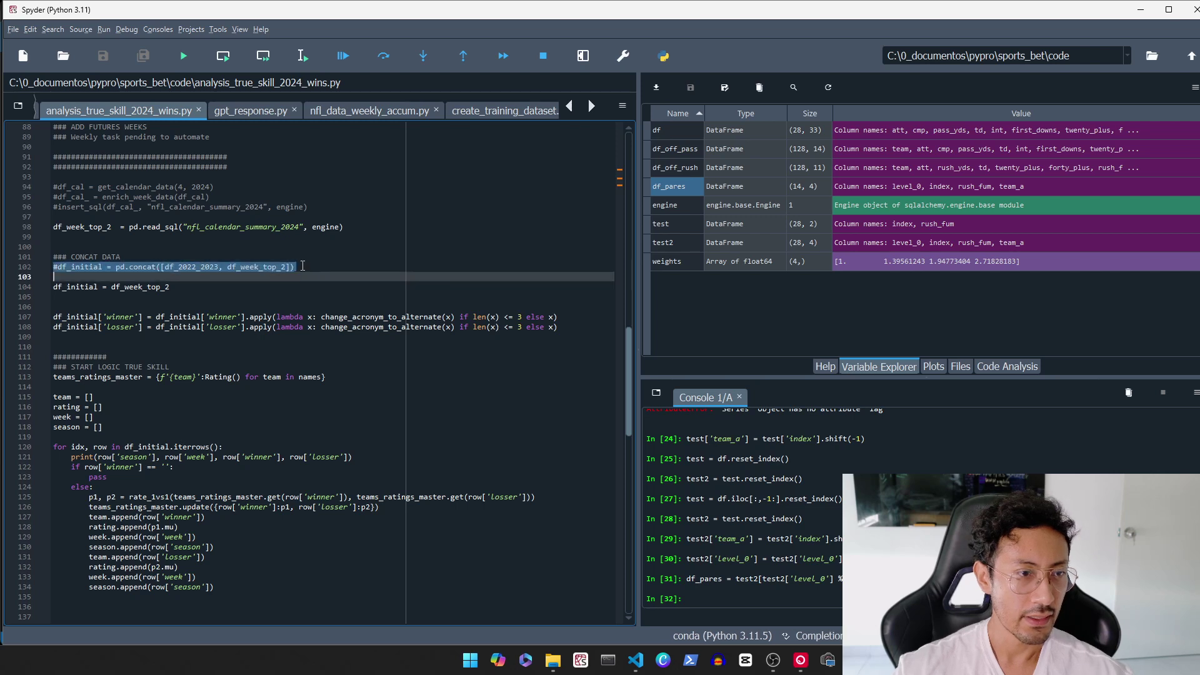
pyautogui.doubleClick(187, 267)
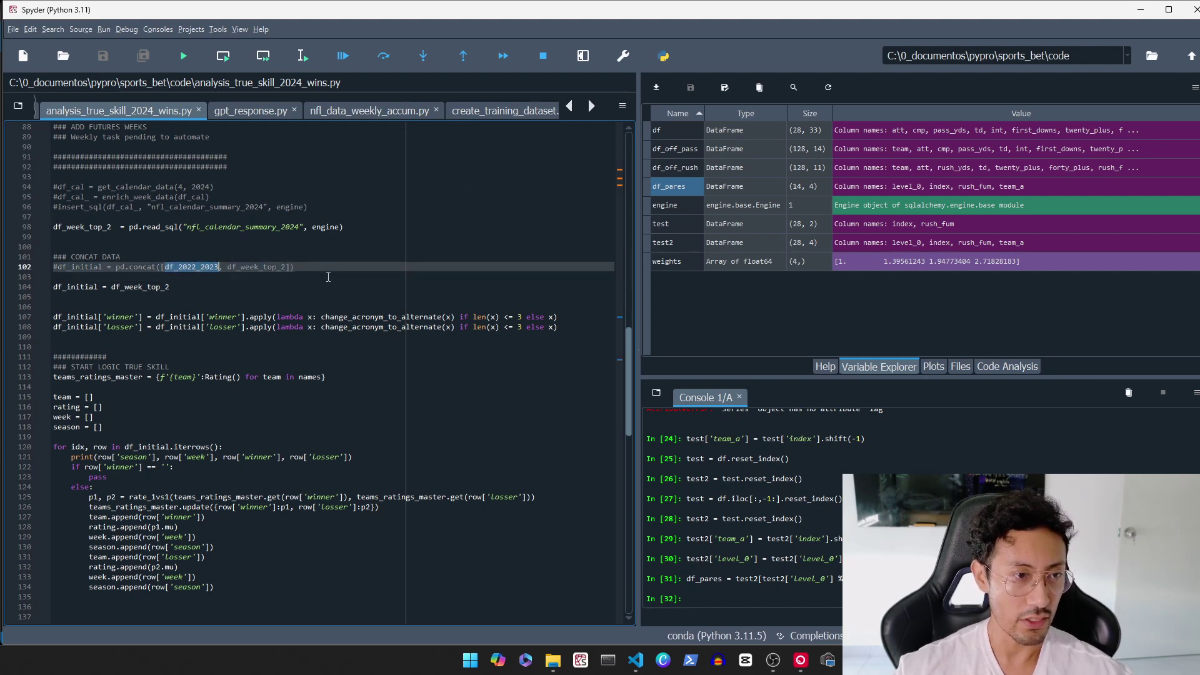
pyautogui.doubleClick(250, 227)
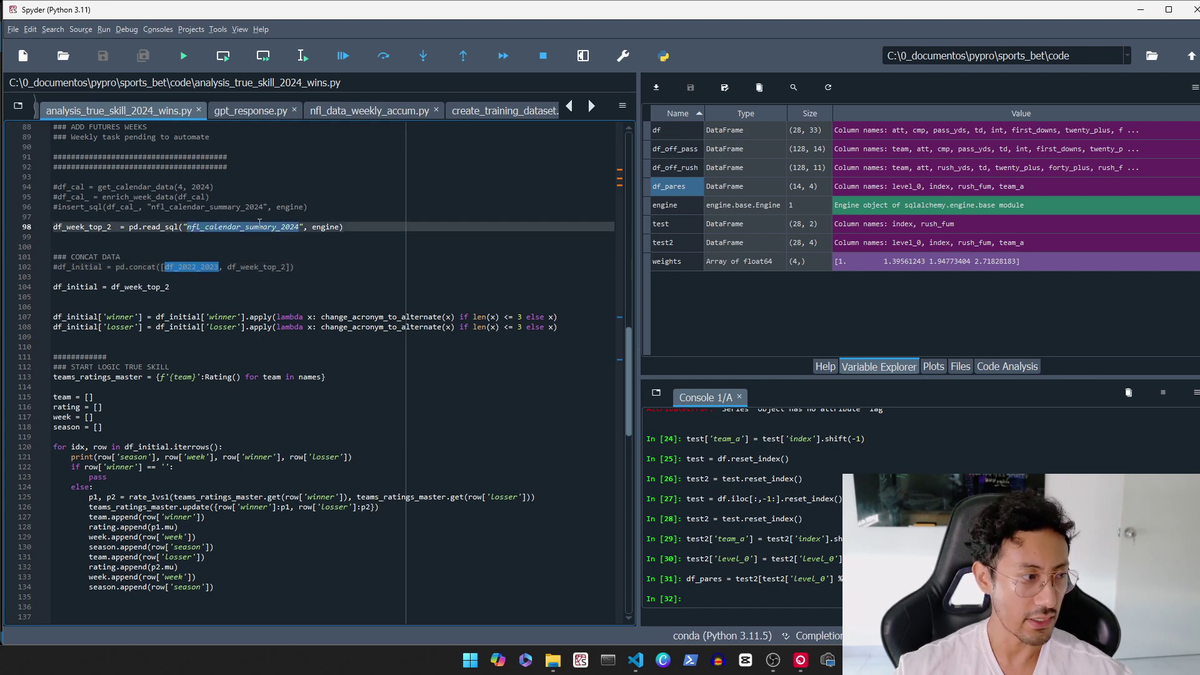
# - Enlarge the code text in the editor for easier reading
pyautogui.hotkey('ctrl', '+')
pyautogui.hotkey('ctrl', '+')
pyautogui.hotkey('ctrl', '+')
pyautogui.hotkey('ctrl', '-')
pyautogui.hotkey('ctrl', '-')
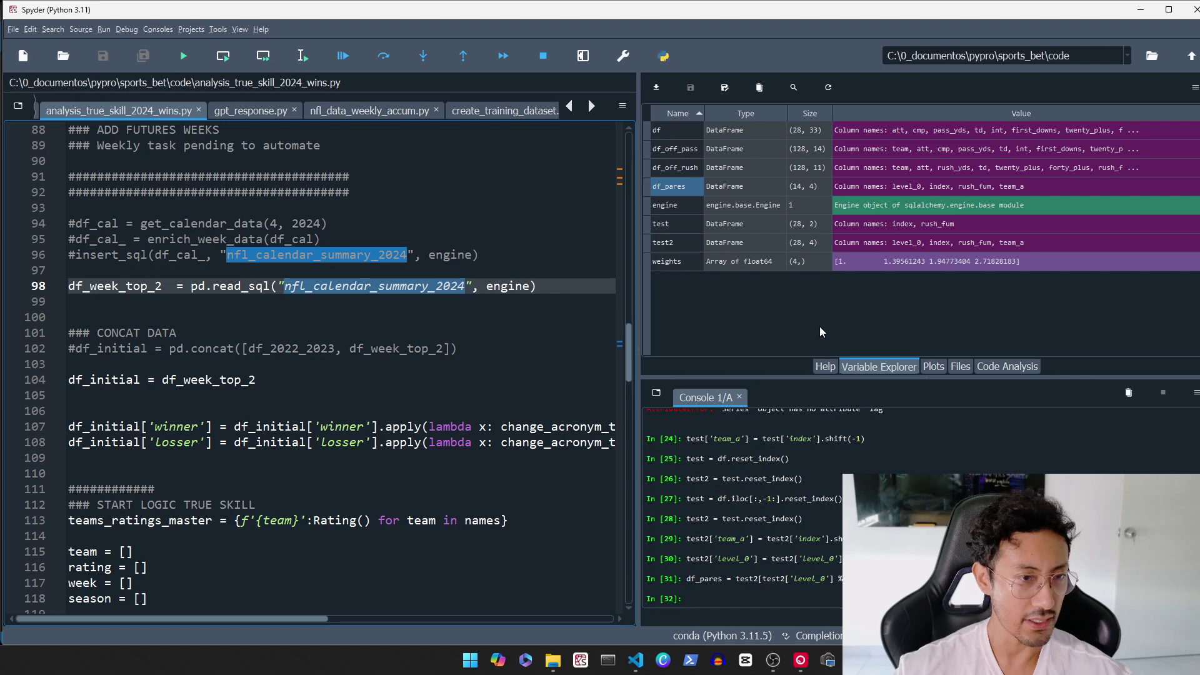
# - Run the whole analysis_true_skill_2024_wins.py script and view the team ratings heatmap in an enlarged plot viewer
pyautogui.hotkey('ctrl', 'shift', 'h')
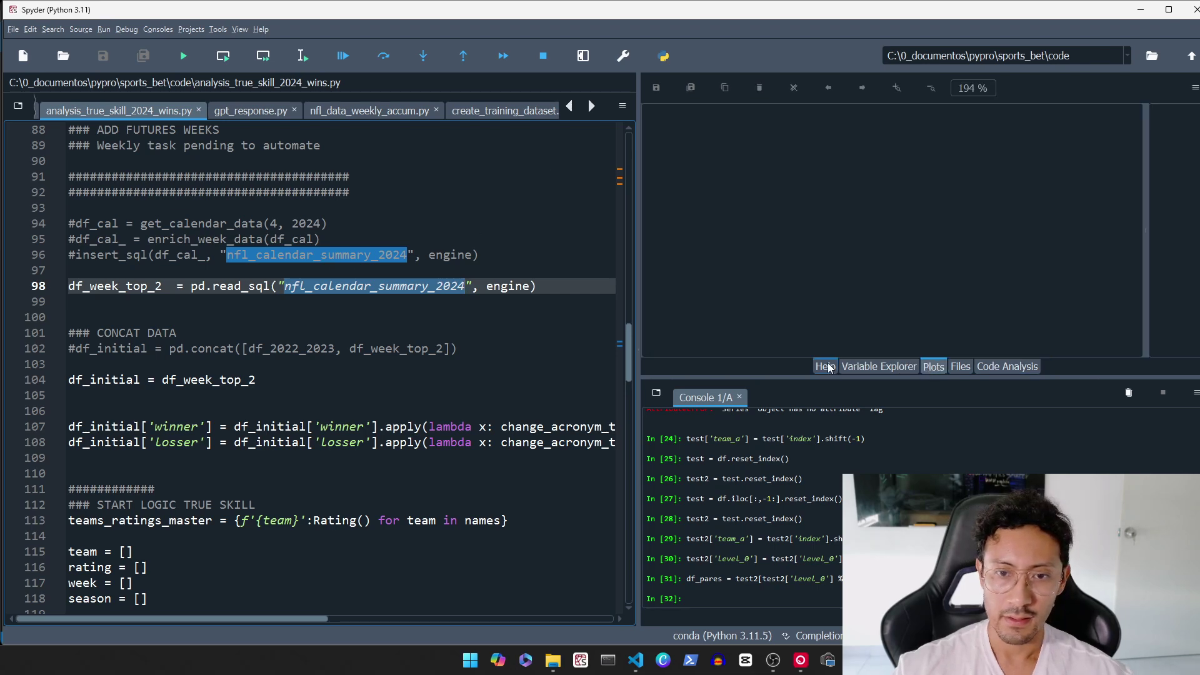
pyautogui.click(933, 367)
pyautogui.scroll(-20, 288, 314)
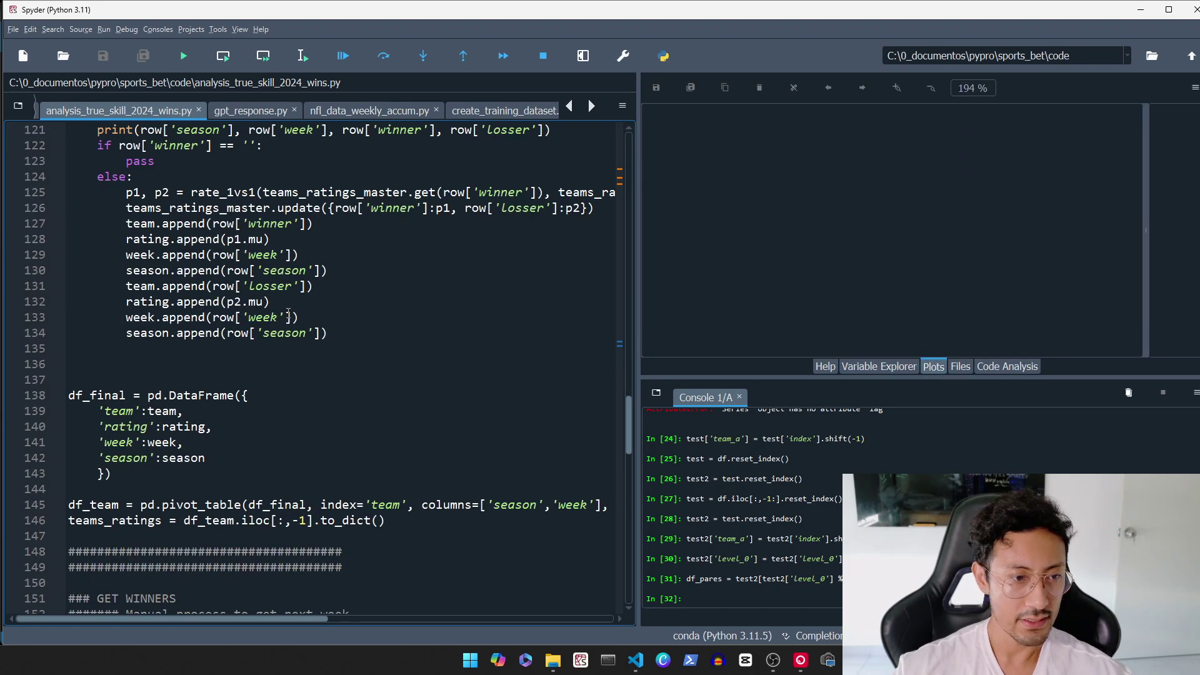
pyautogui.click(184, 56)
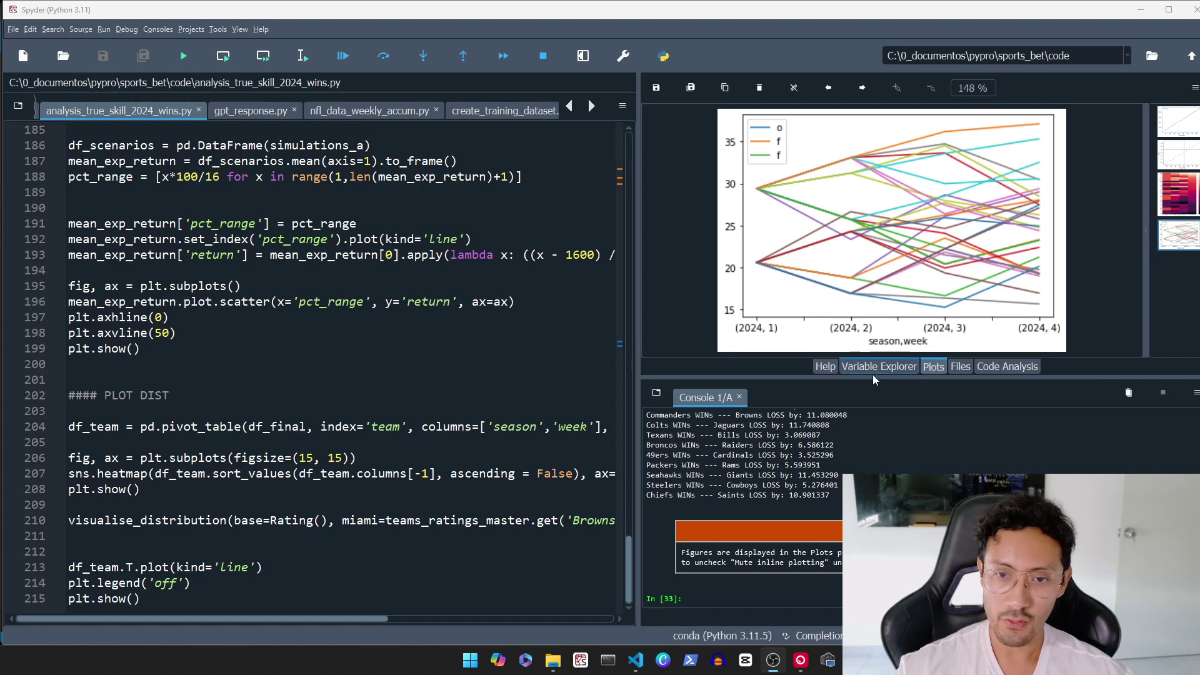
pyautogui.moveTo(873, 378); pyautogui.dragTo(873, 494)
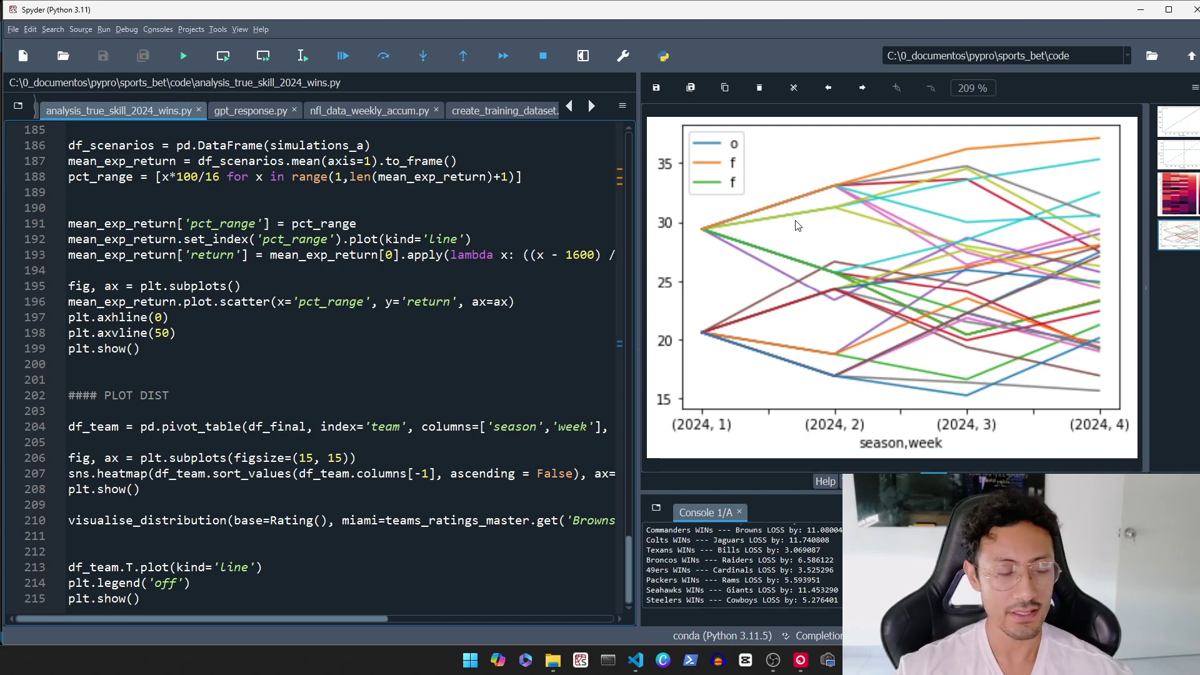
pyautogui.click(1178, 194)
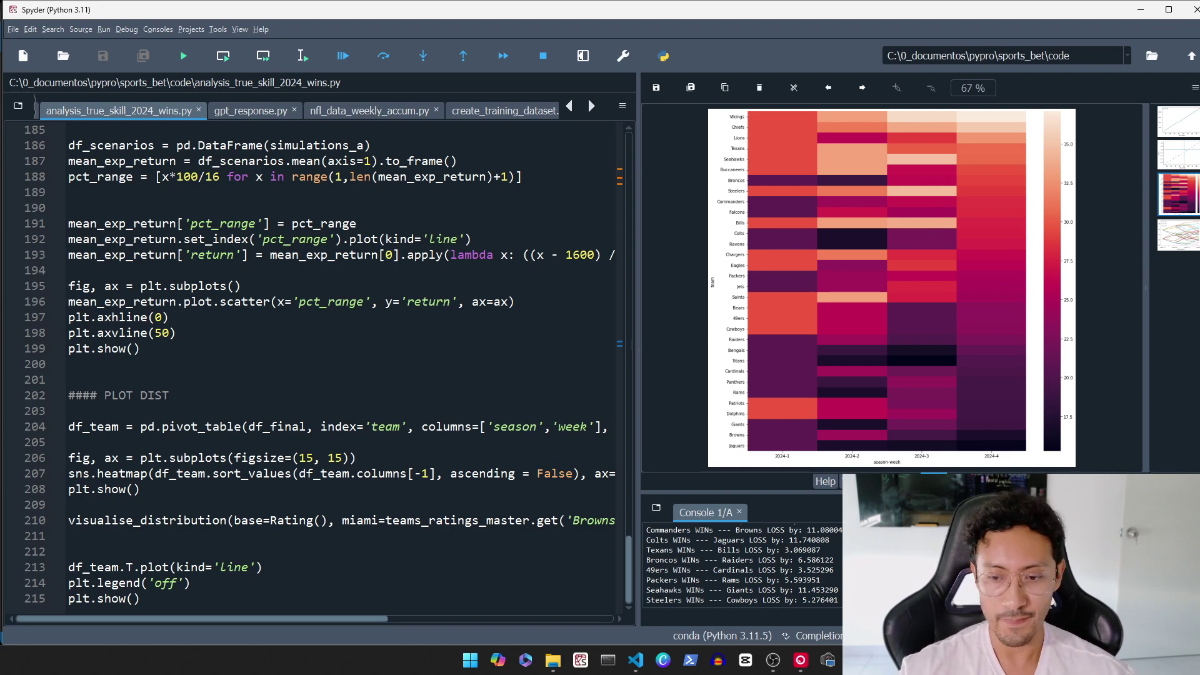
# - Switch to Excel and highlight the ALGO TRUE SKILL predictions and the REGRESION LOGISTICA predictions in turn
pyautogui.hotkey('alt', 'Tab')
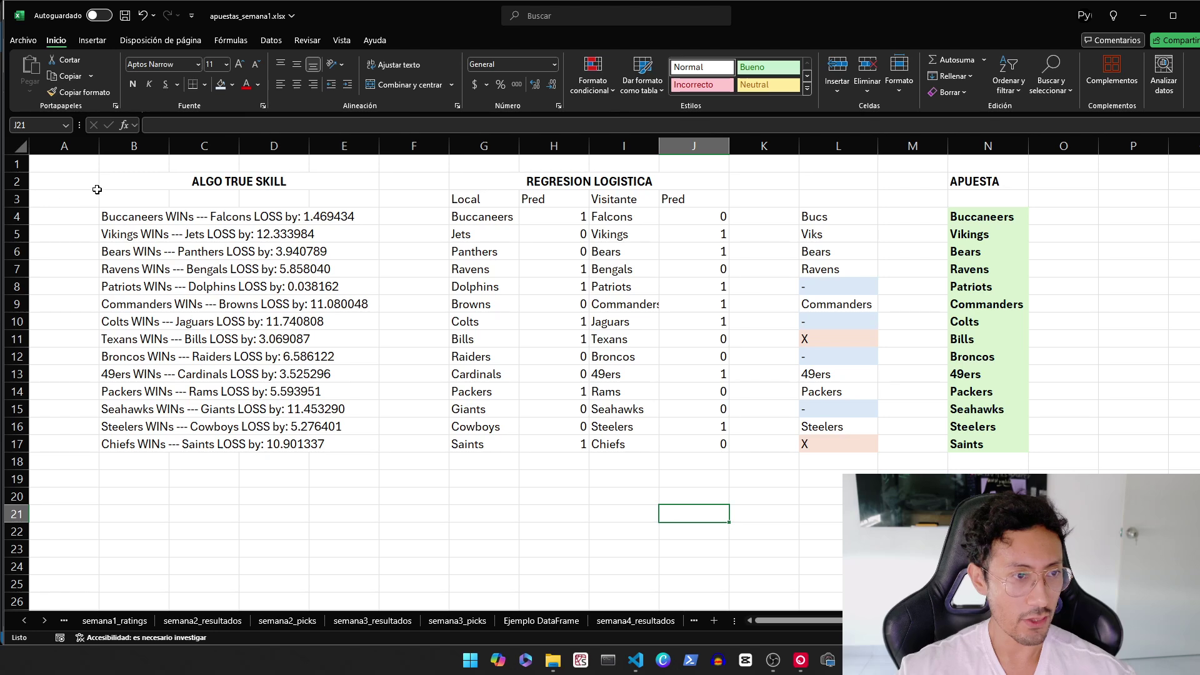
pyautogui.moveTo(96, 190); pyautogui.dragTo(308, 454)
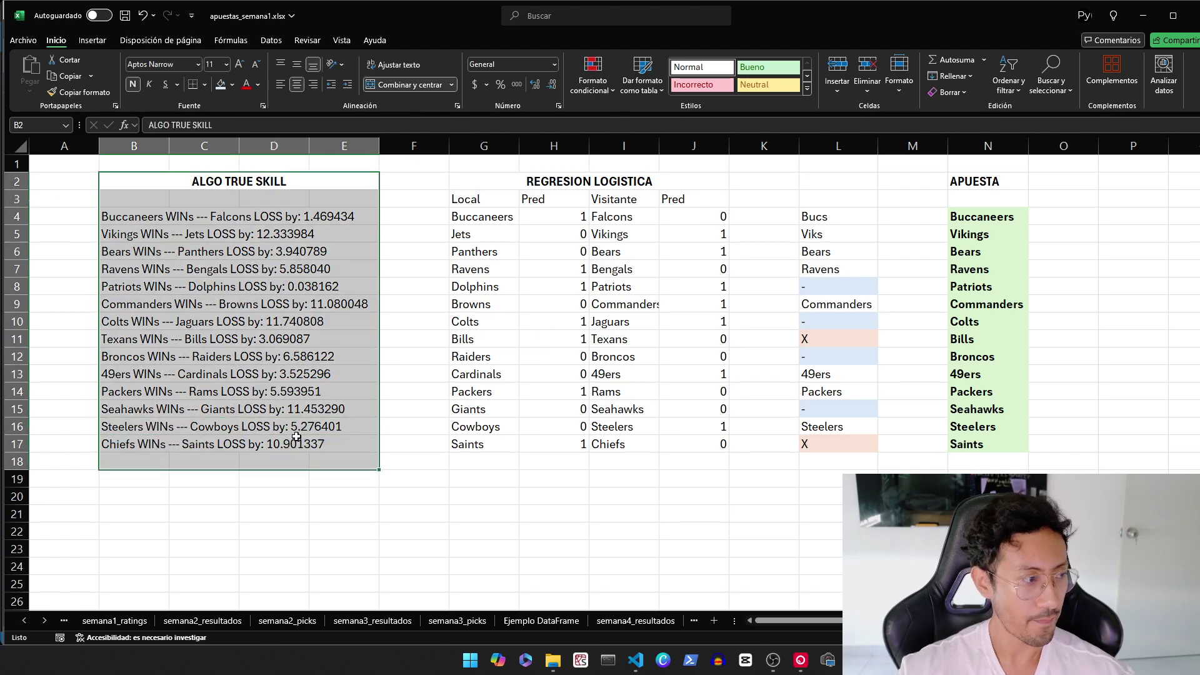
pyautogui.click(425, 478)
pyautogui.moveTo(488, 190); pyautogui.dragTo(688, 440)
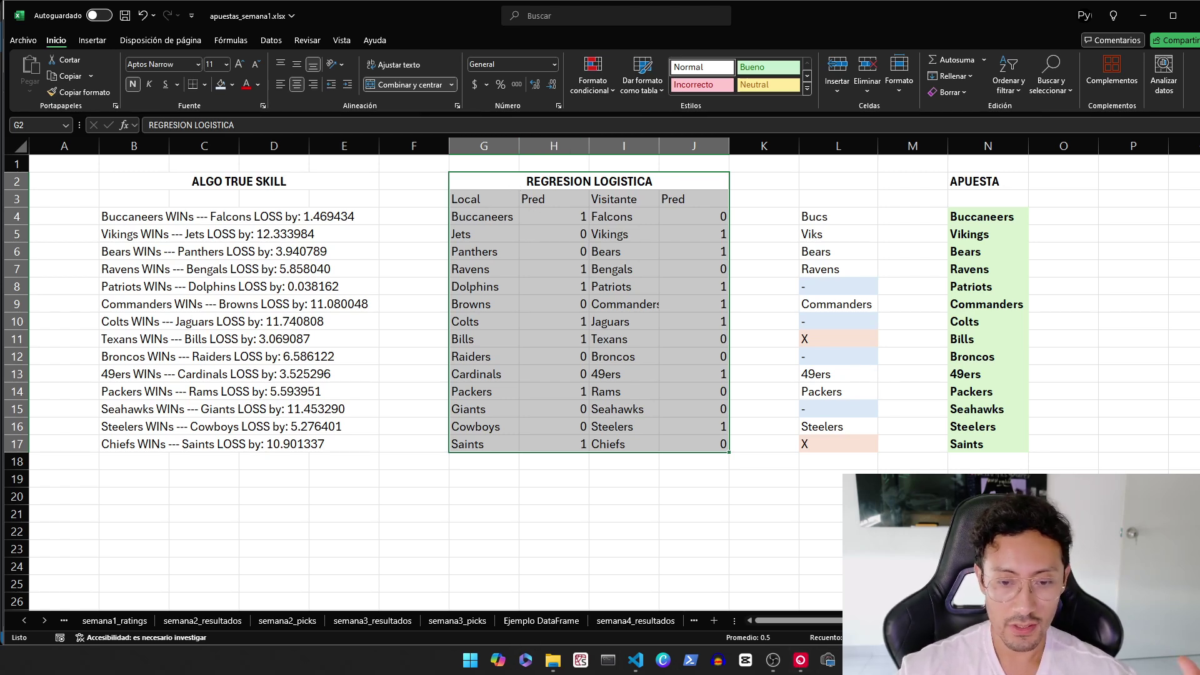
# - Switch to MLflow, open the dashing-sponge-307 run of the Modelo Base - Regresión Logistica experiment and examine its accuracy metric
pyautogui.hotkey('alt', 'Tab')
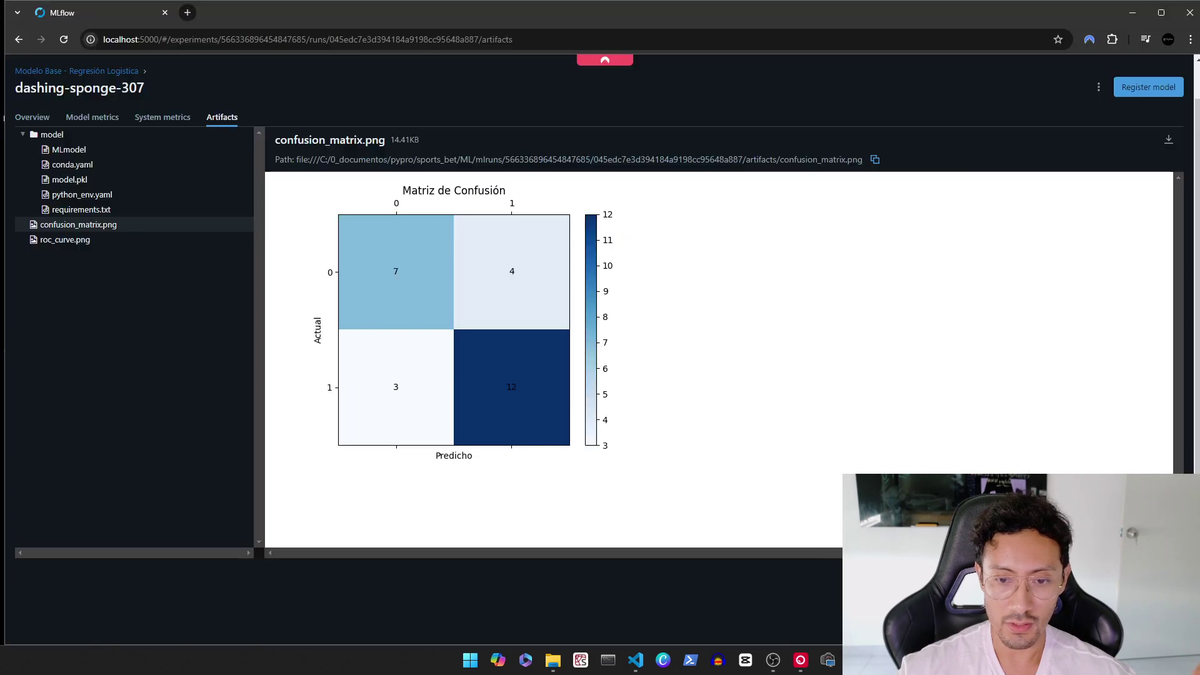
pyautogui.click(39, 72)
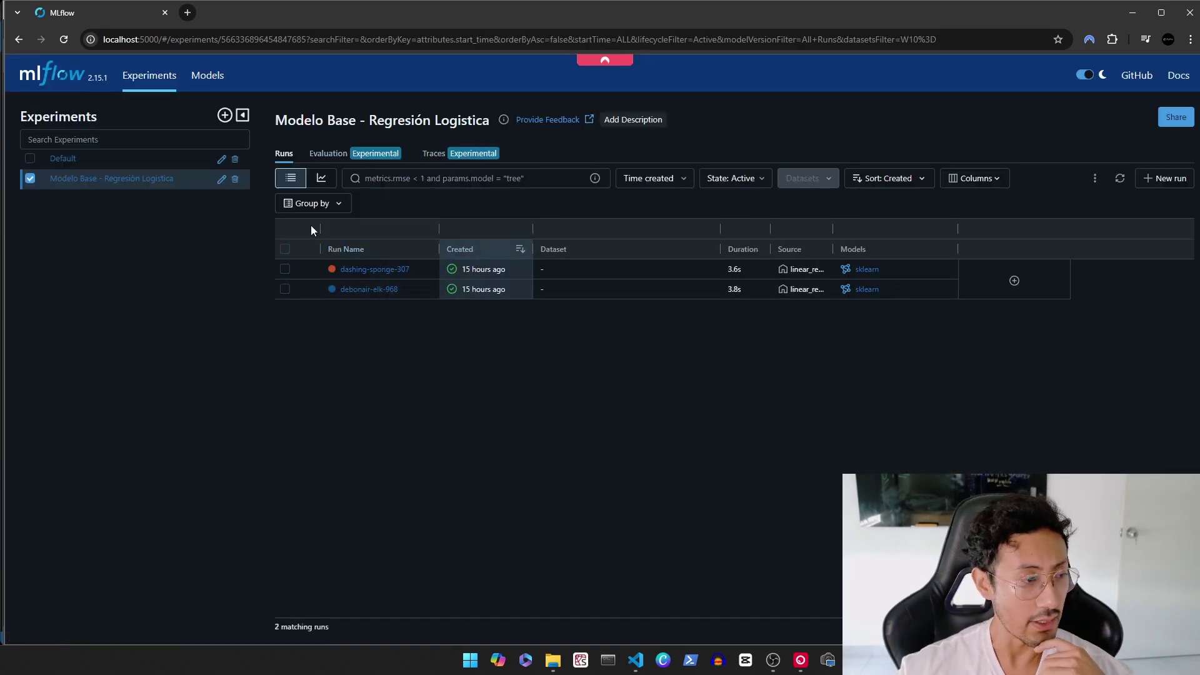
pyautogui.click(354, 272)
pyautogui.scroll(-3, 466, 243)
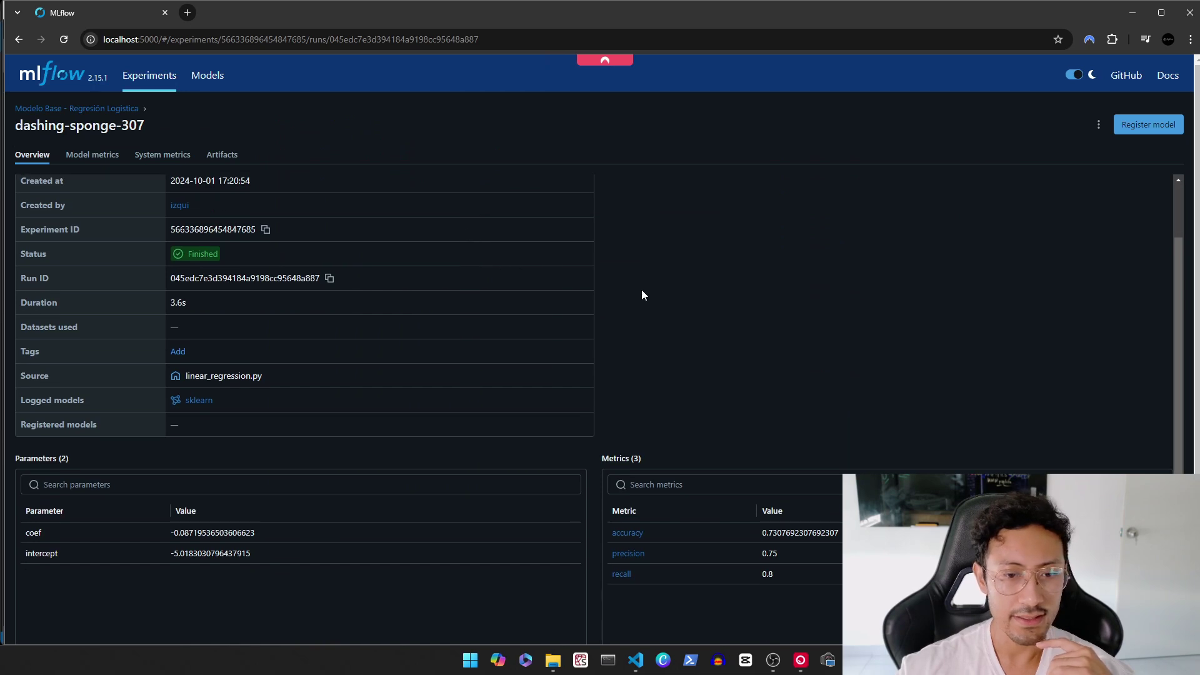
pyautogui.moveTo(832, 501); pyautogui.dragTo(725, 497)
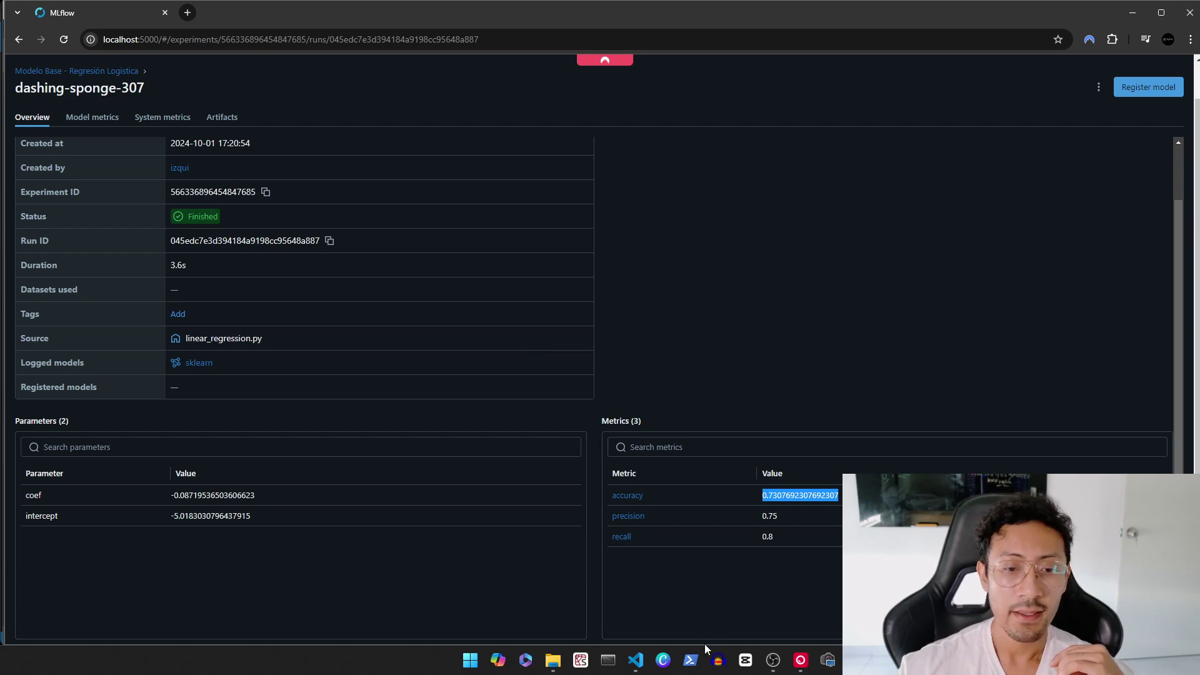
# - Switch to VS Code and examine the LogisticRegression import and the train/test split in linear_regression.py
pyautogui.click(635, 660)
pyautogui.click(714, 606)
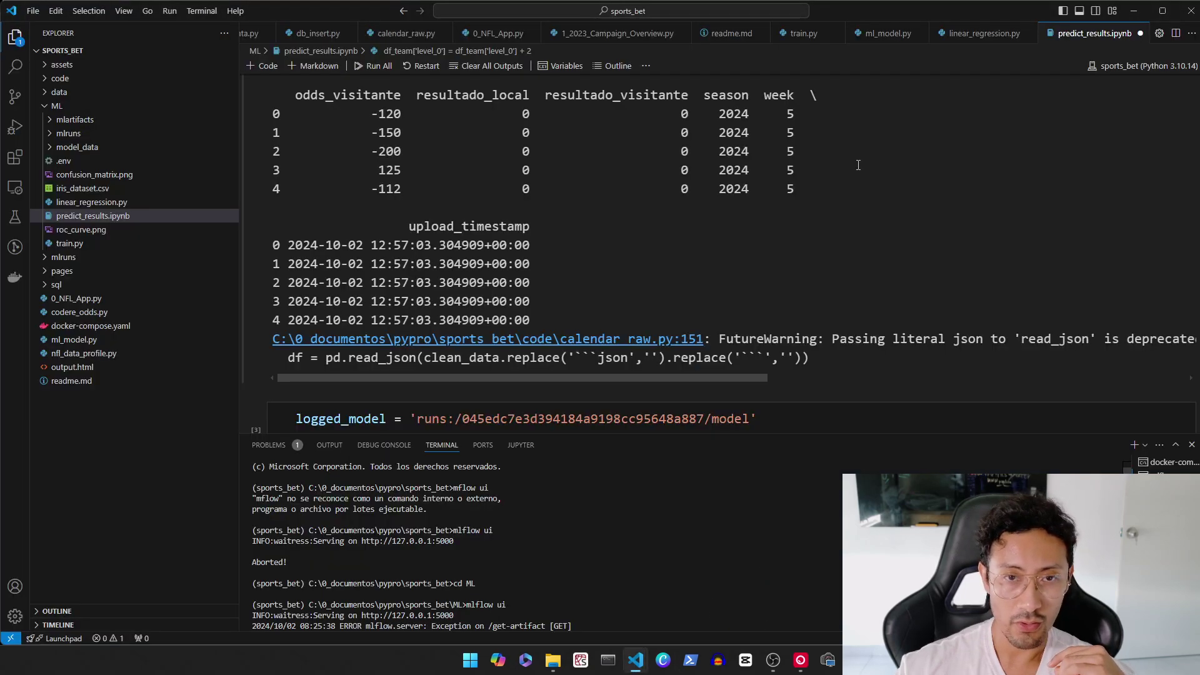
pyautogui.click(982, 33)
pyautogui.scroll(5, 565, 215)
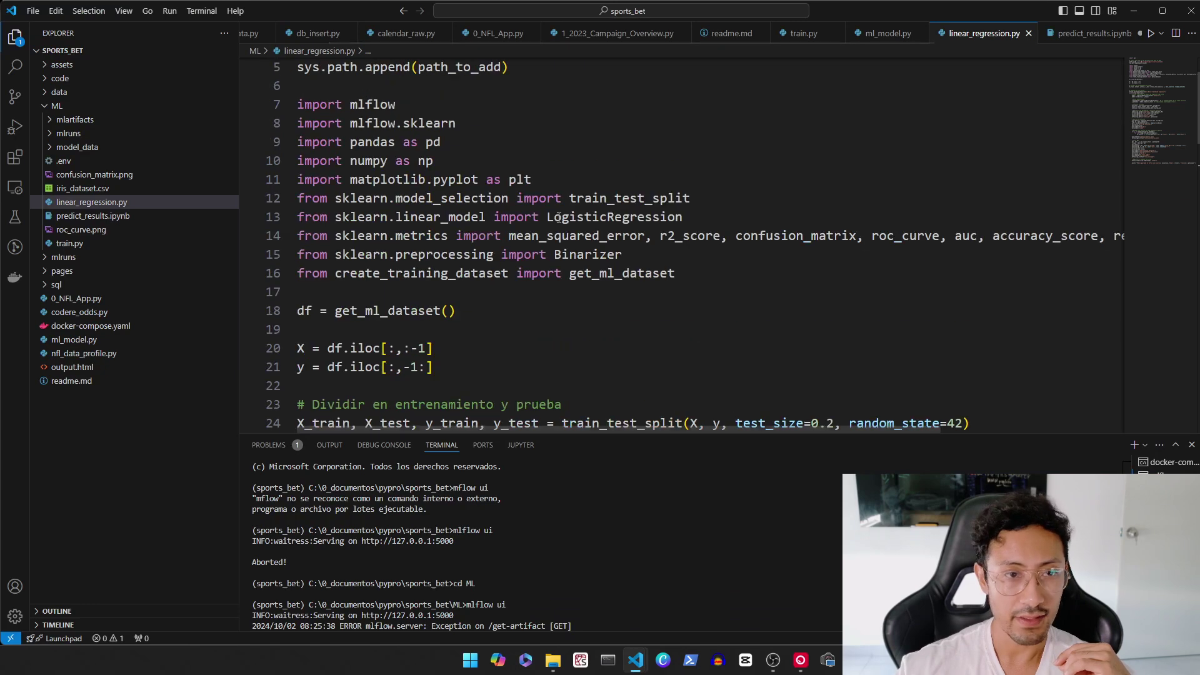
pyautogui.scroll(-2, 564, 216)
pyautogui.tripleClick(598, 169)
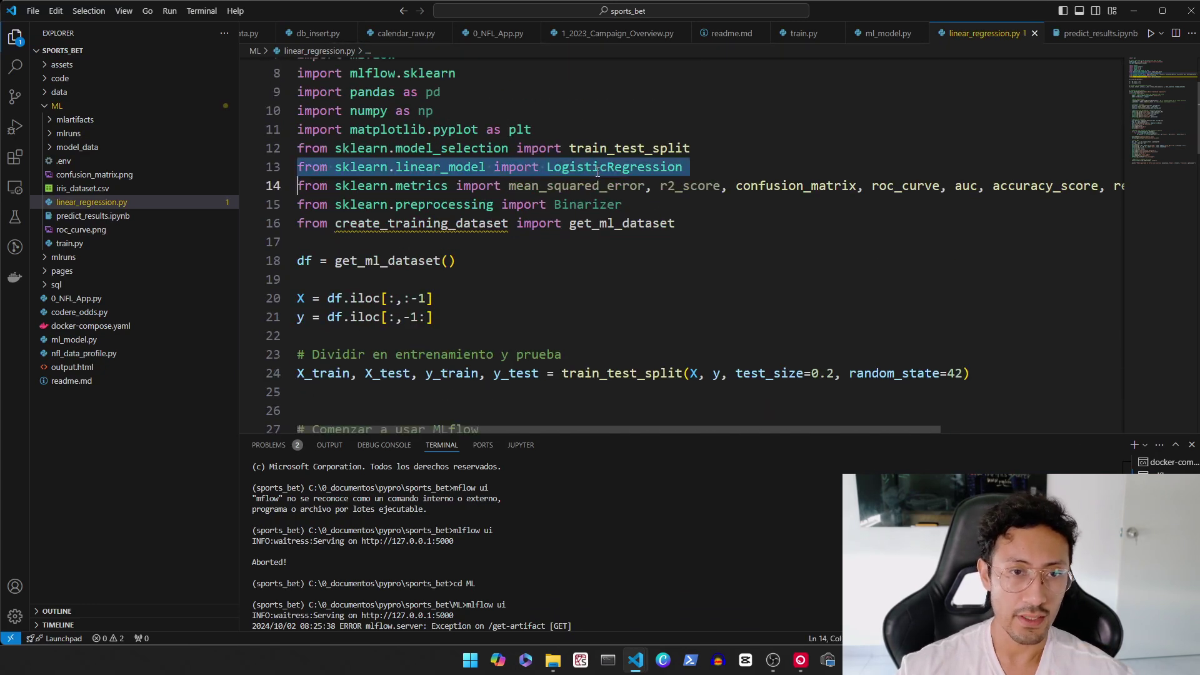
pyautogui.click(690, 263)
pyautogui.scroll(-3, 447, 233)
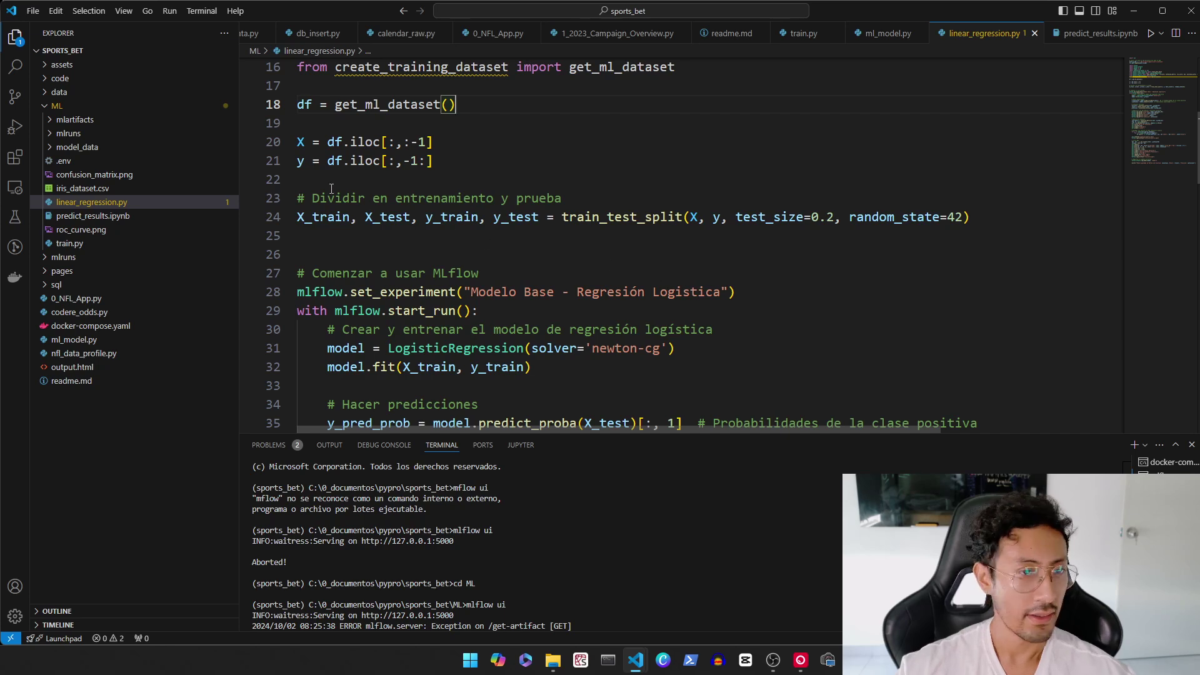
pyautogui.moveTo(331, 188); pyautogui.dragTo(789, 252)
pyautogui.click(788, 252)
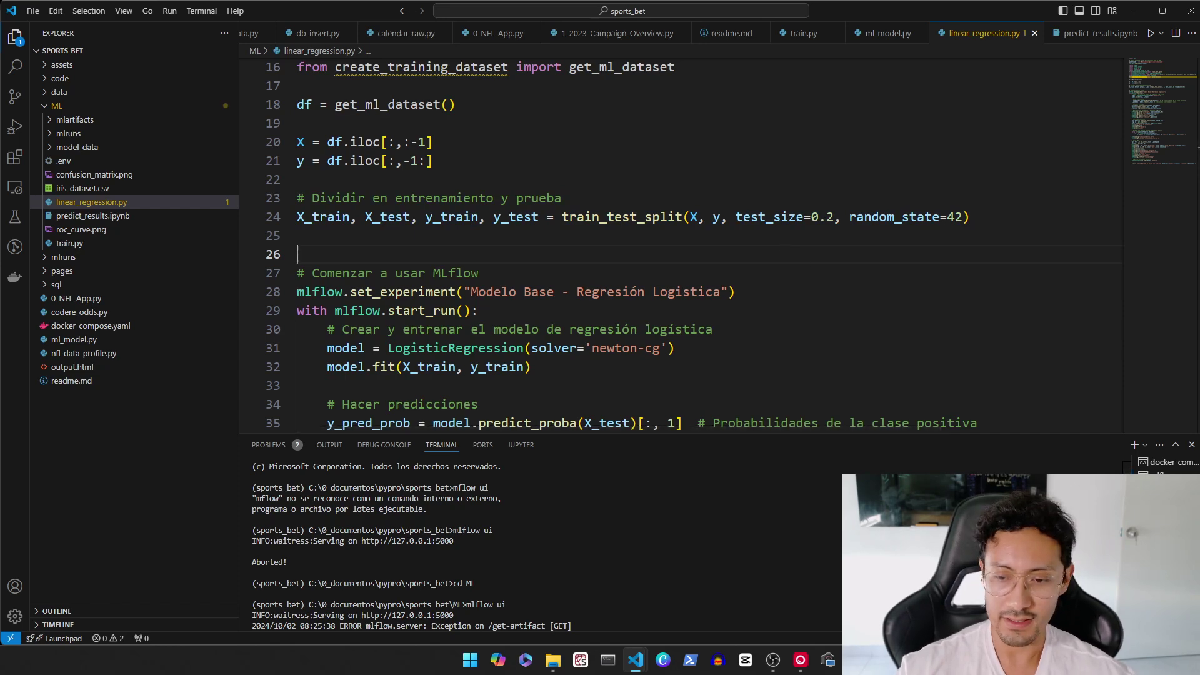
# - Switch to Excel and examine the offensive metrics, defensive metrics and Y columns on the Ejemplo DataFrame sheet
pyautogui.hotkey('alt', 'Tab')
pyautogui.click(542, 620)
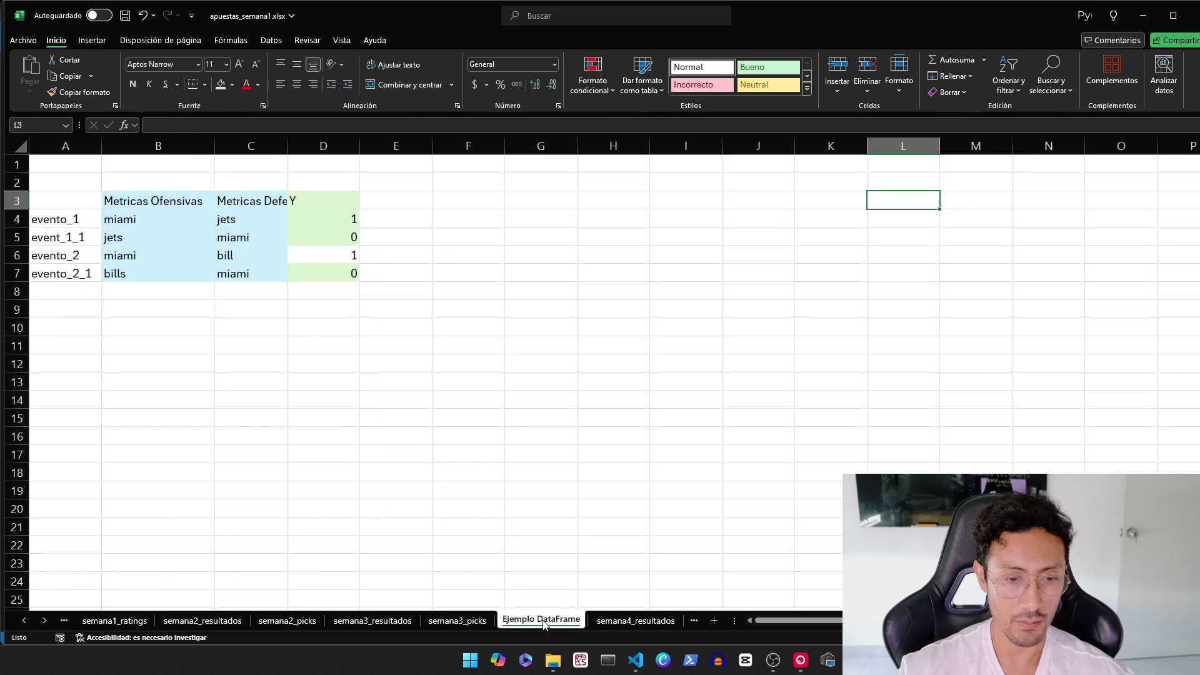
pyautogui.click(201, 304)
pyautogui.click(170, 198)
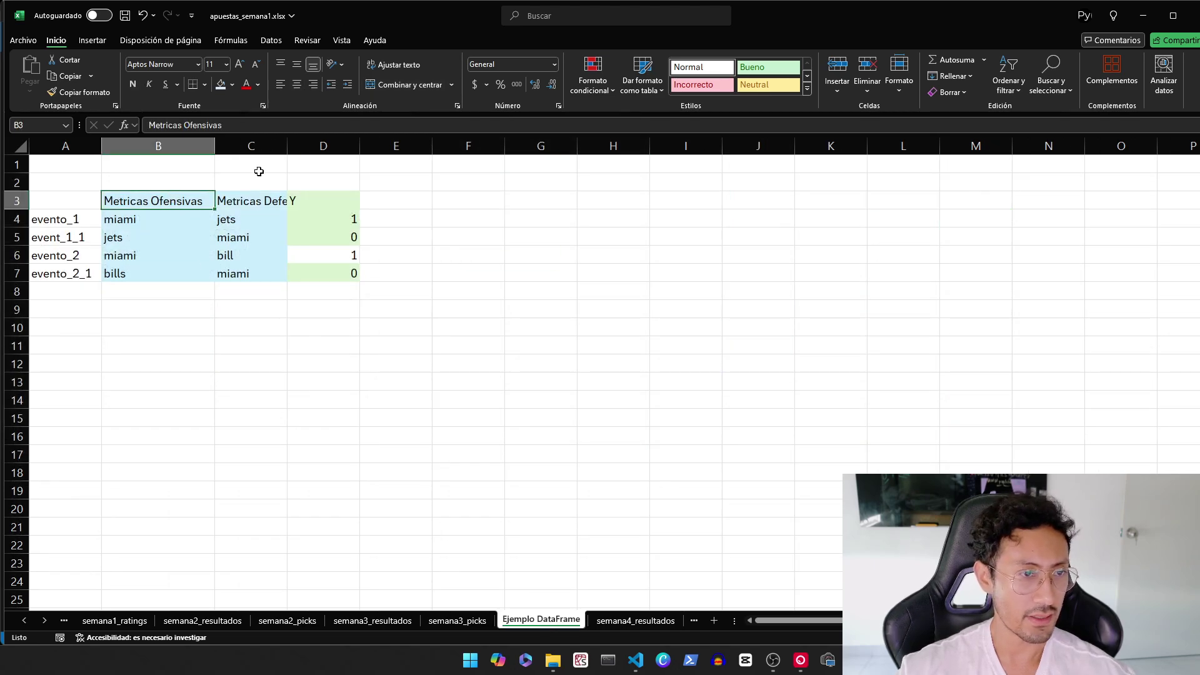
pyautogui.click(147, 226)
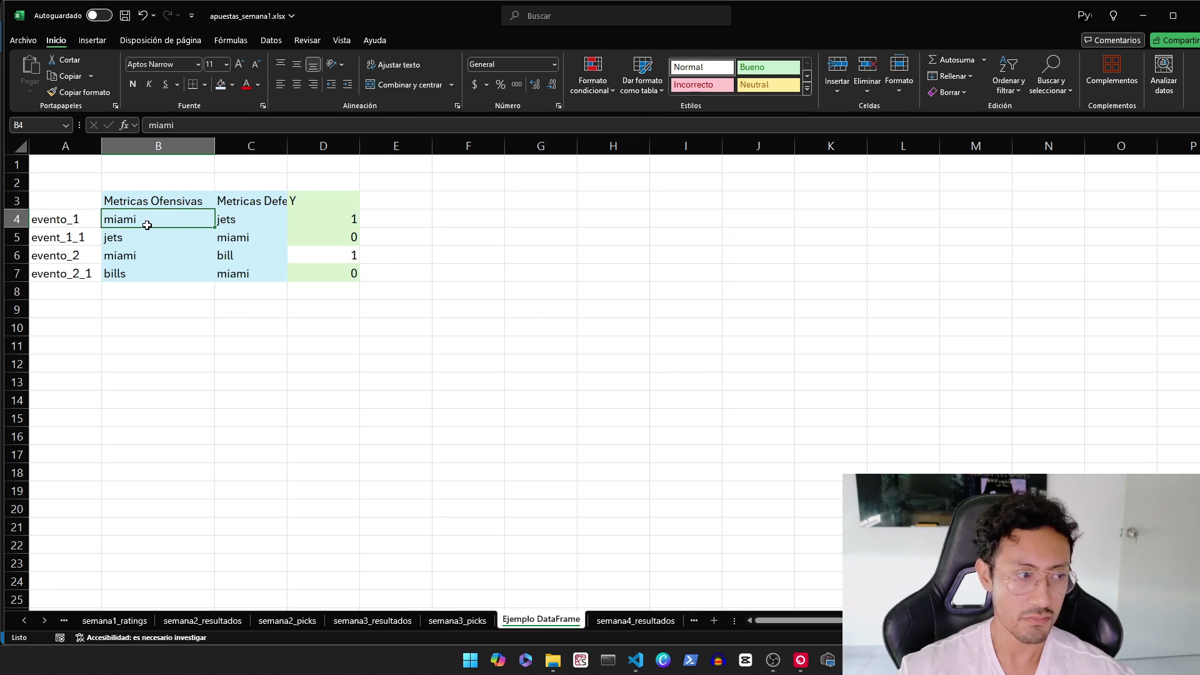
pyautogui.click(274, 197)
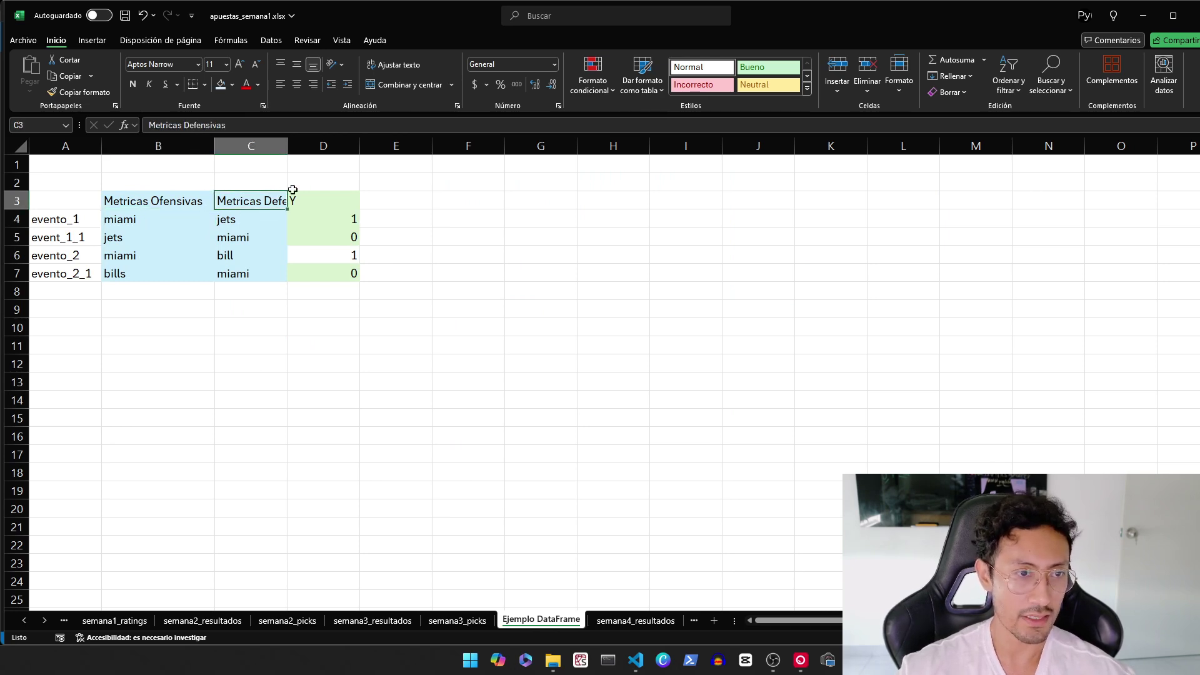
pyautogui.click(137, 220)
pyautogui.click(135, 234)
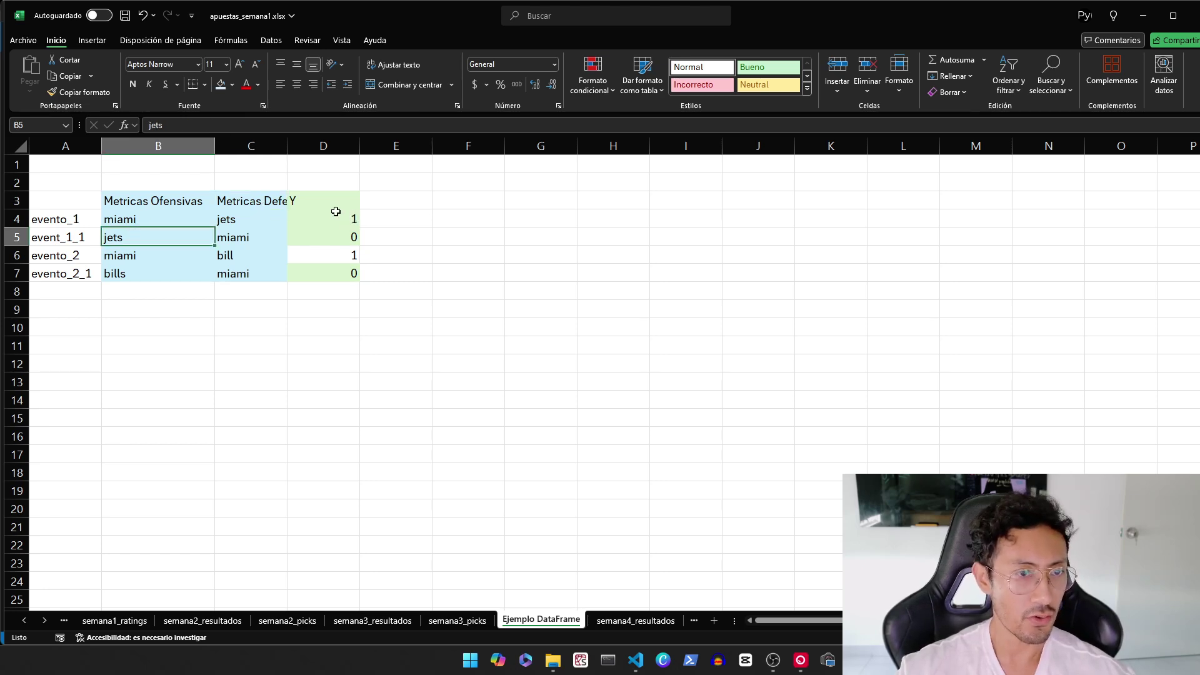
pyautogui.moveTo(125, 202); pyautogui.dragTo(316, 270)
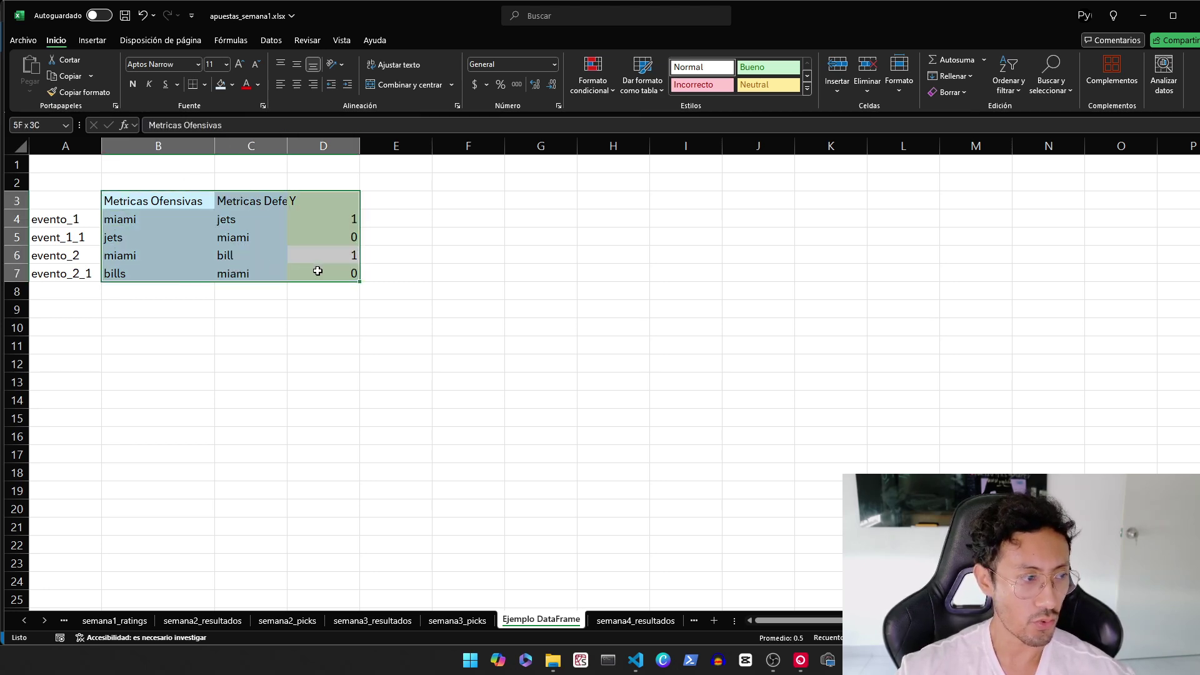
pyautogui.click(370, 331)
# - Inspect the evento_1 row of the example table close up, comparing its offensive team with its defensive team
pyautogui.keyDown('ctrl'); pyautogui.scroll(4, 421, 455); pyautogui.keyUp('ctrl')
pyautogui.keyDown('ctrl'); pyautogui.scroll(3, 421, 455); pyautogui.keyUp('ctrl')
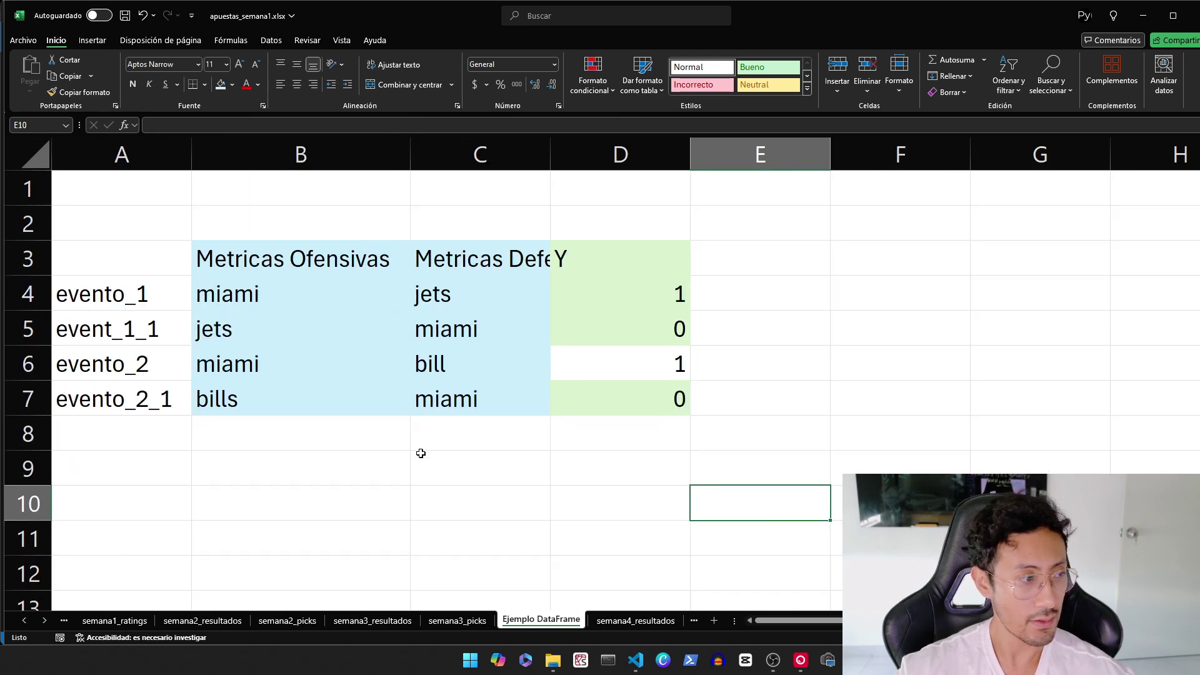
pyautogui.click(291, 290)
pyautogui.moveTo(290, 289); pyautogui.dragTo(571, 478)
pyautogui.click(555, 482)
pyautogui.click(368, 332)
pyautogui.click(568, 327)
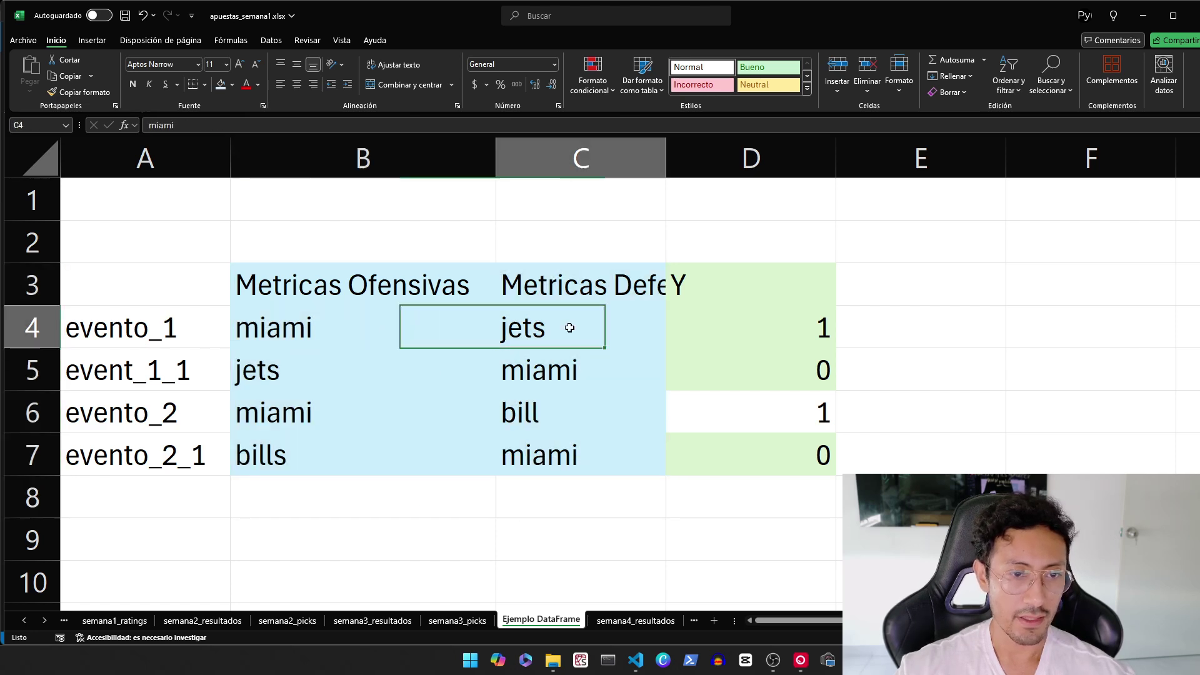
pyautogui.click(290, 332)
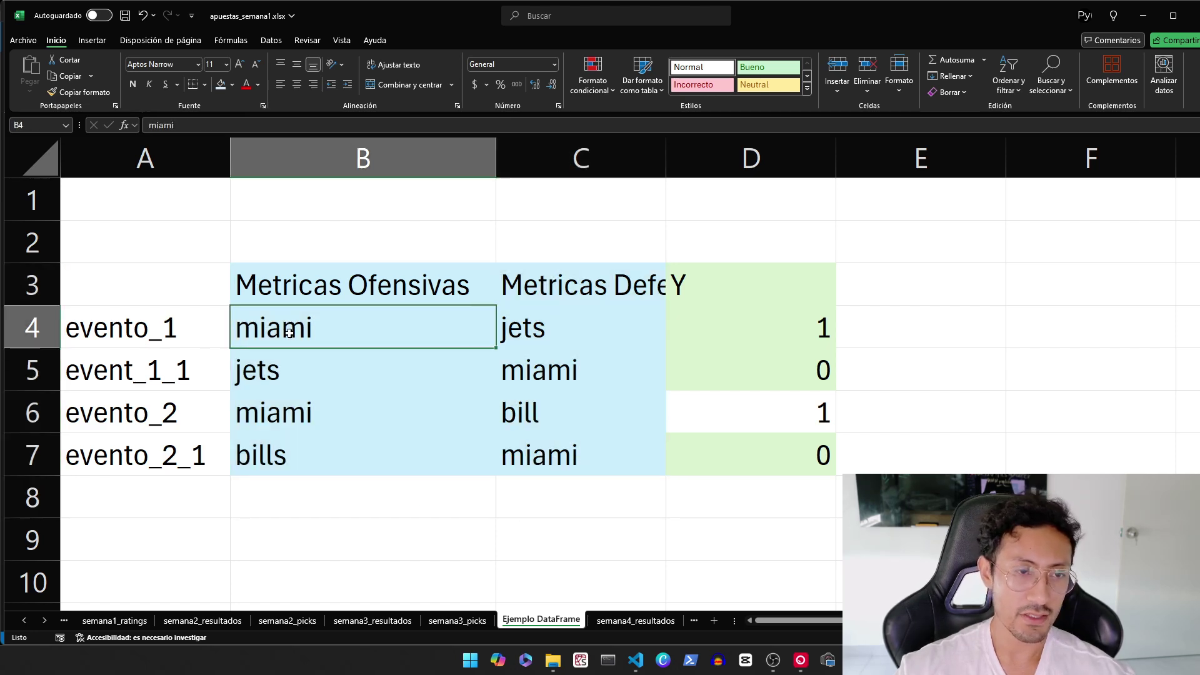
pyautogui.click(558, 322)
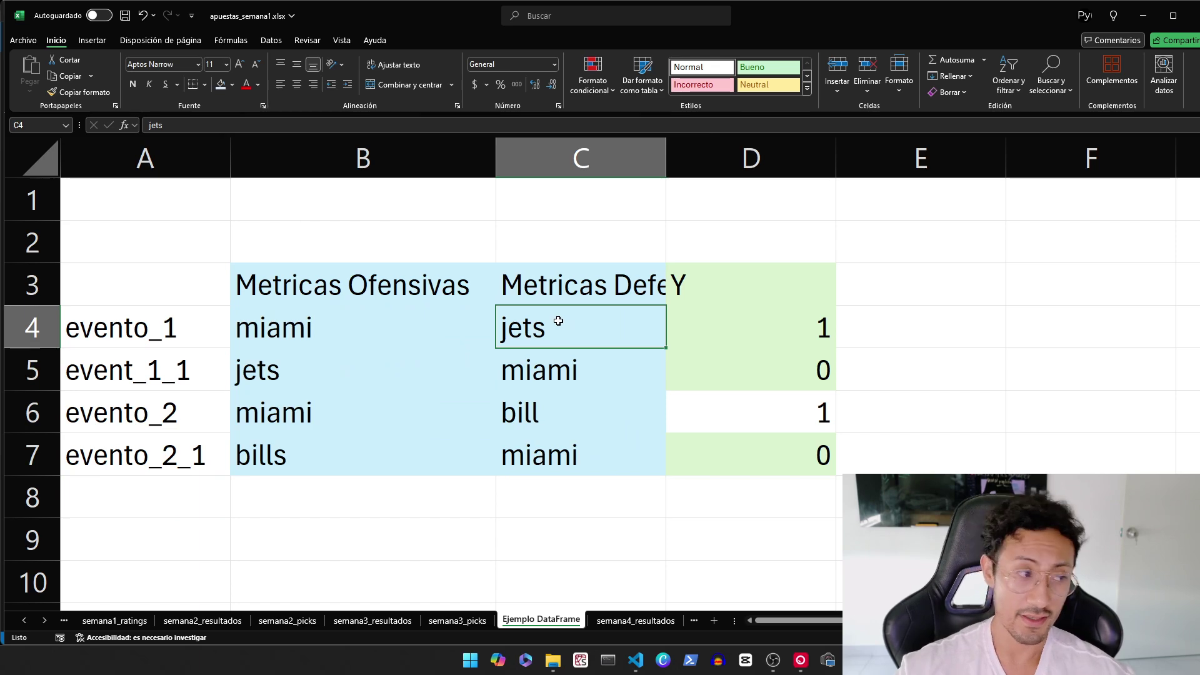
# - Compare the offensive and defensive teams in the event_1_1 row, and examine the Y column of the example table
pyautogui.click(309, 370)
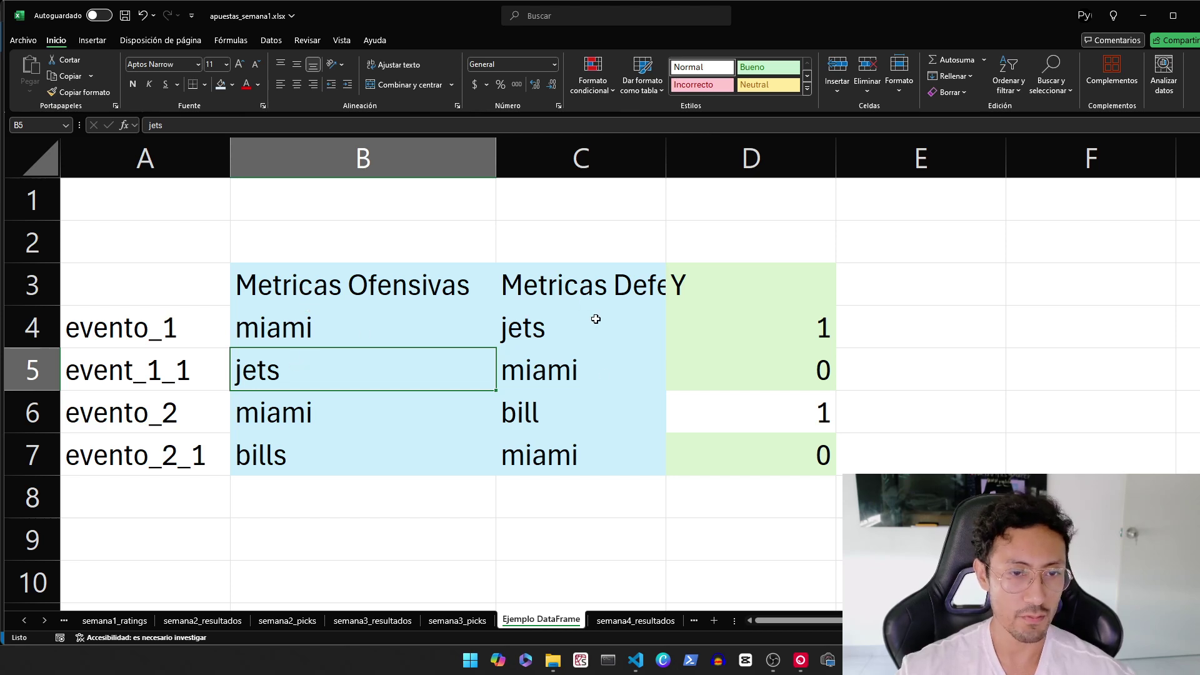
pyautogui.click(600, 375)
pyautogui.moveTo(766, 278); pyautogui.dragTo(772, 443)
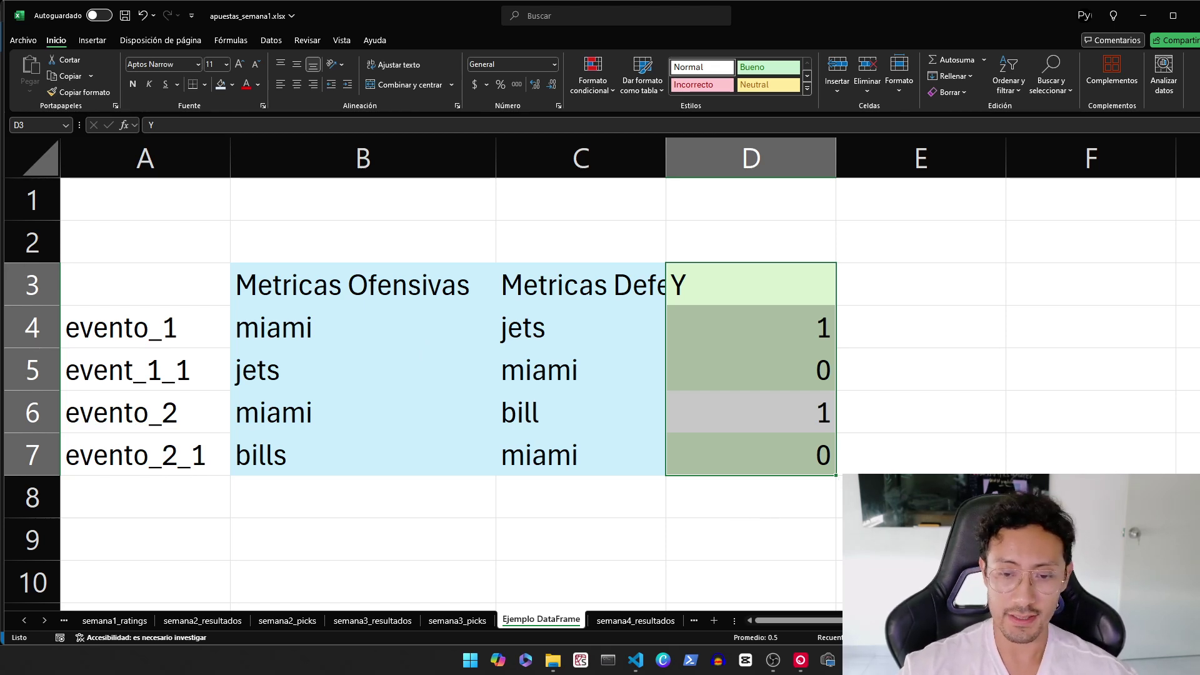
# - Switch to VS Code and examine the MLflow experiment setup and the LogisticRegression solver in linear_regression.py
pyautogui.click(635, 660)
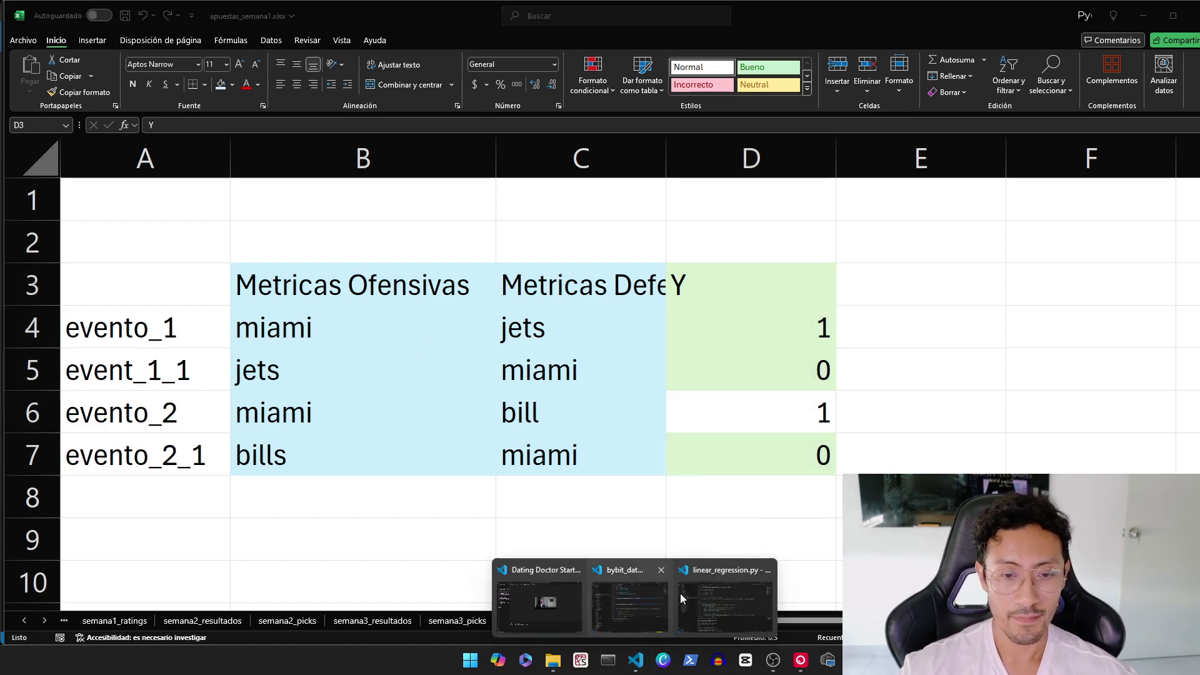
pyautogui.click(731, 580)
pyautogui.scroll(-2, 468, 171)
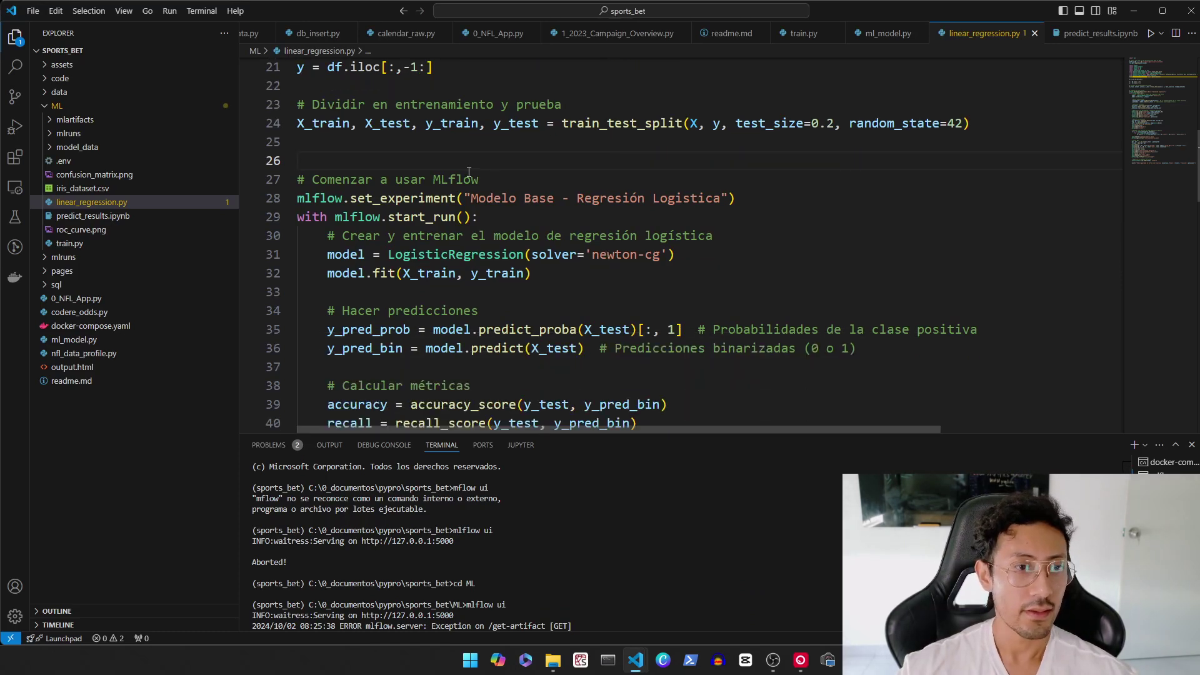
pyautogui.moveTo(381, 153); pyautogui.dragTo(479, 217)
pyautogui.click(479, 217)
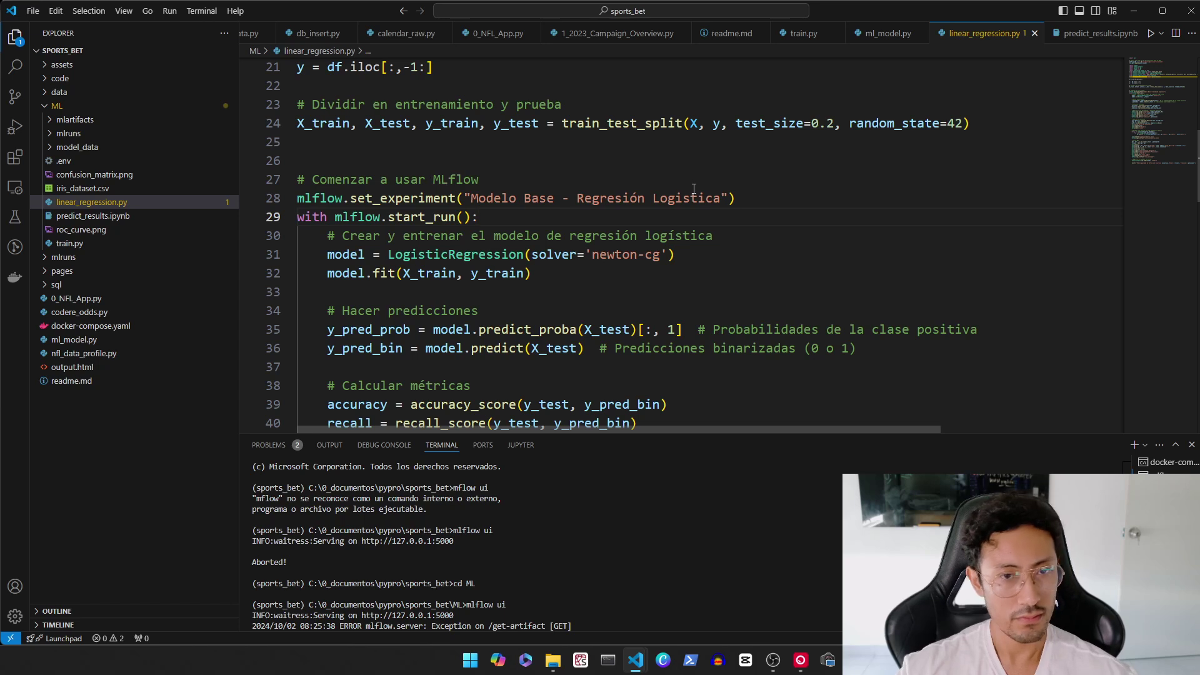
pyautogui.scroll(-1, 490, 220)
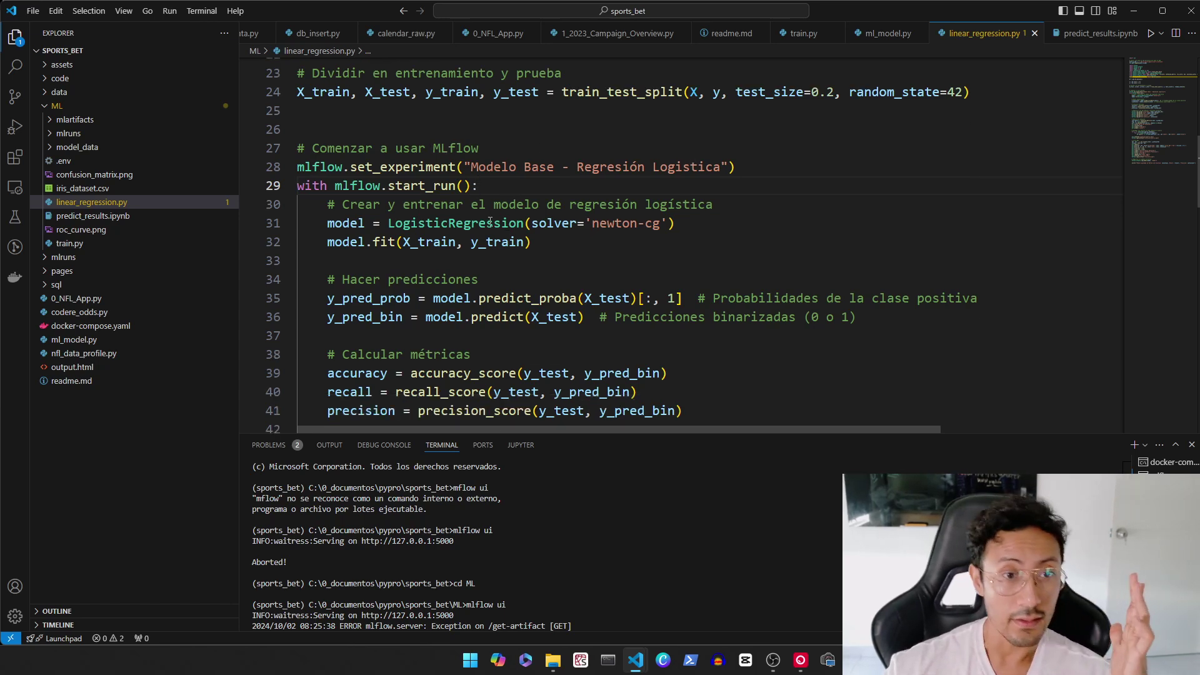
pyautogui.doubleClick(615, 223)
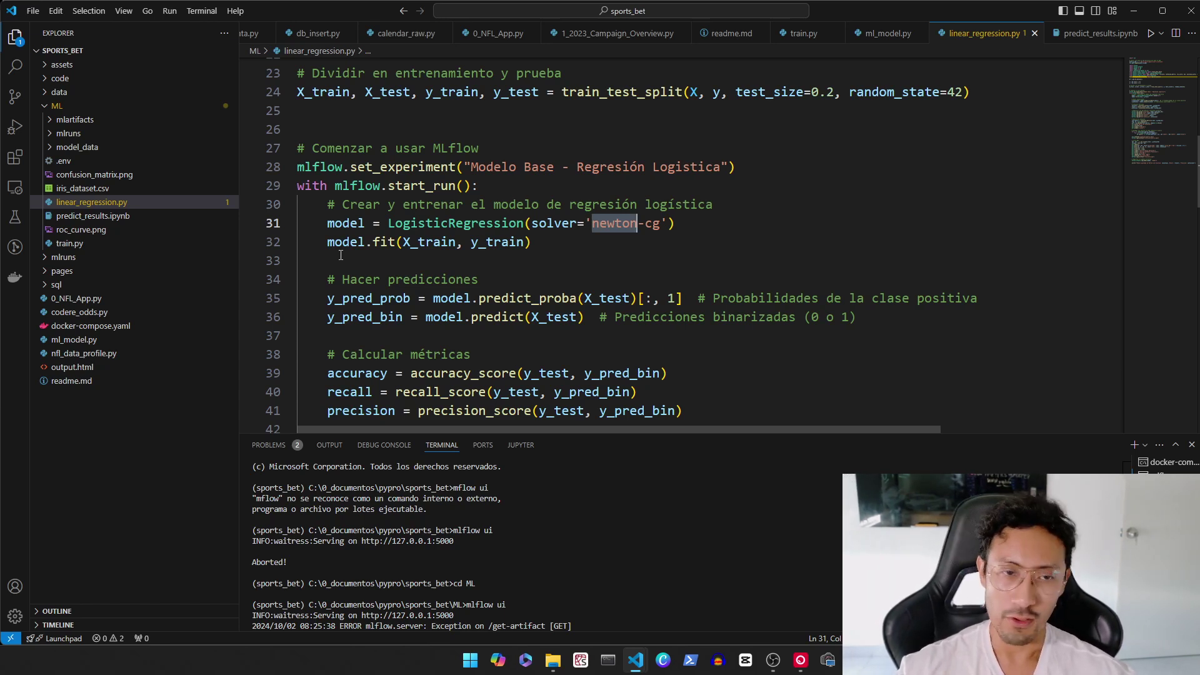
# - Examine the model.fit training arguments and the prediction, metrics, plotting and model logging code through the end of linear_regression.py
pyautogui.click(407, 242)
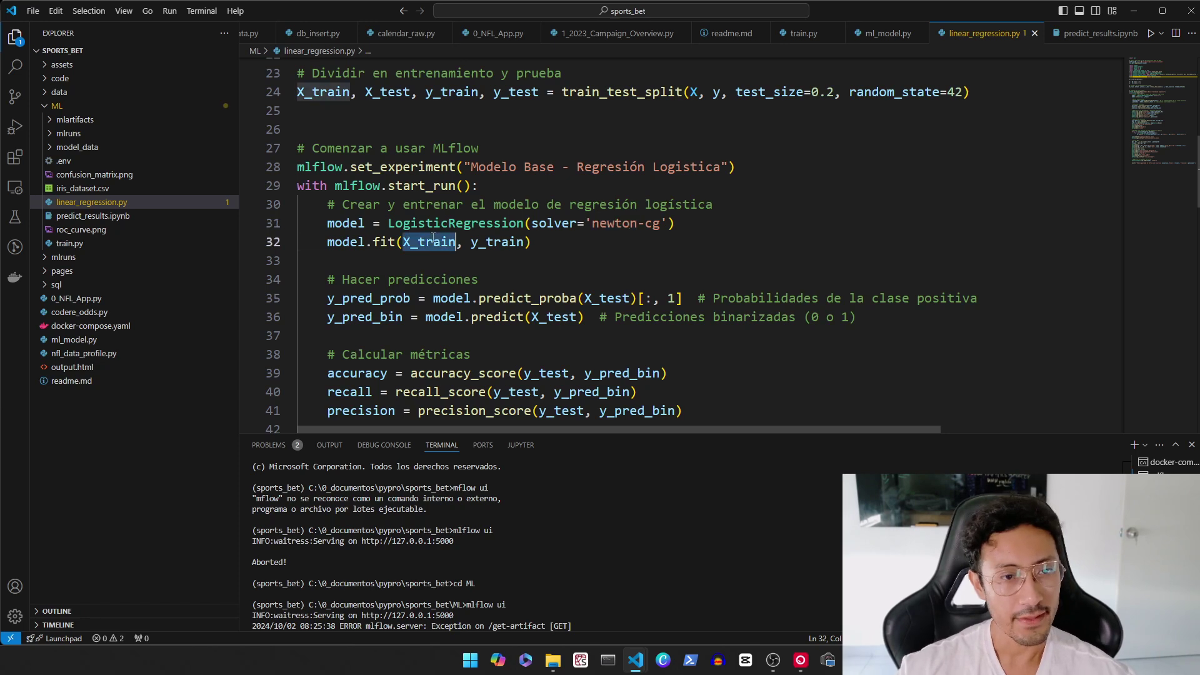
pyautogui.click(494, 242)
pyautogui.press('Down')
pyautogui.scroll(-1, 554, 244)
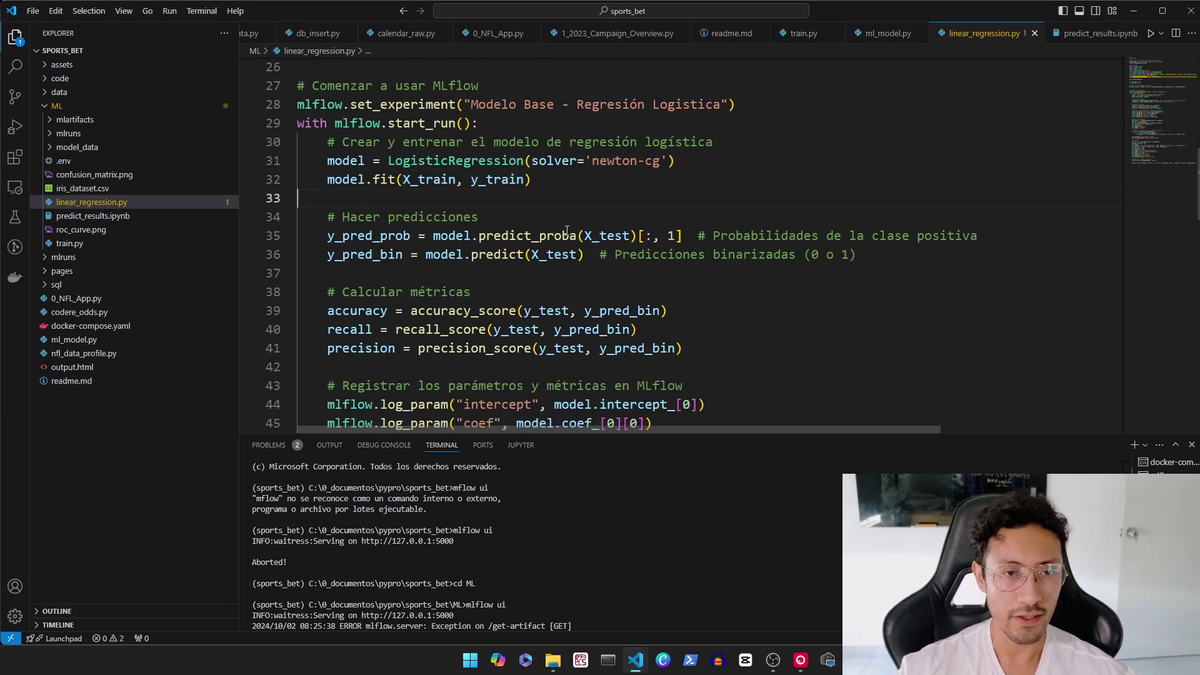
pyautogui.scroll(-10, 567, 230)
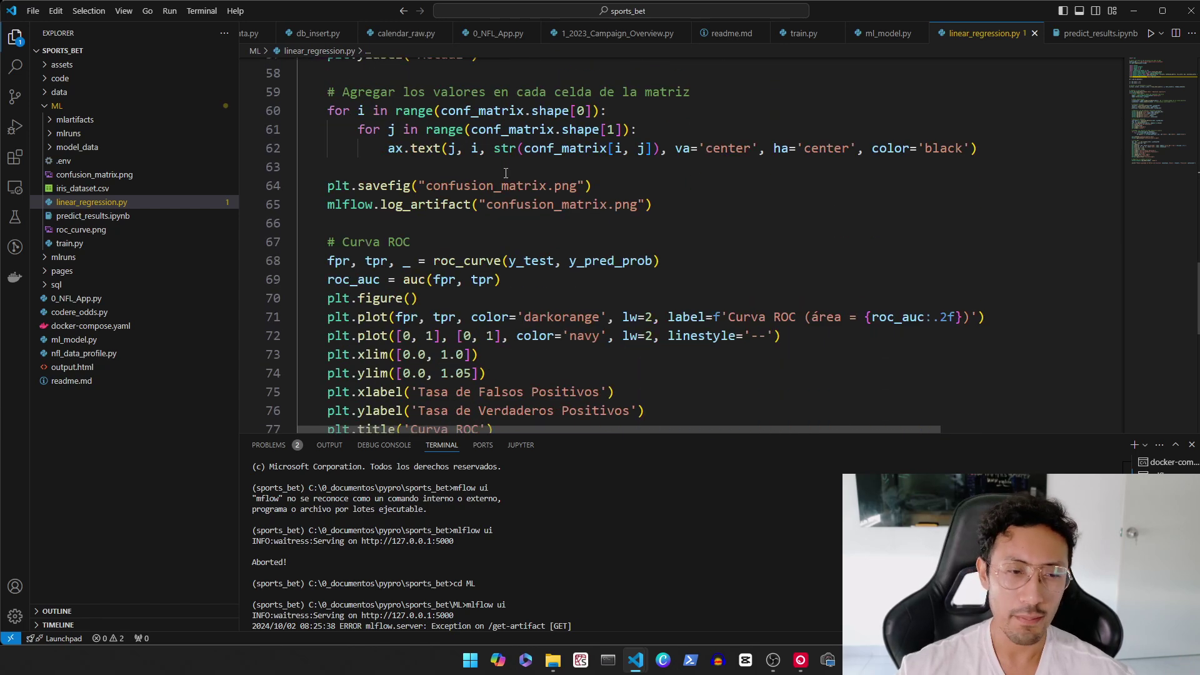
pyautogui.scroll(-7, 506, 172)
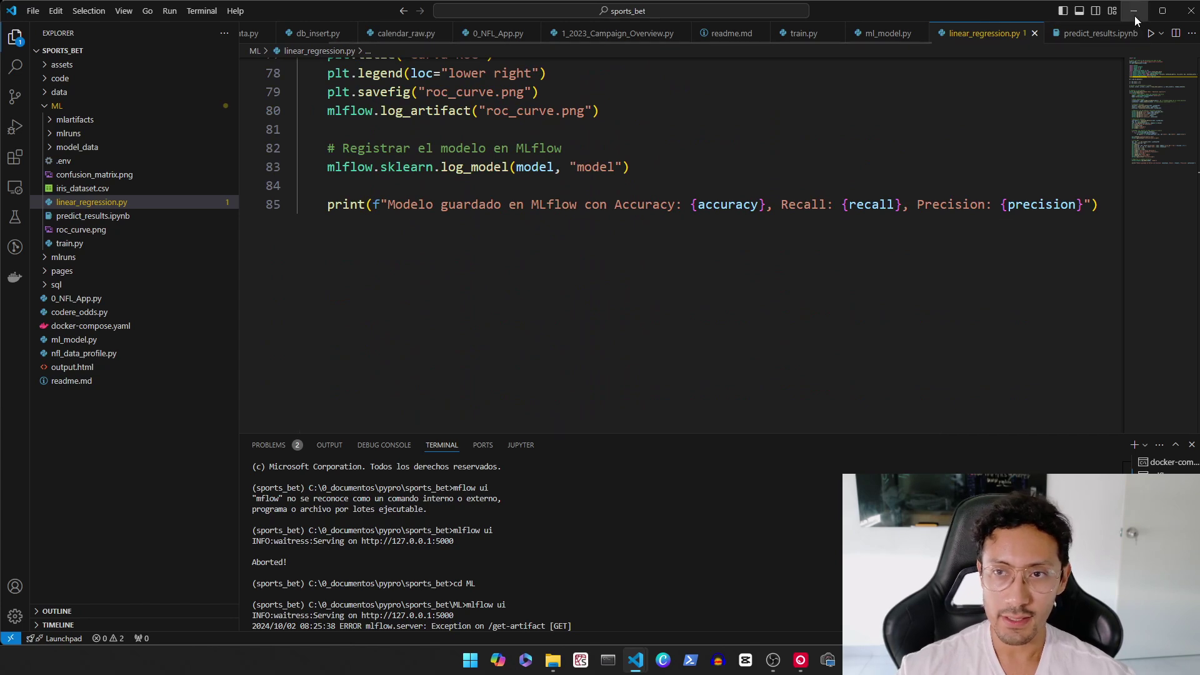
# - Switch to MLflow and view the roc_curve.png and confusion_matrix.png artifacts of the dashing-sponge-307 run
pyautogui.moveTo(773, 660)
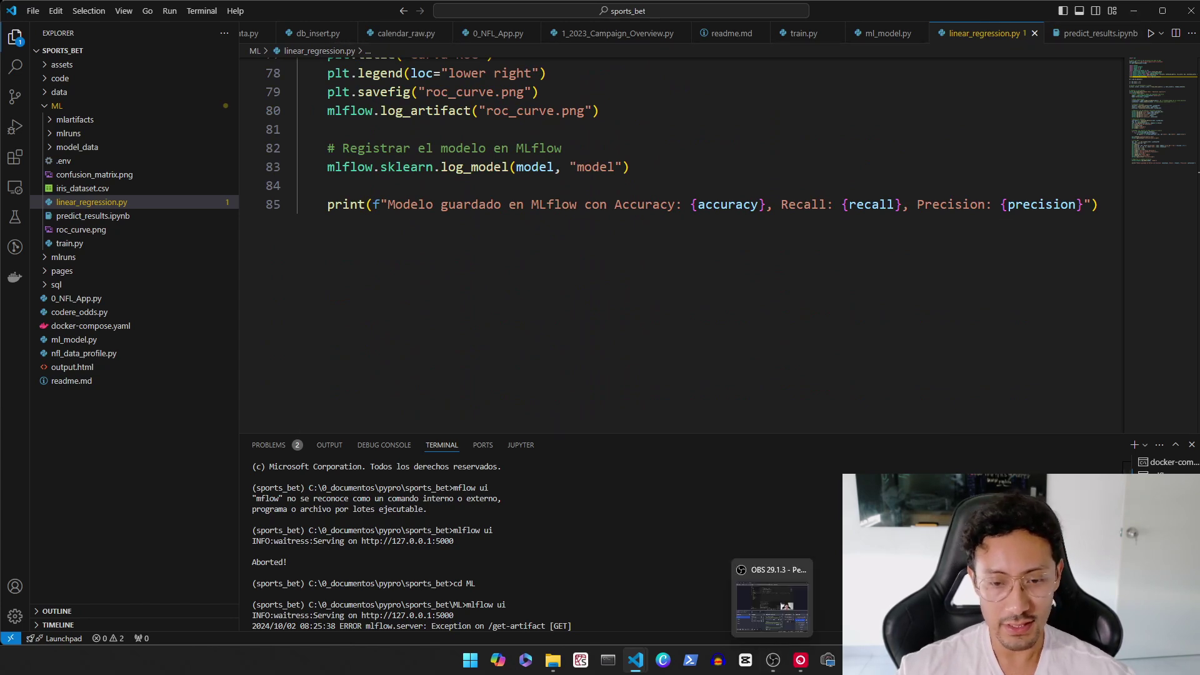
pyautogui.hotkey('alt', 'Tab')
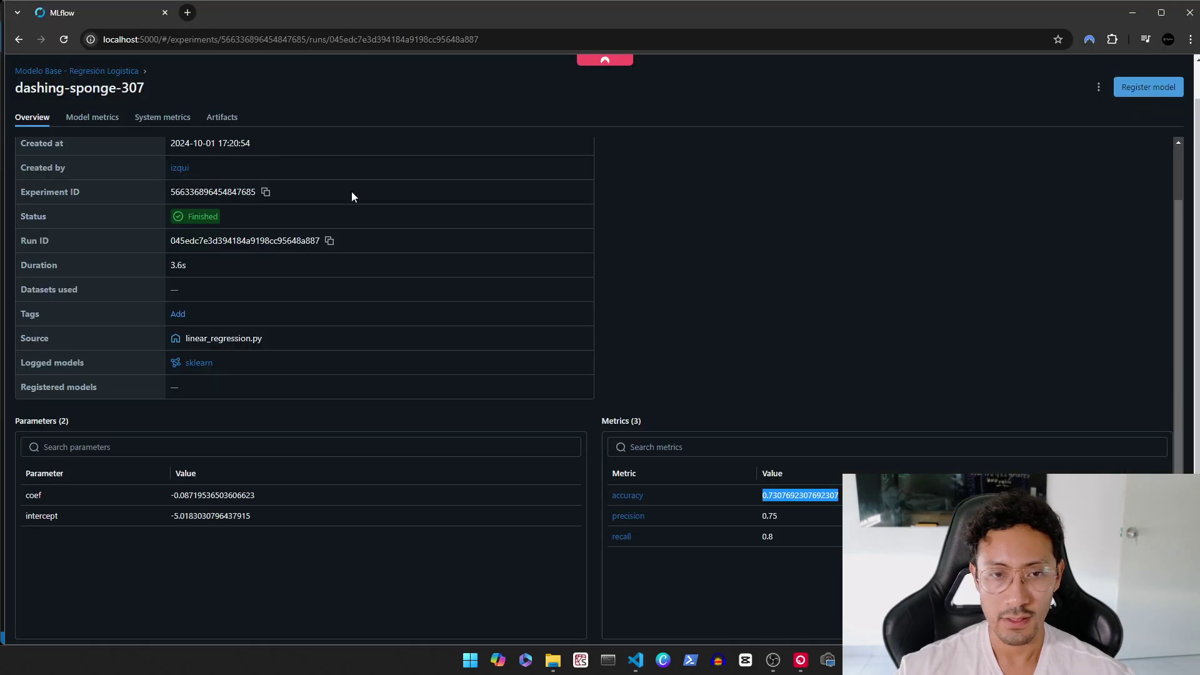
pyautogui.click(227, 119)
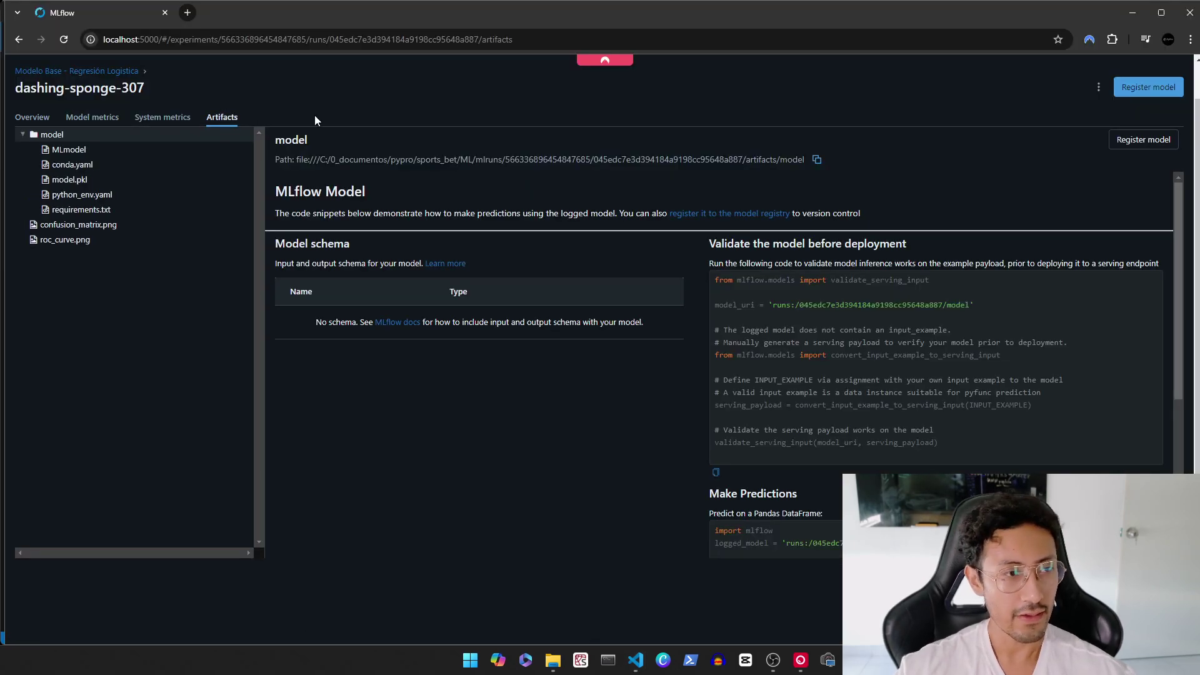
pyautogui.click(60, 242)
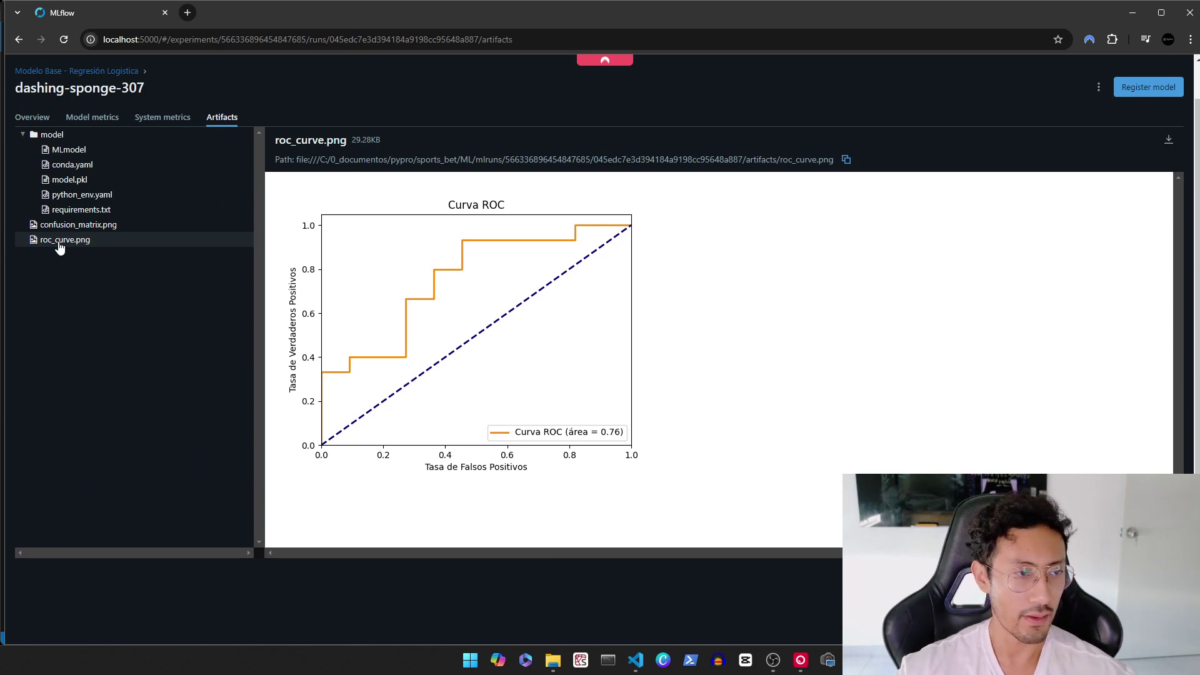
pyautogui.click(64, 228)
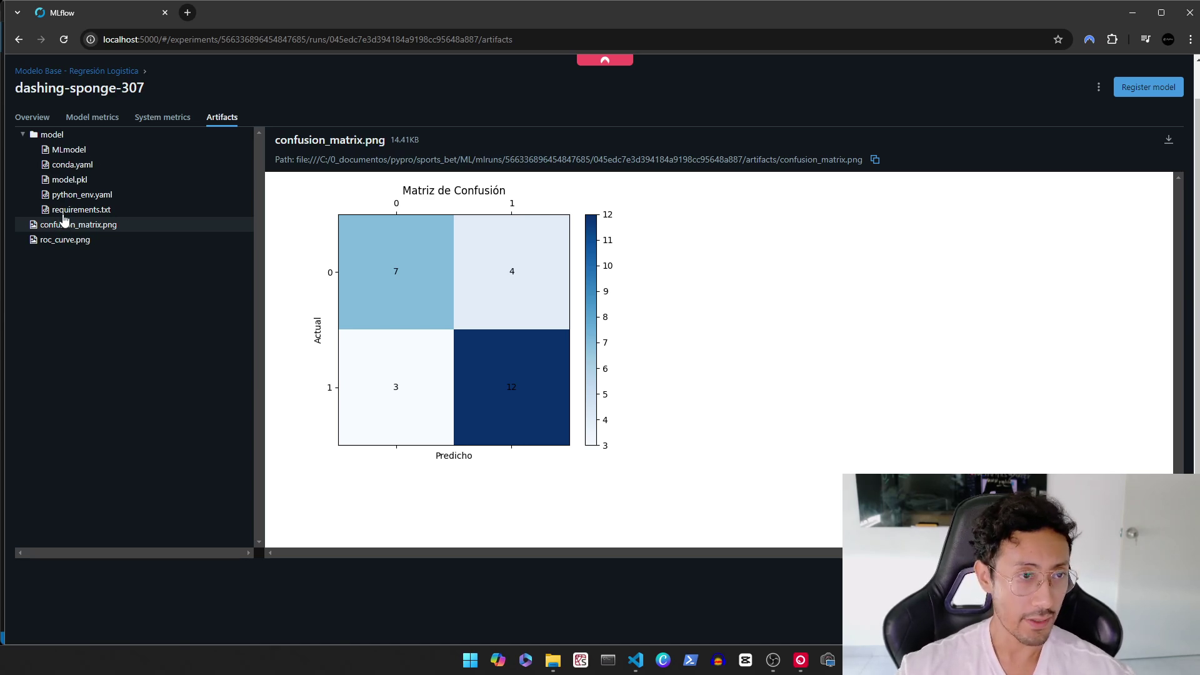
# - Return to the run's model artifact and examine its validation code and the logged_model line for Pandas predictions
pyautogui.click(194, 118)
pyautogui.click(224, 119)
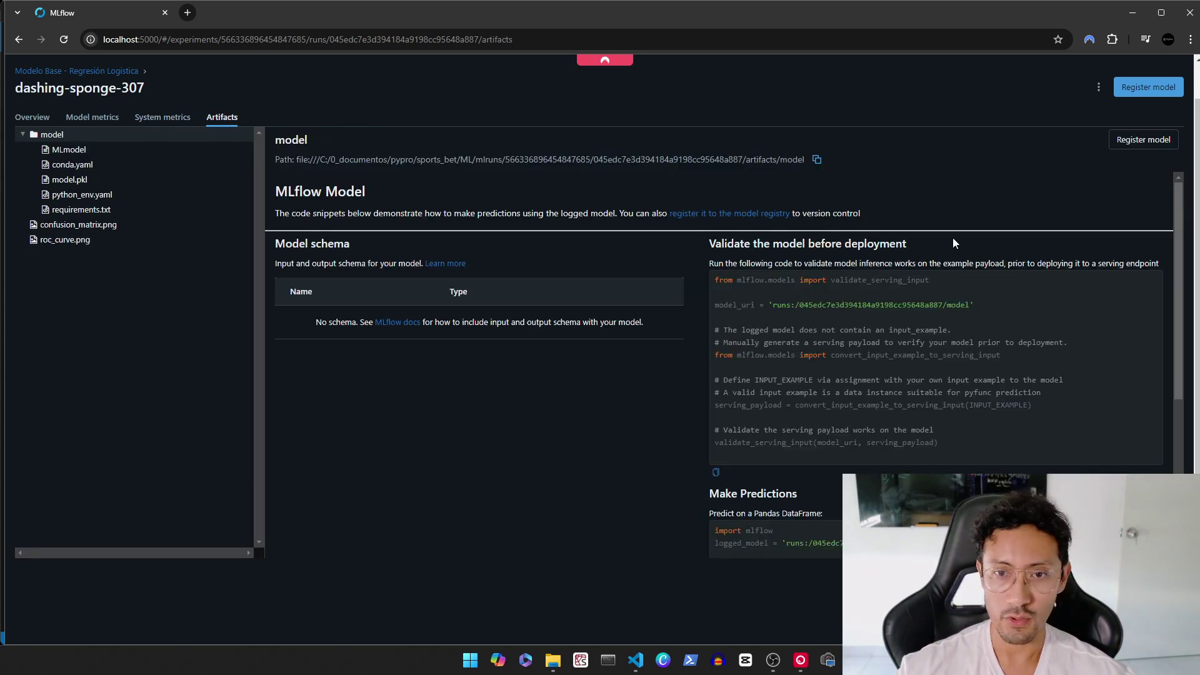
pyautogui.scroll(-4, 930, 295)
pyautogui.scroll(4, 855, 305)
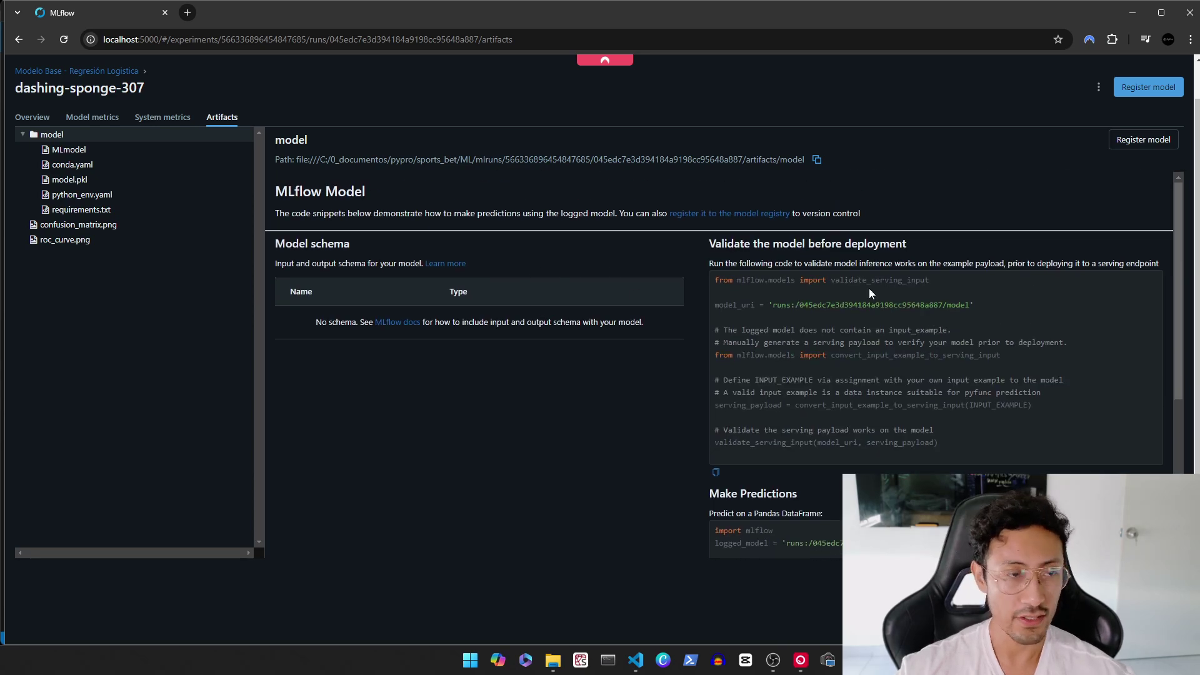
pyautogui.scroll(-3, 869, 294)
pyautogui.moveTo(998, 357); pyautogui.dragTo(765, 343)
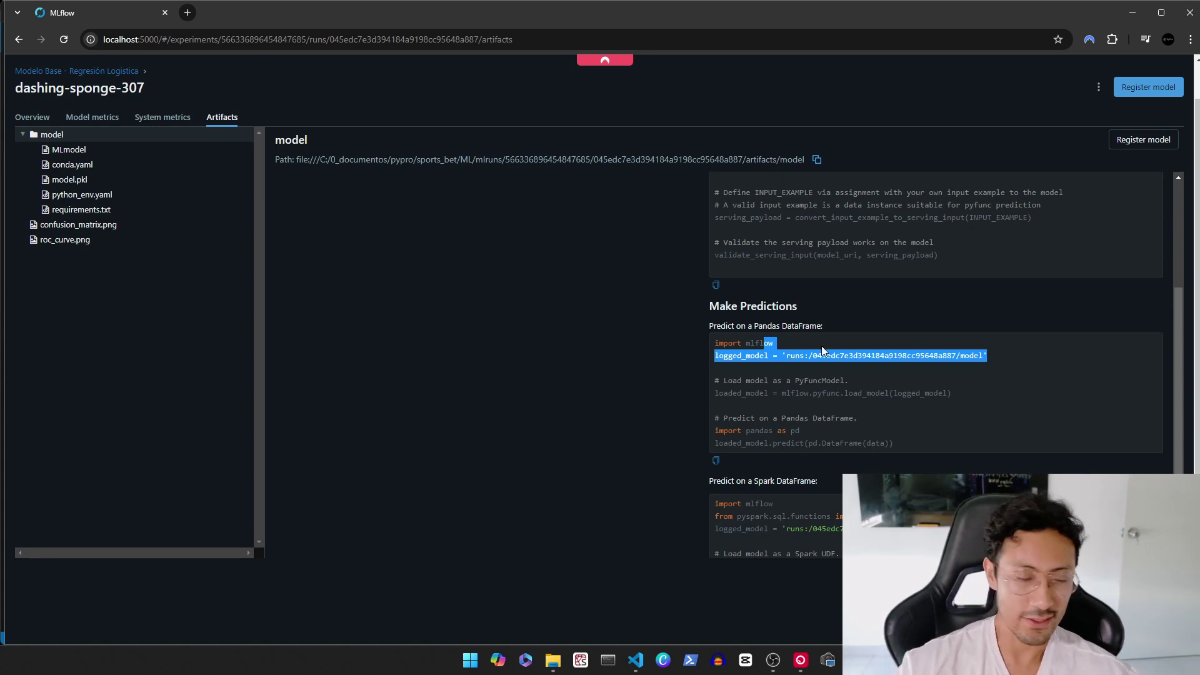
pyautogui.scroll(-1, 1006, 403)
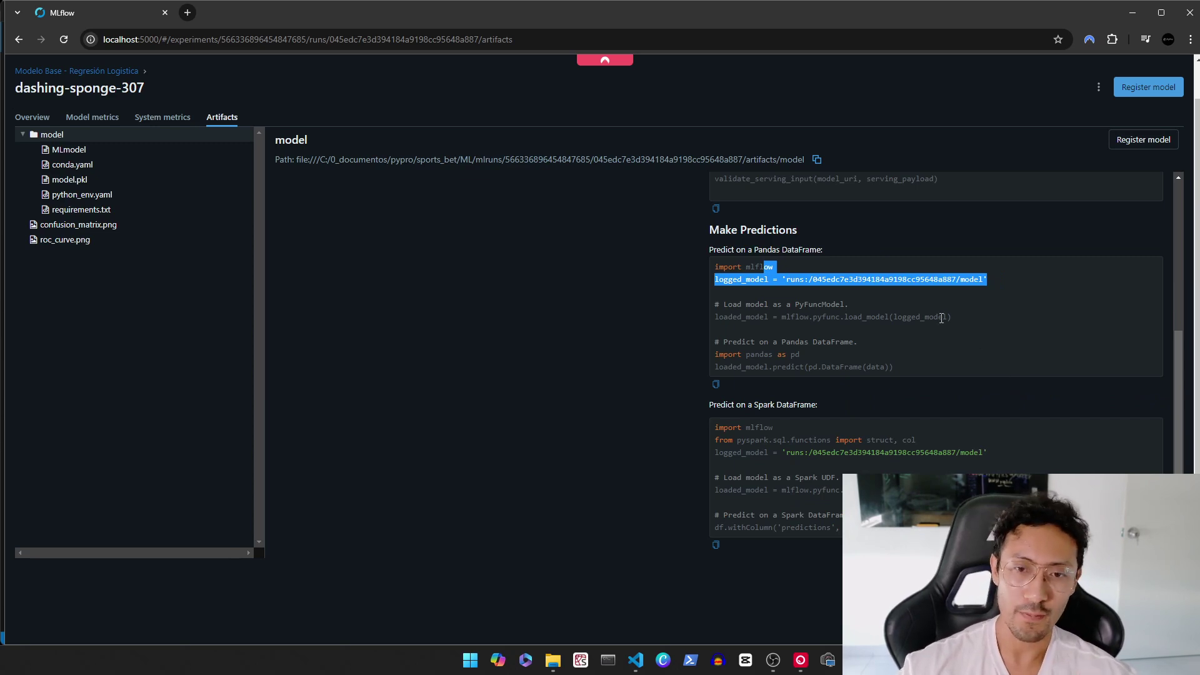
# - Inspect the full Make Predictions snippet for a Pandas DataFrame close up, from loading the model to calling predict
pyautogui.click(753, 262)
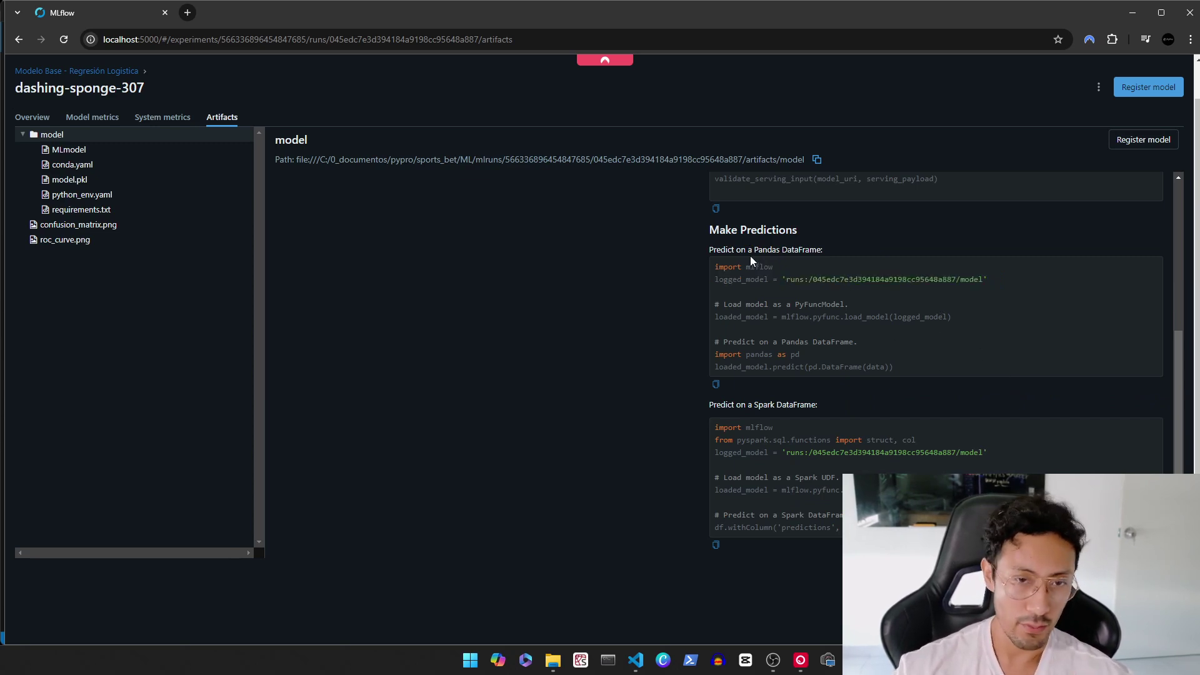
pyautogui.doubleClick(728, 279)
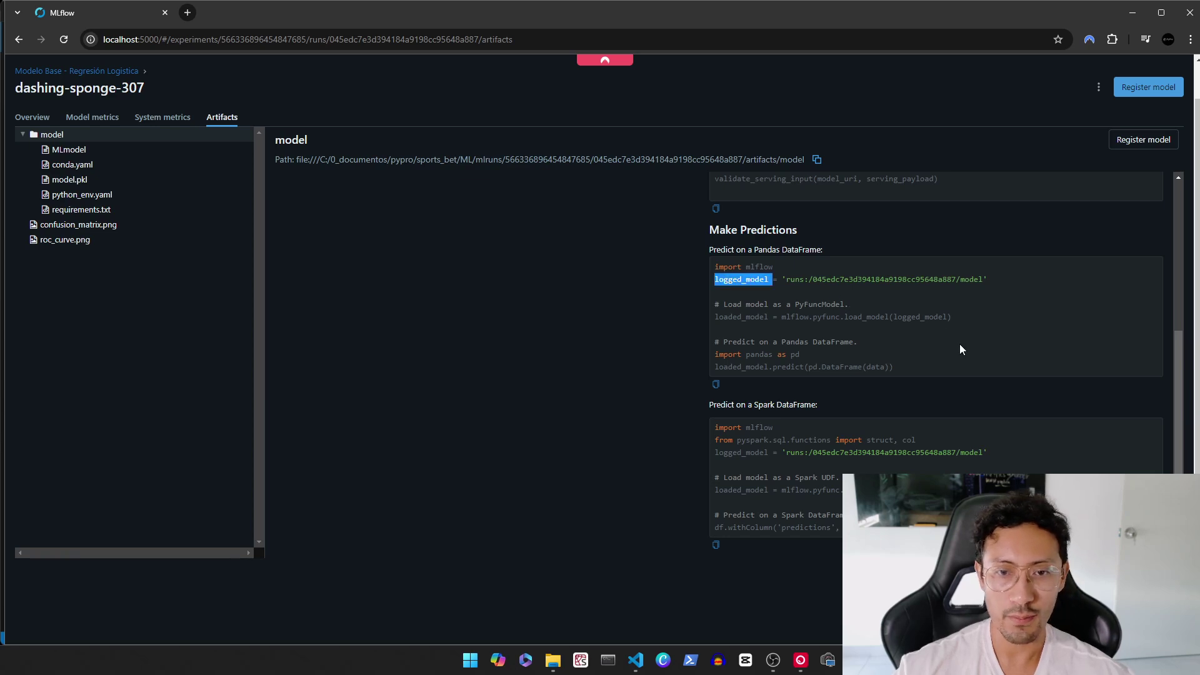
pyautogui.moveTo(895, 367); pyautogui.dragTo(715, 180)
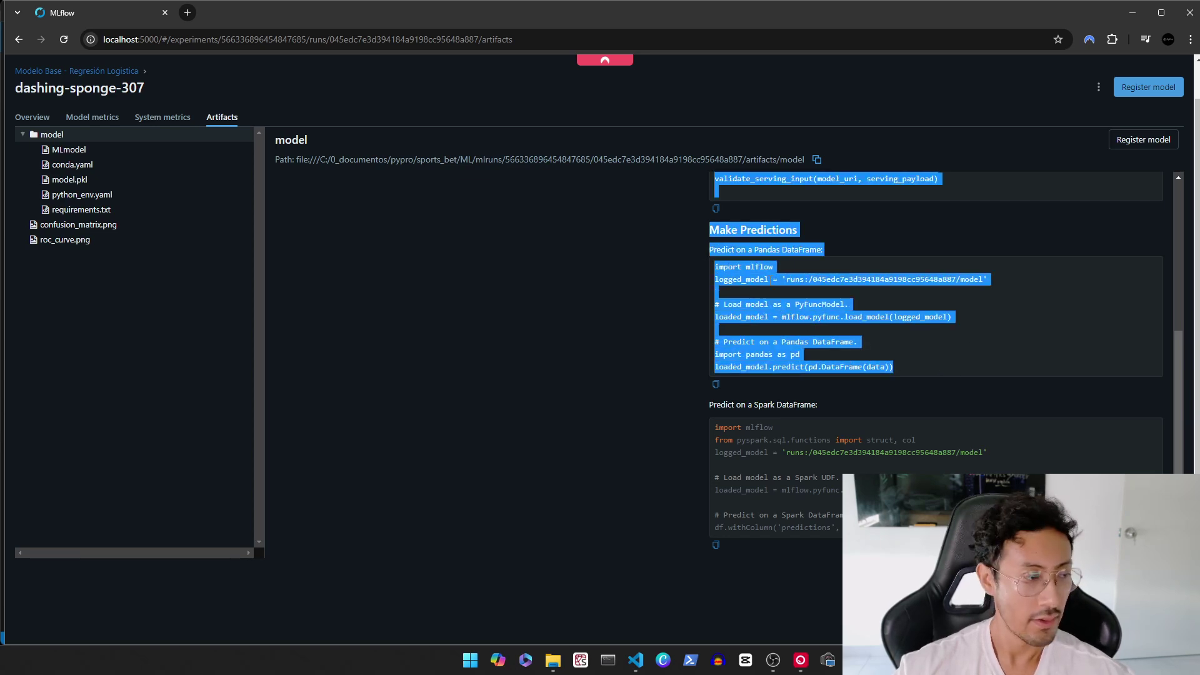
pyautogui.hotkey('ctrl', '+')
pyautogui.hotkey('ctrl', '+')
pyautogui.hotkey('ctrl', '+')
pyautogui.scroll(-3, 990, 392)
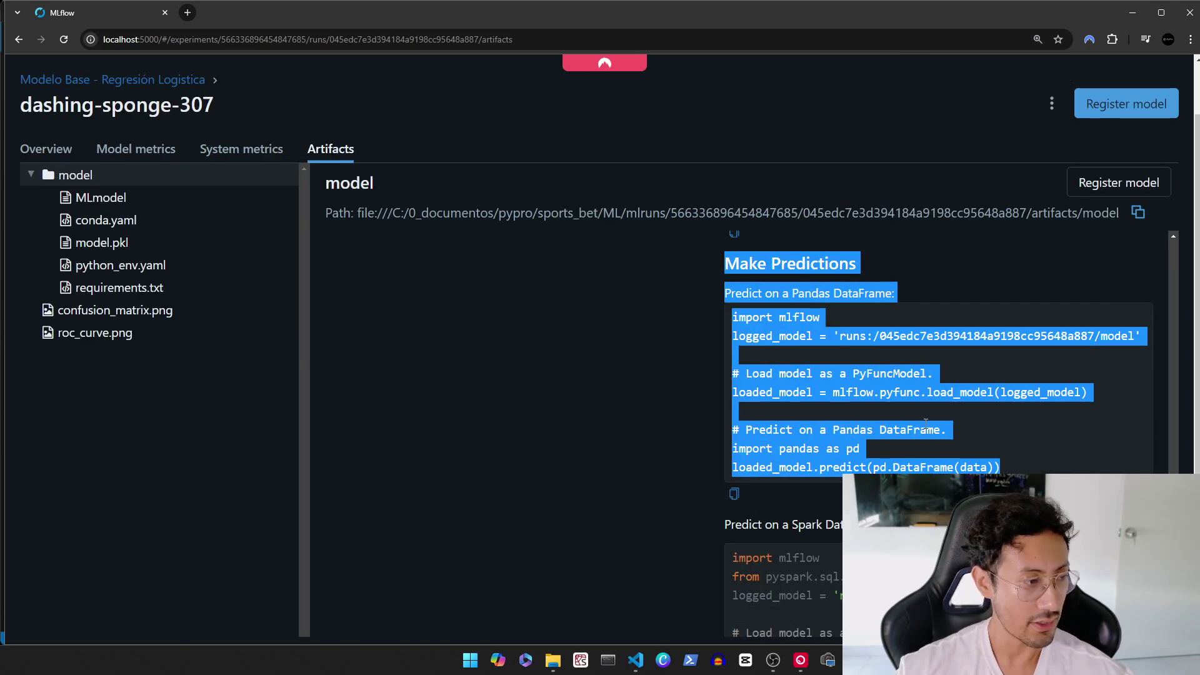
pyautogui.click(1056, 419)
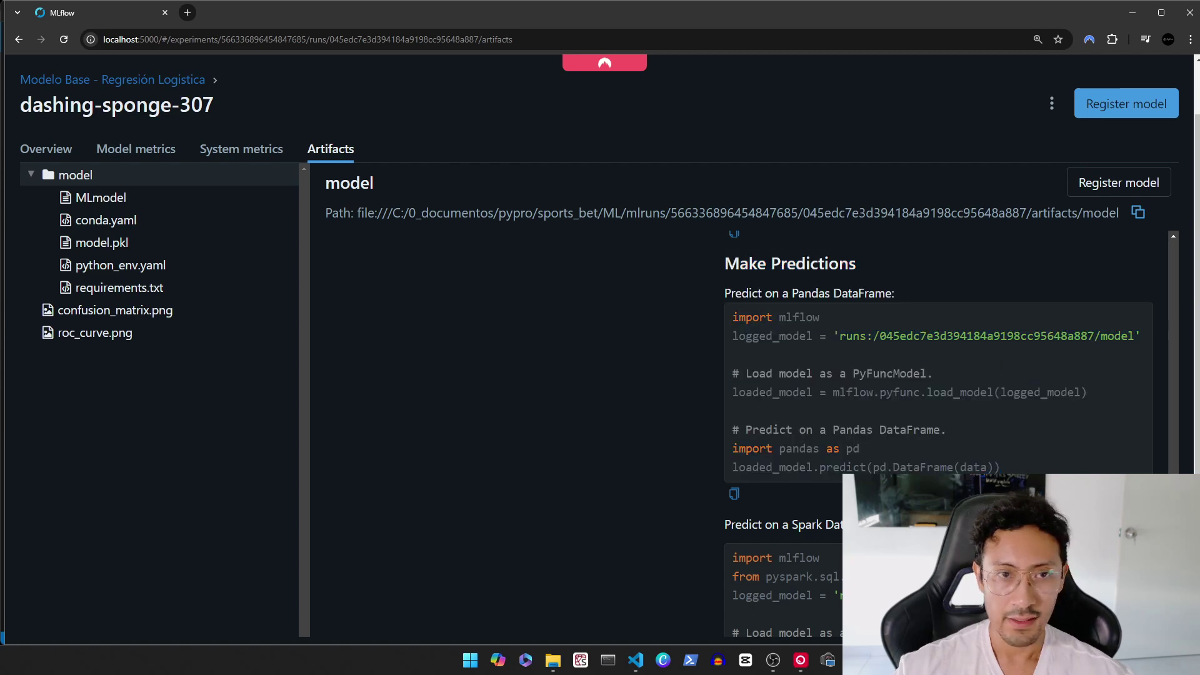
# - Switch to VS Code, open predict_results.ipynb and examine the imports and the path_to_add line in its first cell
pyautogui.moveTo(875, 661)
pyautogui.moveTo(635, 661)
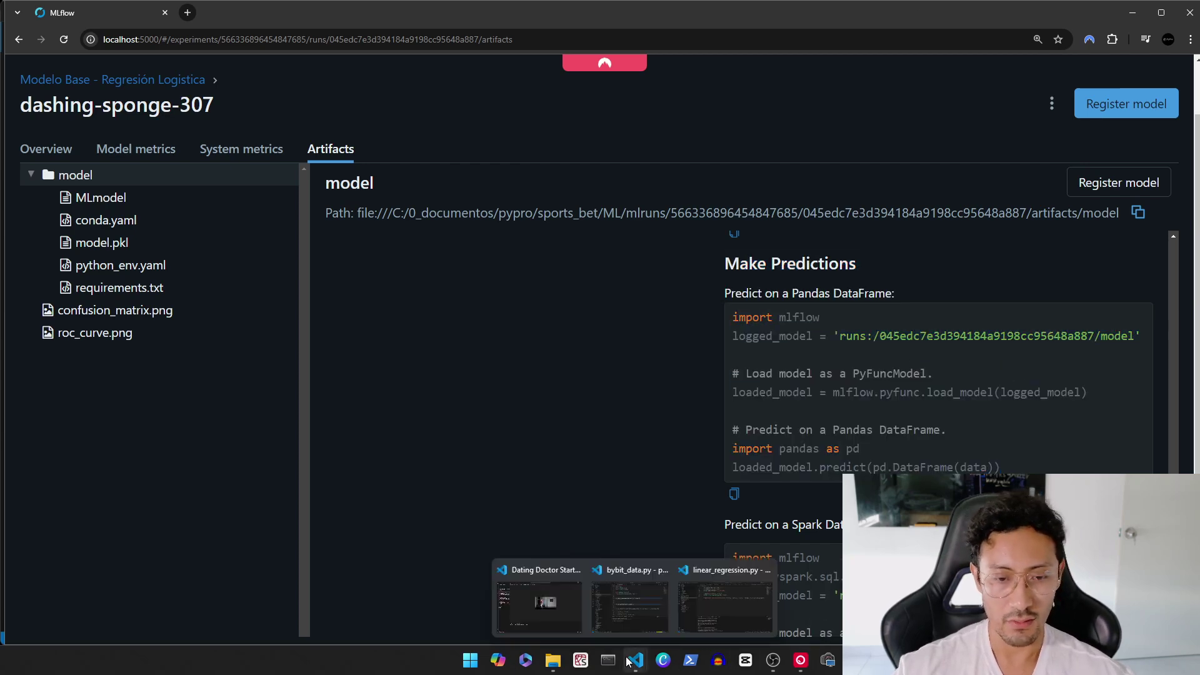
pyautogui.click(707, 594)
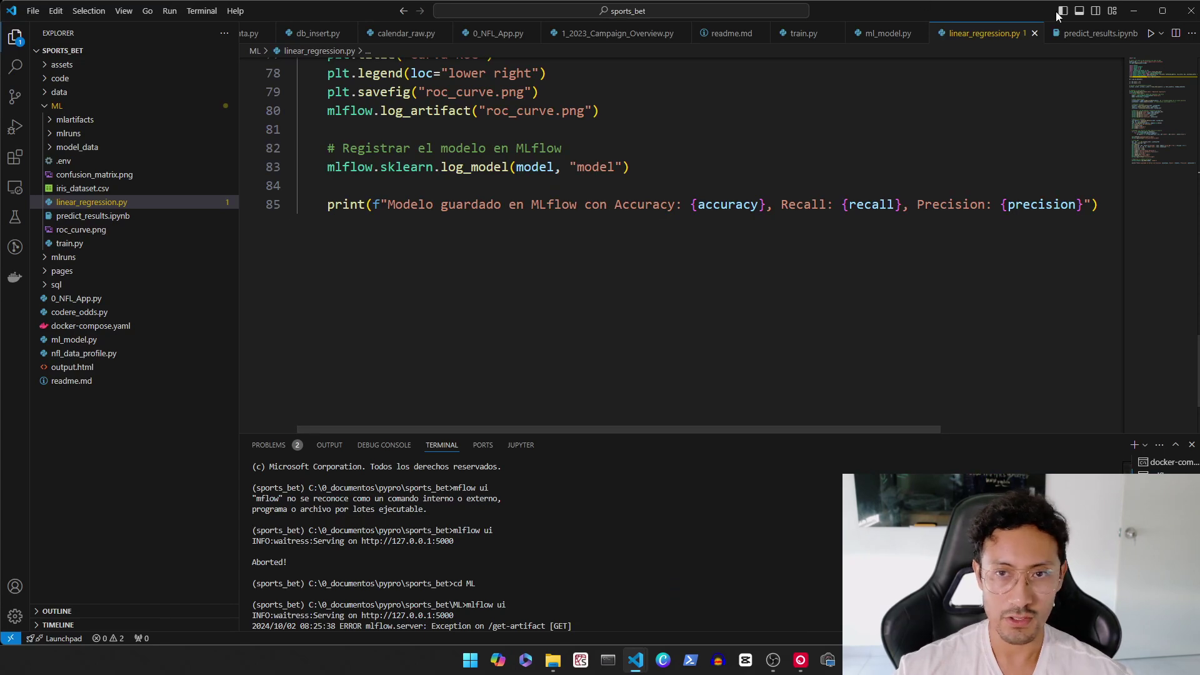
pyautogui.click(1094, 35)
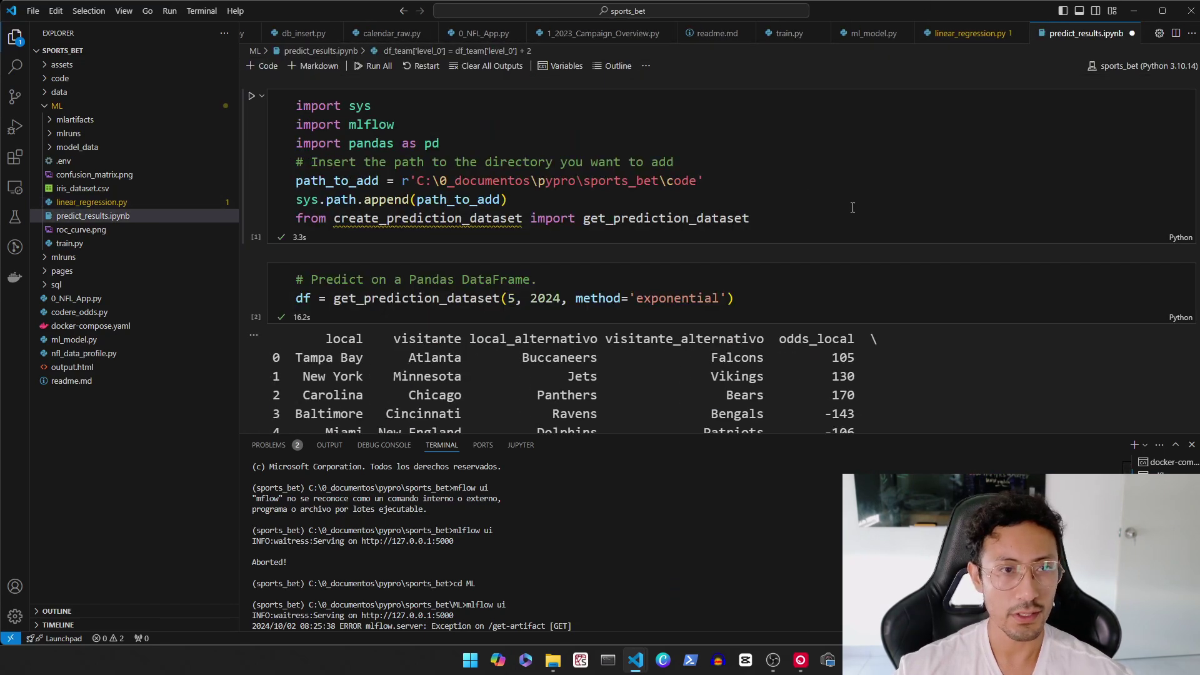
pyautogui.click(705, 182)
pyautogui.moveTo(705, 182); pyautogui.dragTo(495, 139)
pyautogui.click(769, 179)
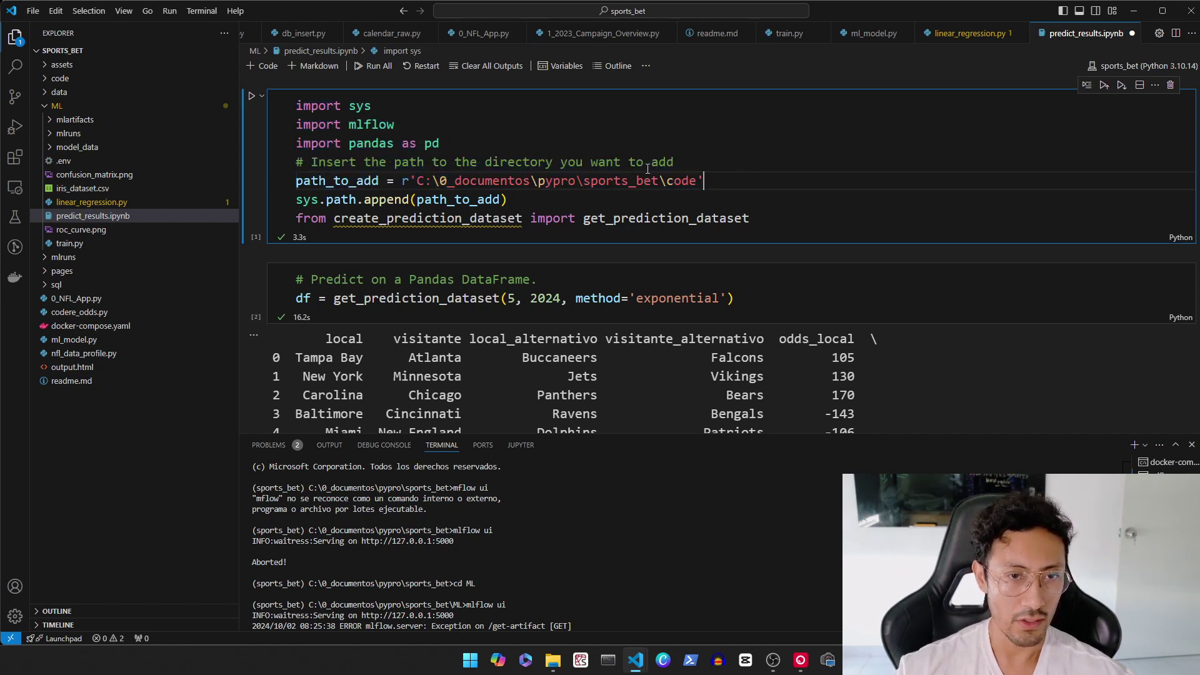
# - Examine the create_prediction_dataset import, the get_prediction_dataset call with its exponential method, and the resulting week 5 data
pyautogui.scroll(-1, 646, 173)
pyautogui.doubleClick(425, 160)
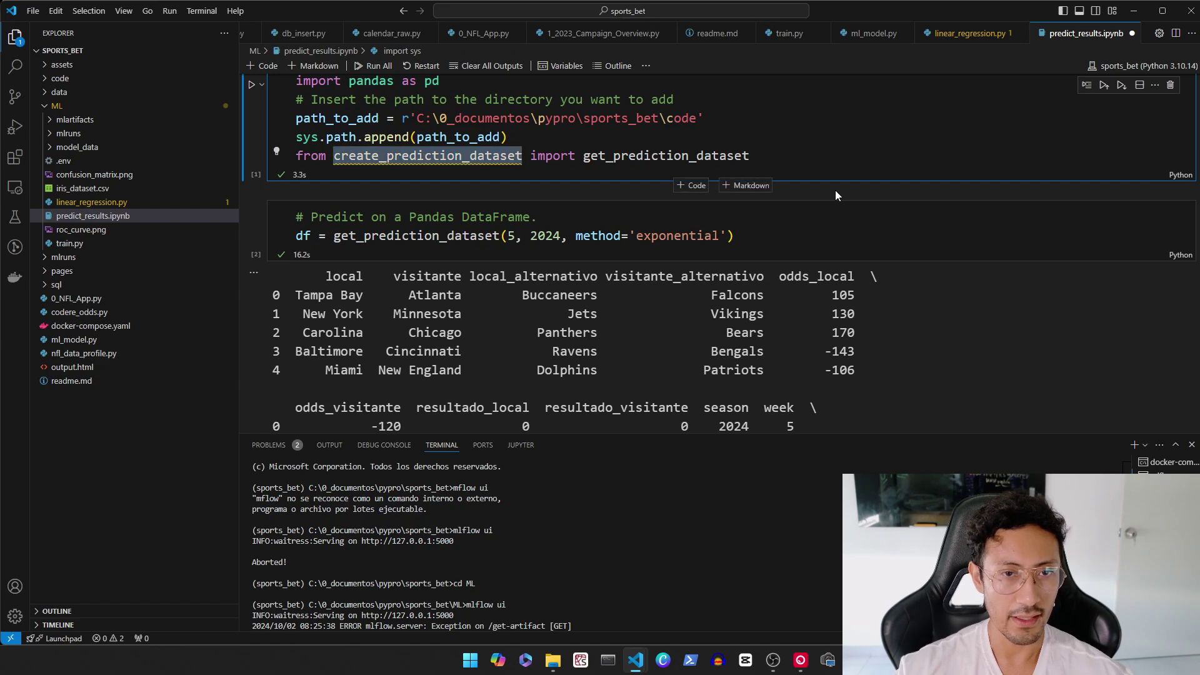
pyautogui.scroll(-2, 771, 206)
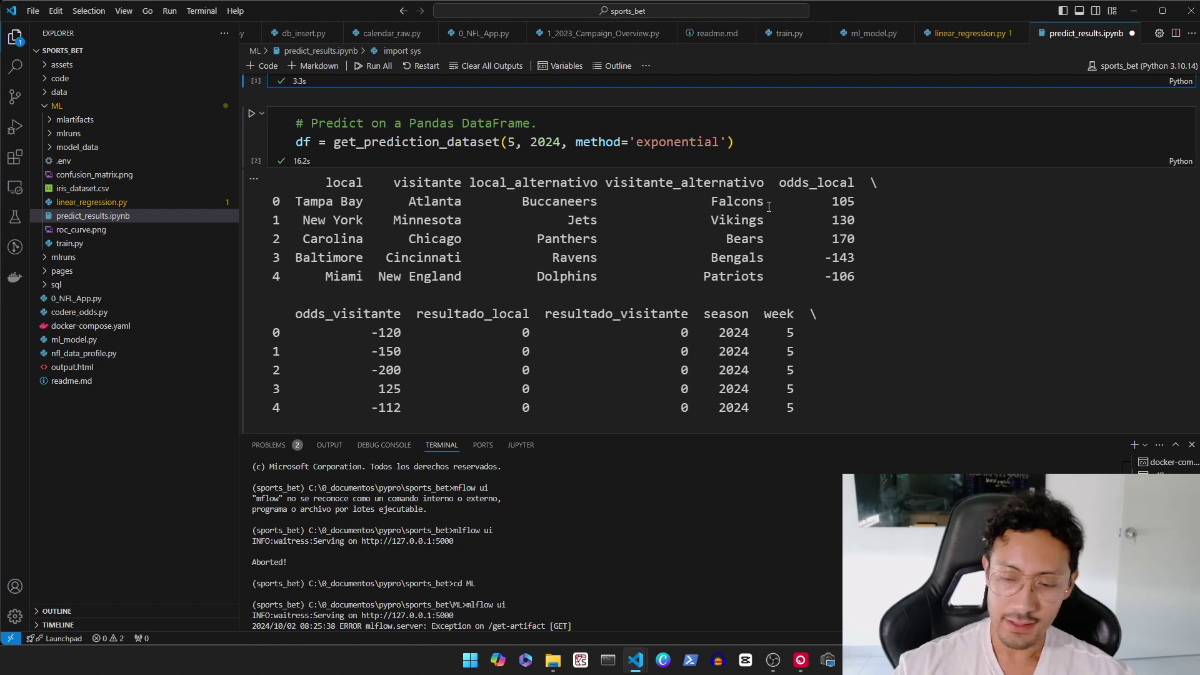
pyautogui.doubleClick(688, 142)
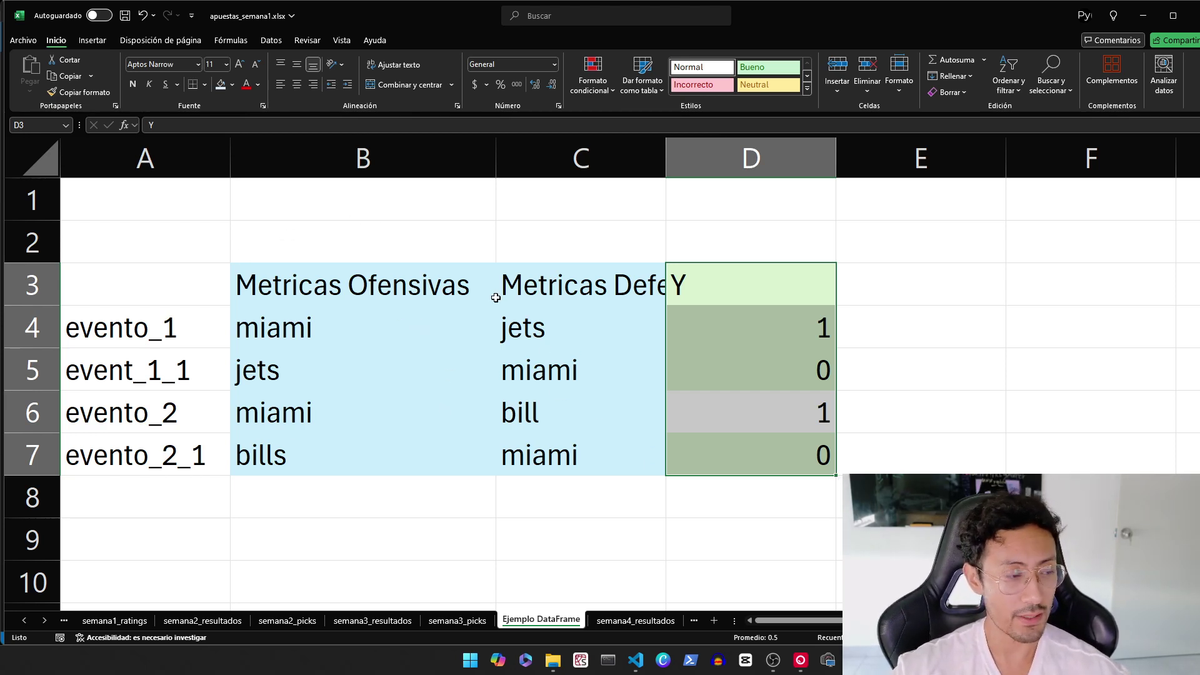
# - Switch to Excel and review the evento_1 teams and the Y values on the Ejemplo DataFrame sheet
pyautogui.click(306, 320)
pyautogui.click(527, 329)
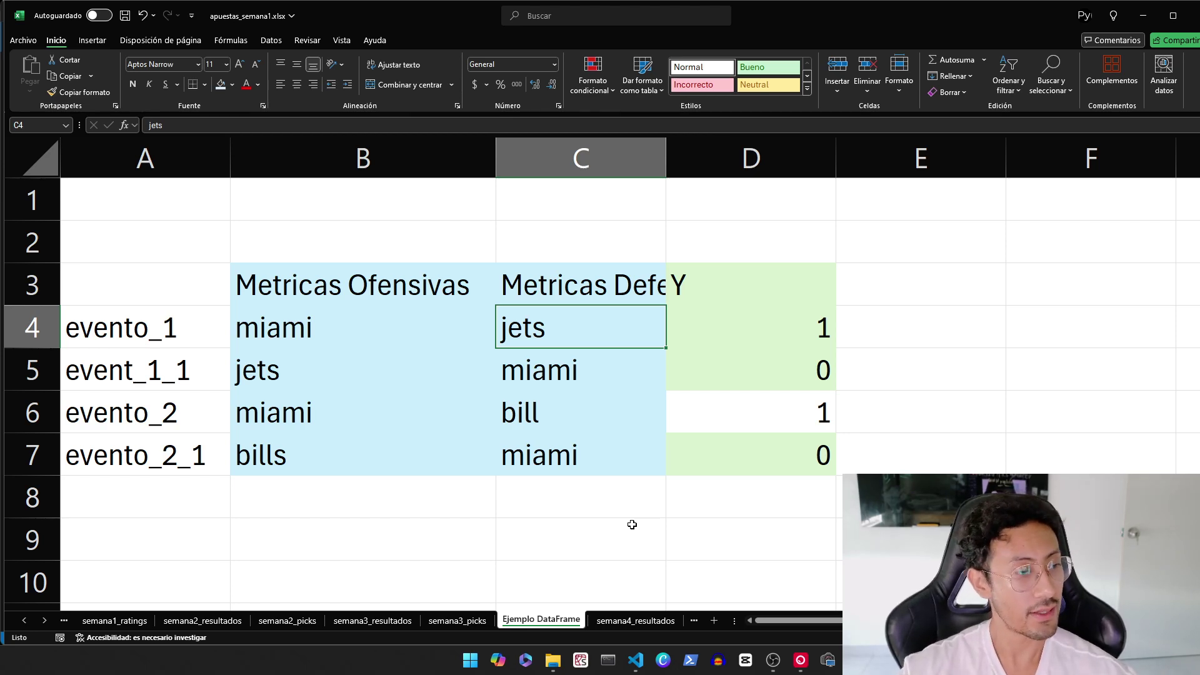
pyautogui.moveTo(795, 315); pyautogui.dragTo(789, 453)
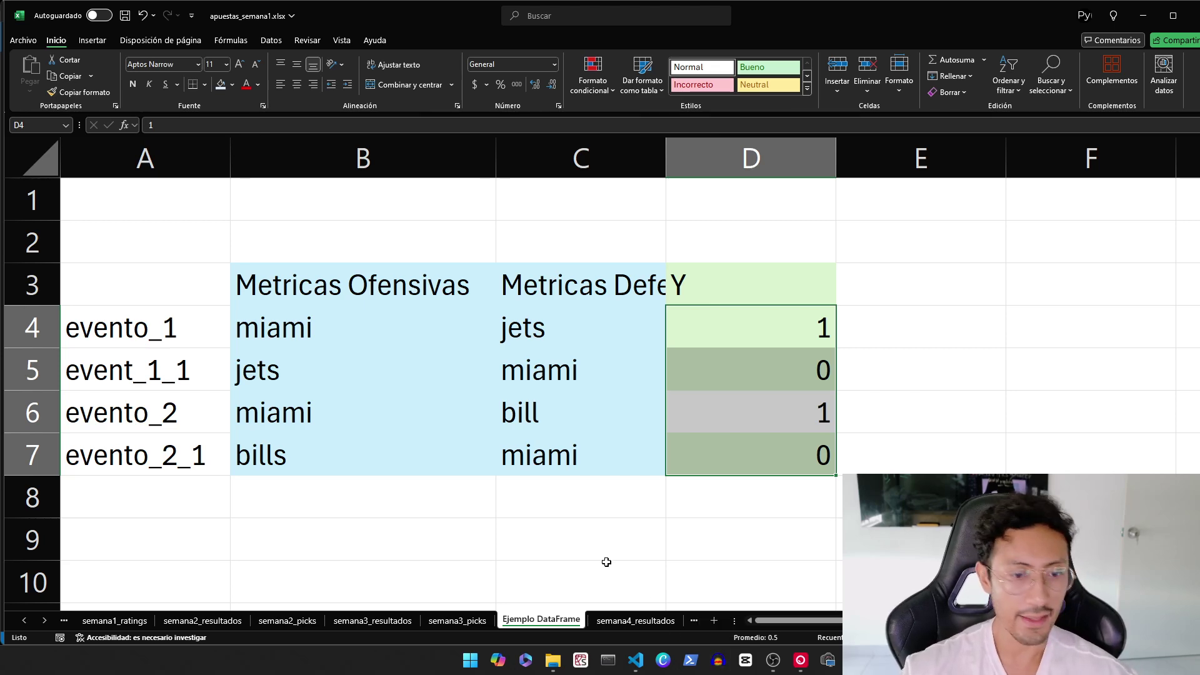
# - Open the semana4_resultados sheet and inspect the formula behind the PRECISION value
pyautogui.click(635, 621)
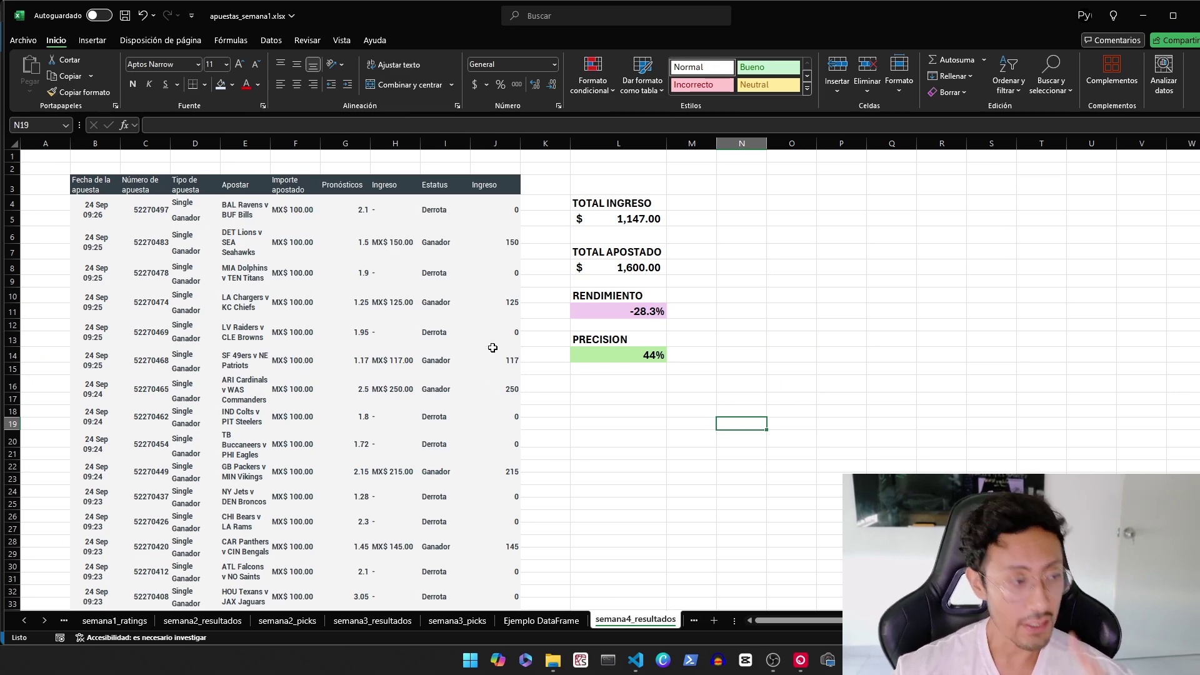
pyautogui.scroll(4, 611, 434)
pyautogui.scroll(3, 962, 454)
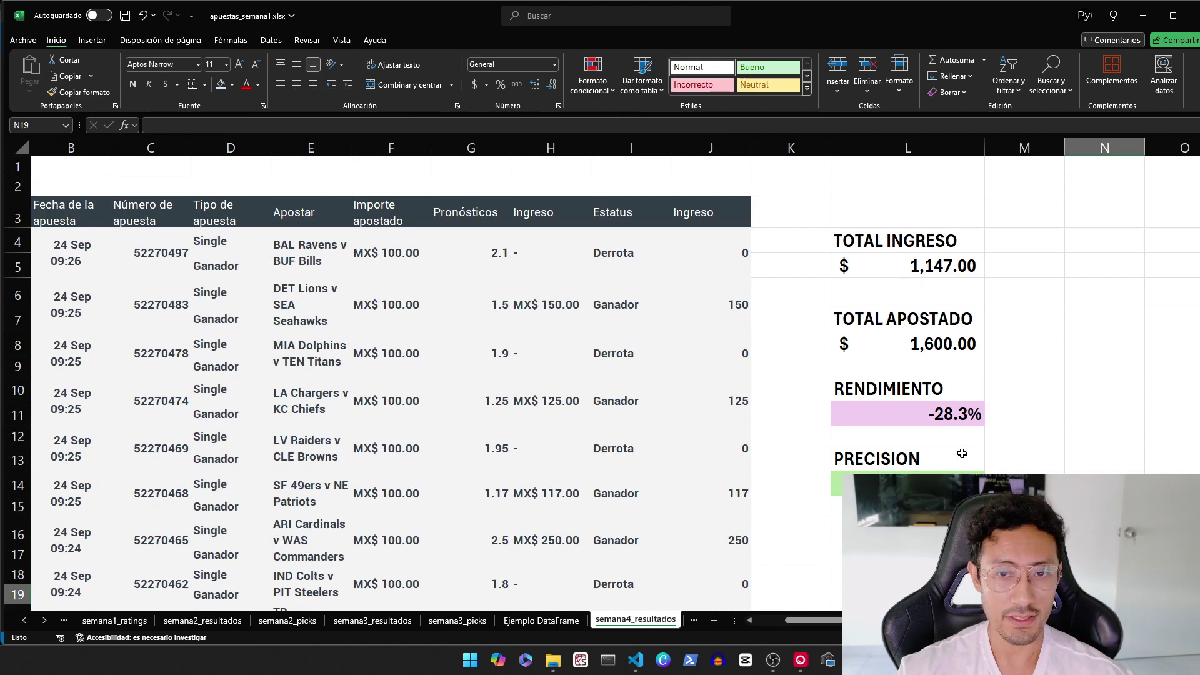
pyautogui.click(938, 483)
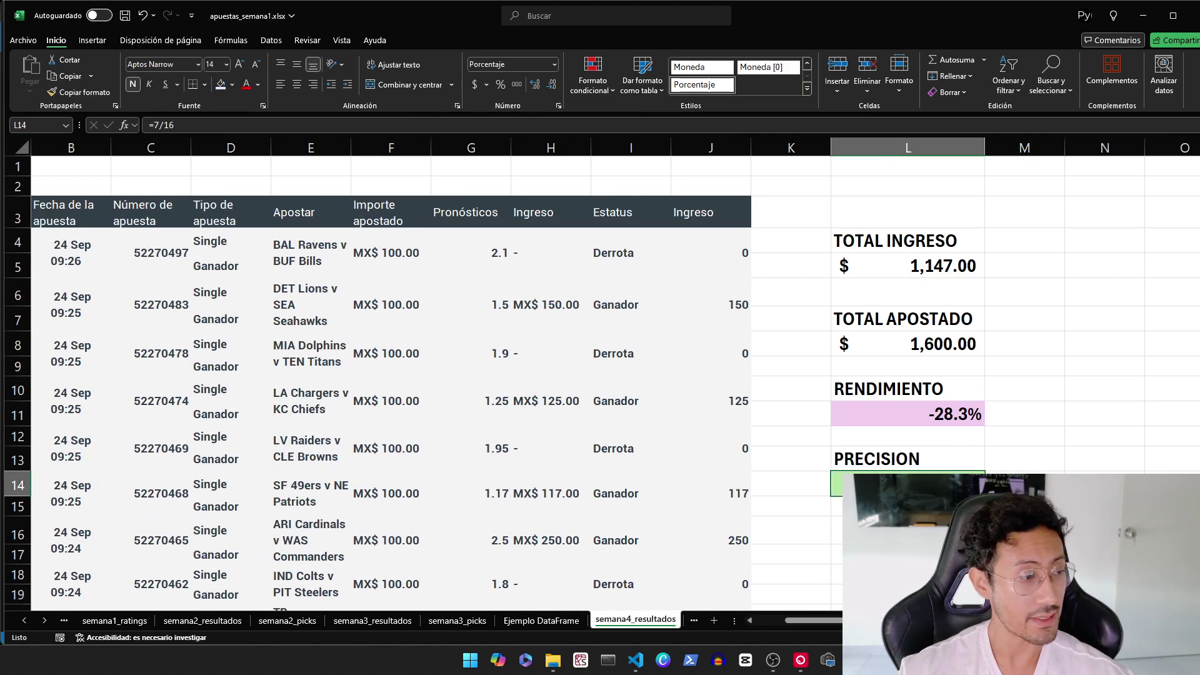
# - Inspect the RENDIMIENTO, TOTAL INGRESO and TOTAL APOSTADO cells, and read through the rest of the week 4 bets
pyautogui.hscroll(-1, 611, 388)
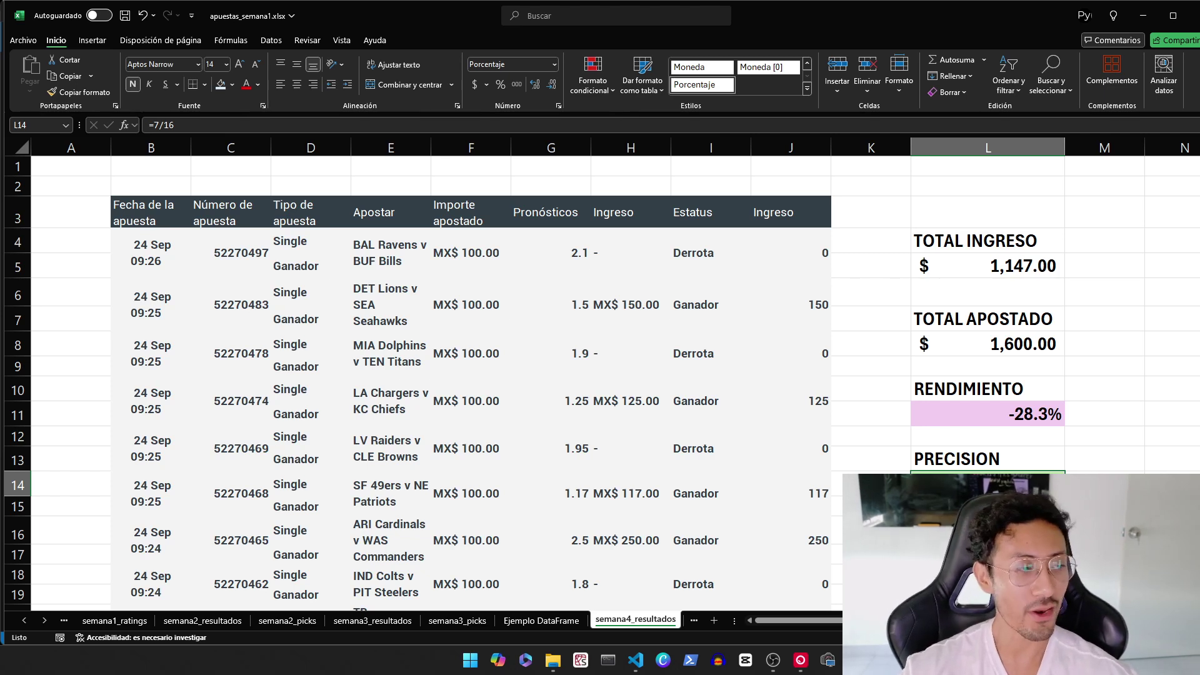
pyautogui.click(1043, 409)
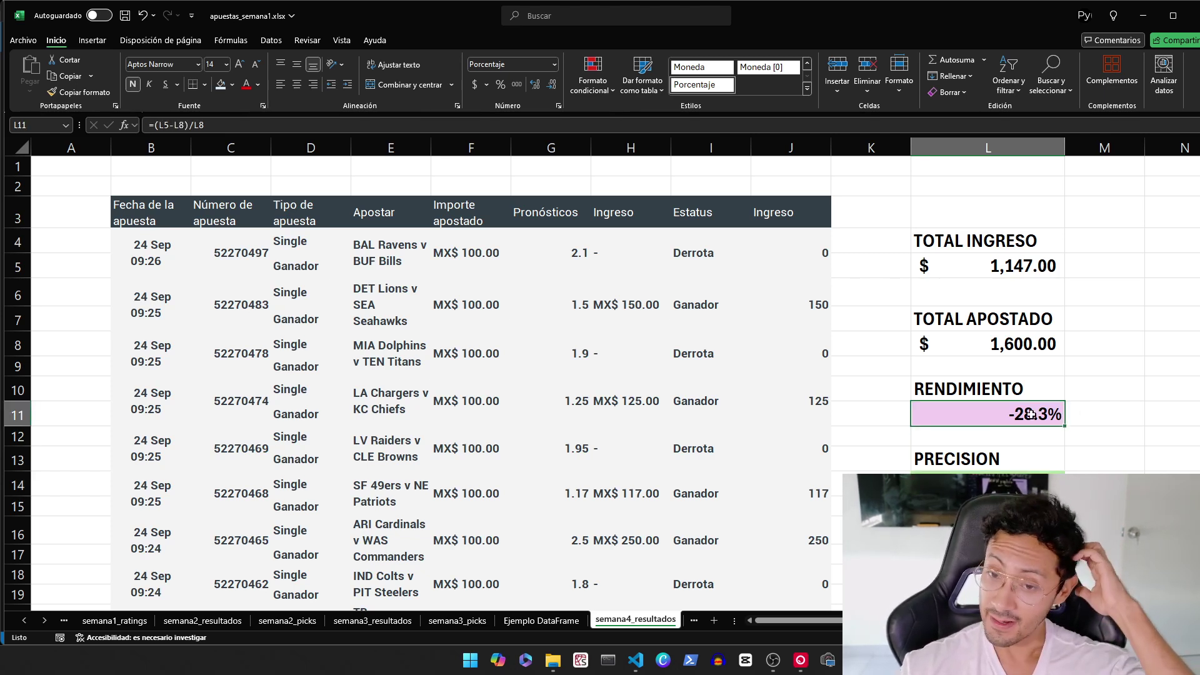
pyautogui.click(1003, 266)
pyautogui.click(1011, 323)
pyautogui.click(1022, 338)
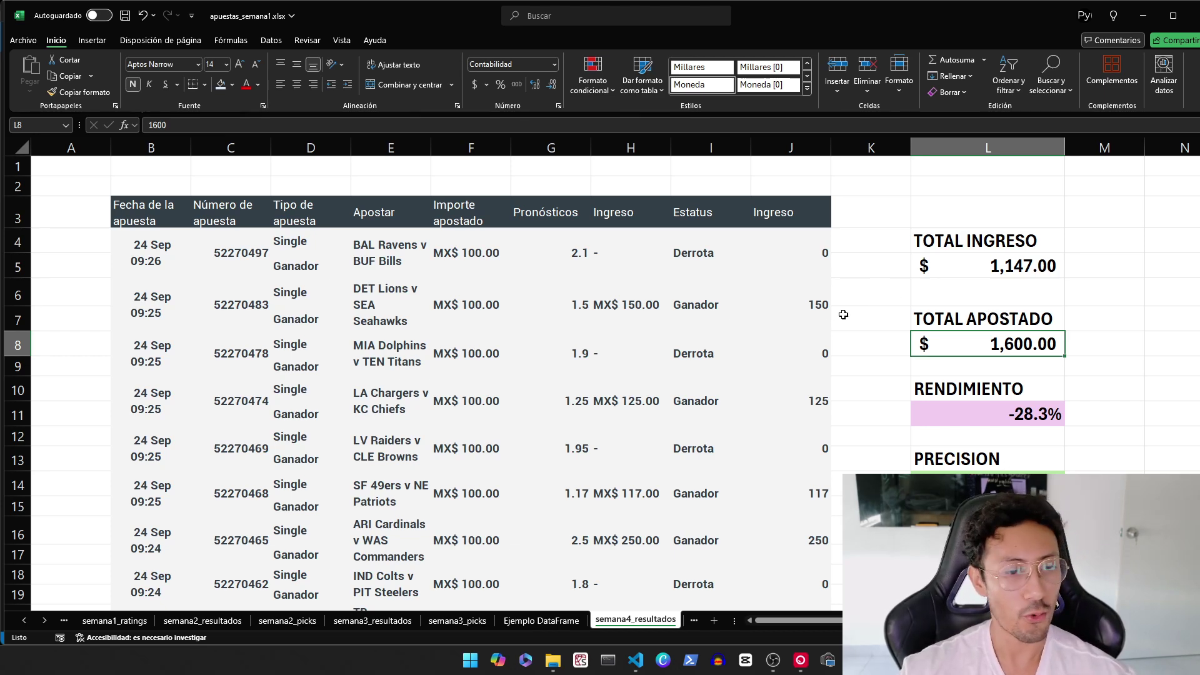
pyautogui.scroll(-6, 816, 328)
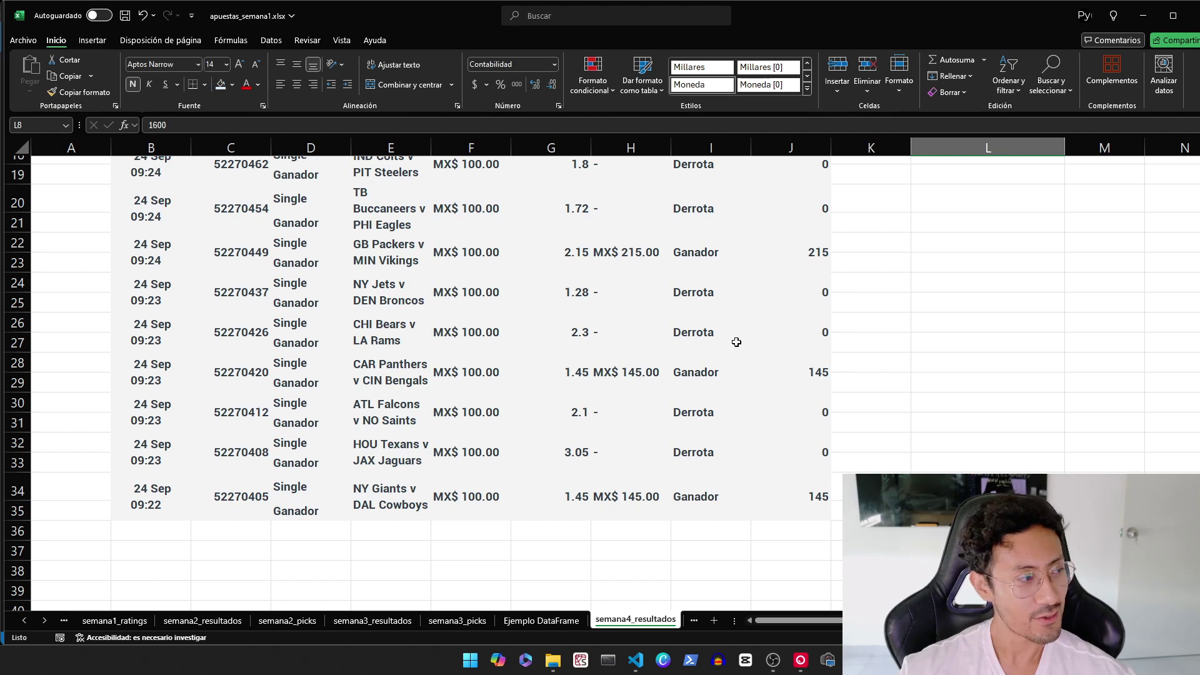
pyautogui.scroll(-1, 736, 342)
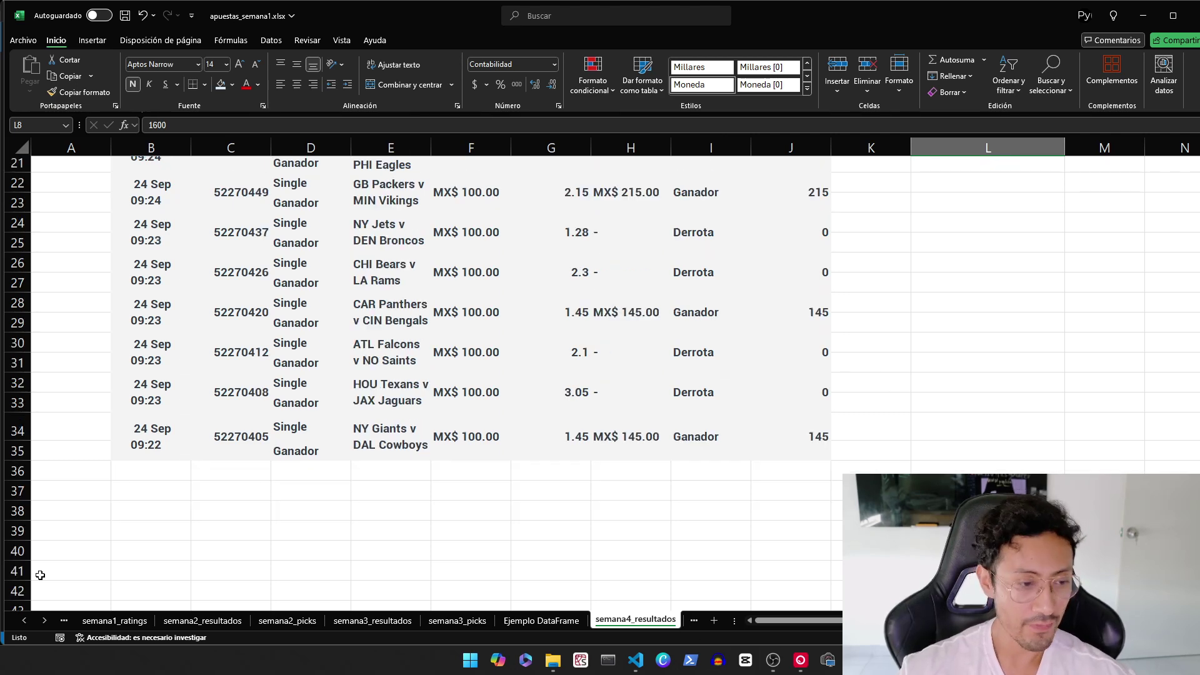
# - Open the Hoja2 sheet and examine the REGRESION LOGISTICA predictions, including the Dolphins–Patriots row
pyautogui.click(45, 620)
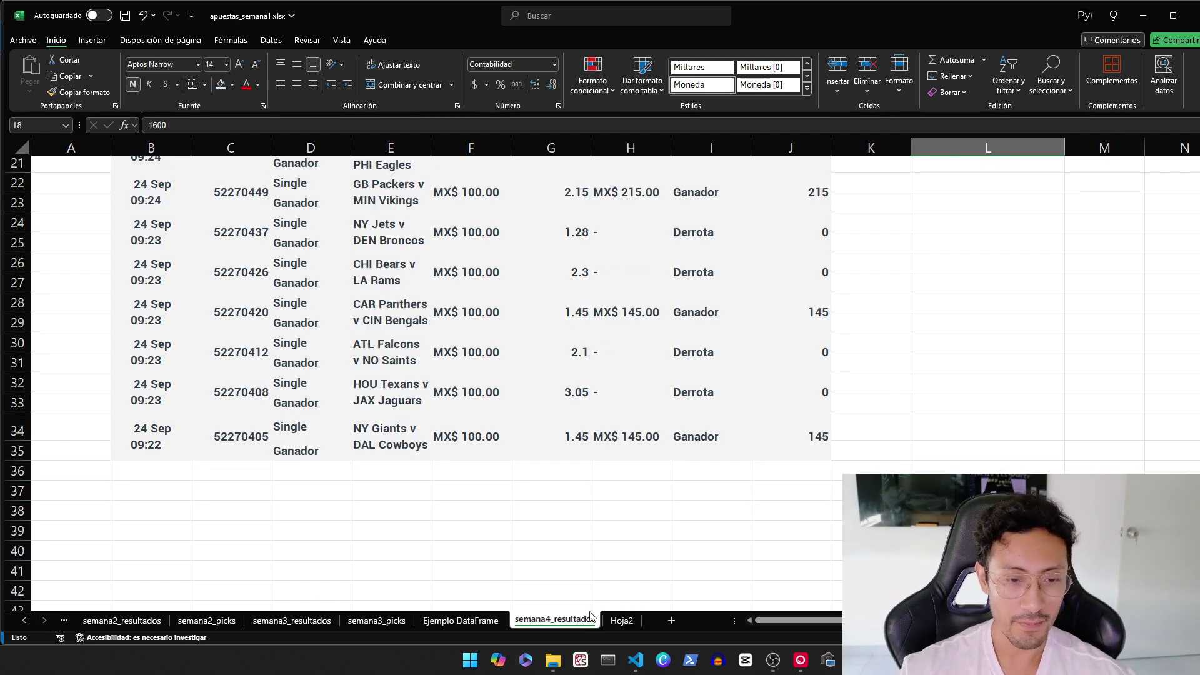
pyautogui.click(622, 620)
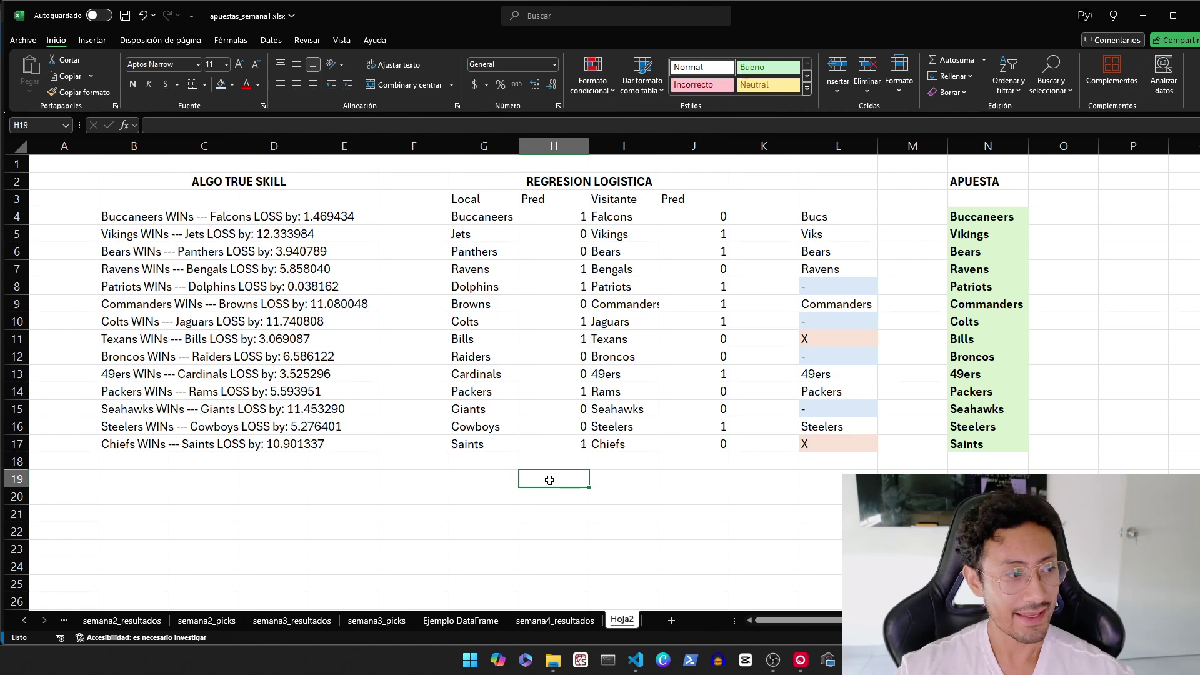
pyautogui.moveTo(535, 180); pyautogui.dragTo(555, 438)
pyautogui.click(556, 478)
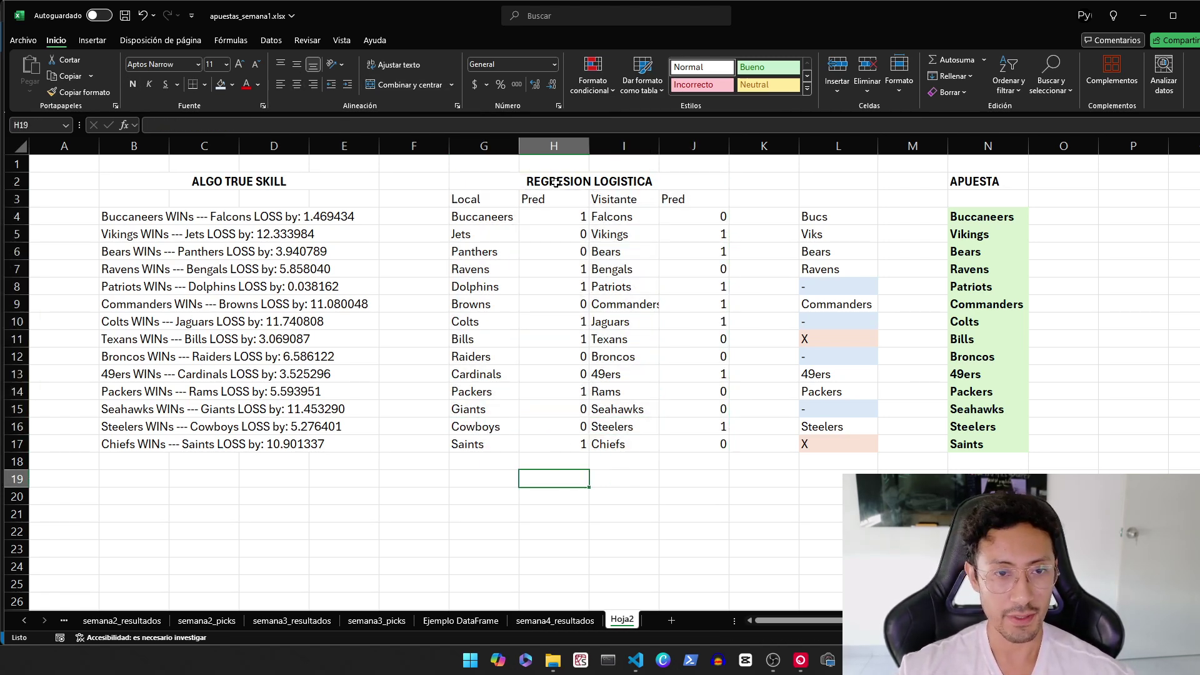
pyautogui.click(569, 228)
pyautogui.click(565, 215)
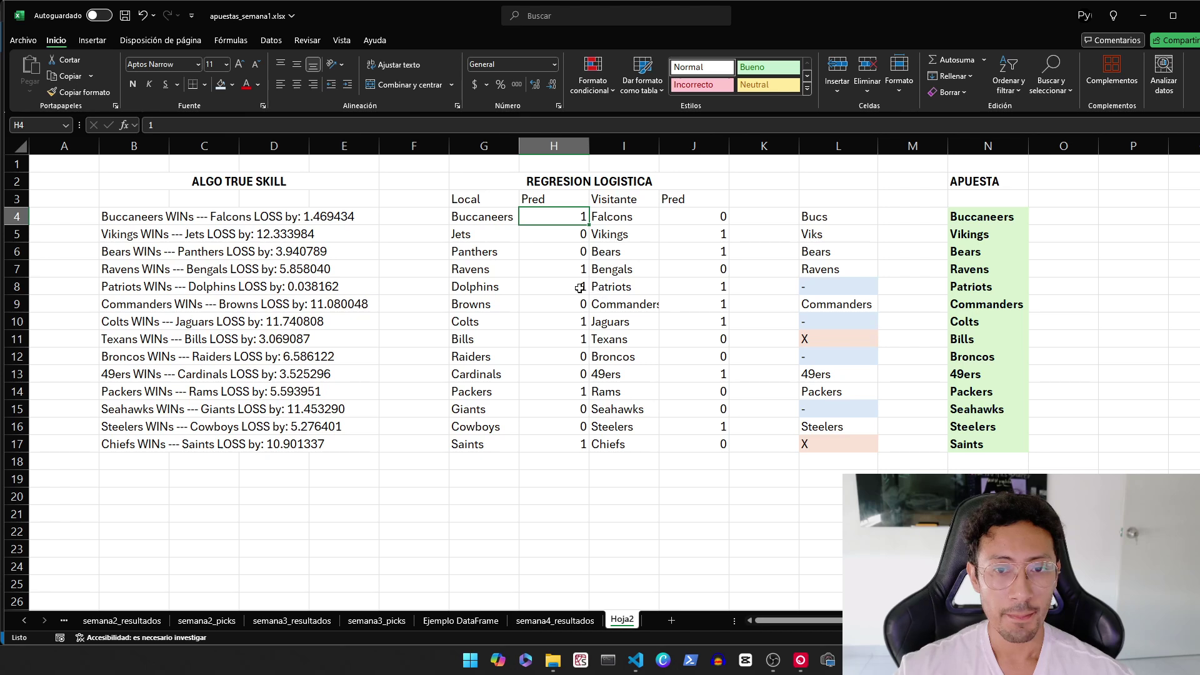
pyautogui.moveTo(504, 285); pyautogui.dragTo(689, 284)
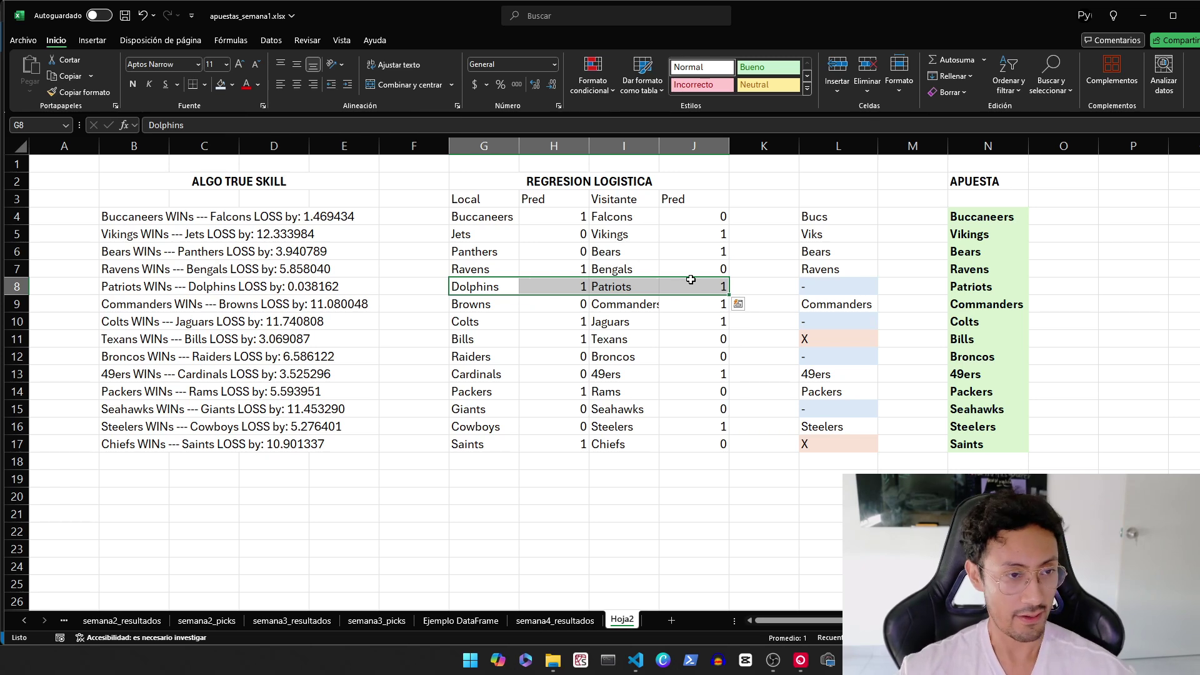
# - Compare the ALGO TRUE SKILL and REGRESION LOGISTICA predictions for Dolphins–Patriots with the mark in column L
pyautogui.click(254, 176)
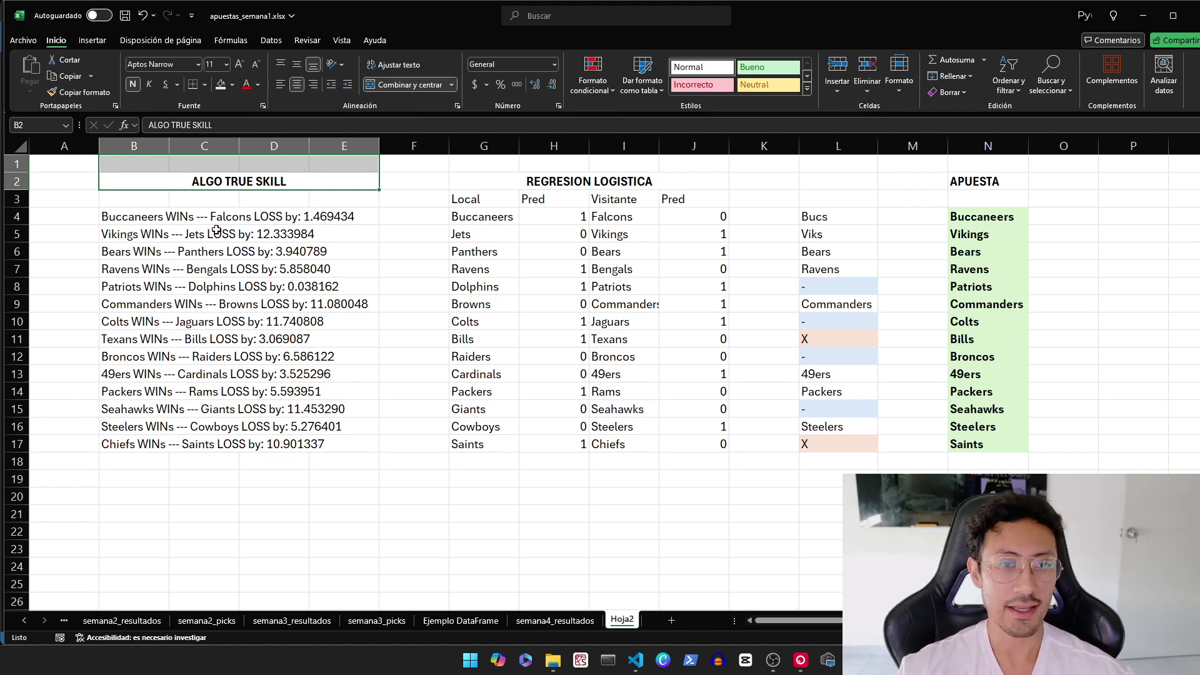
pyautogui.click(501, 186)
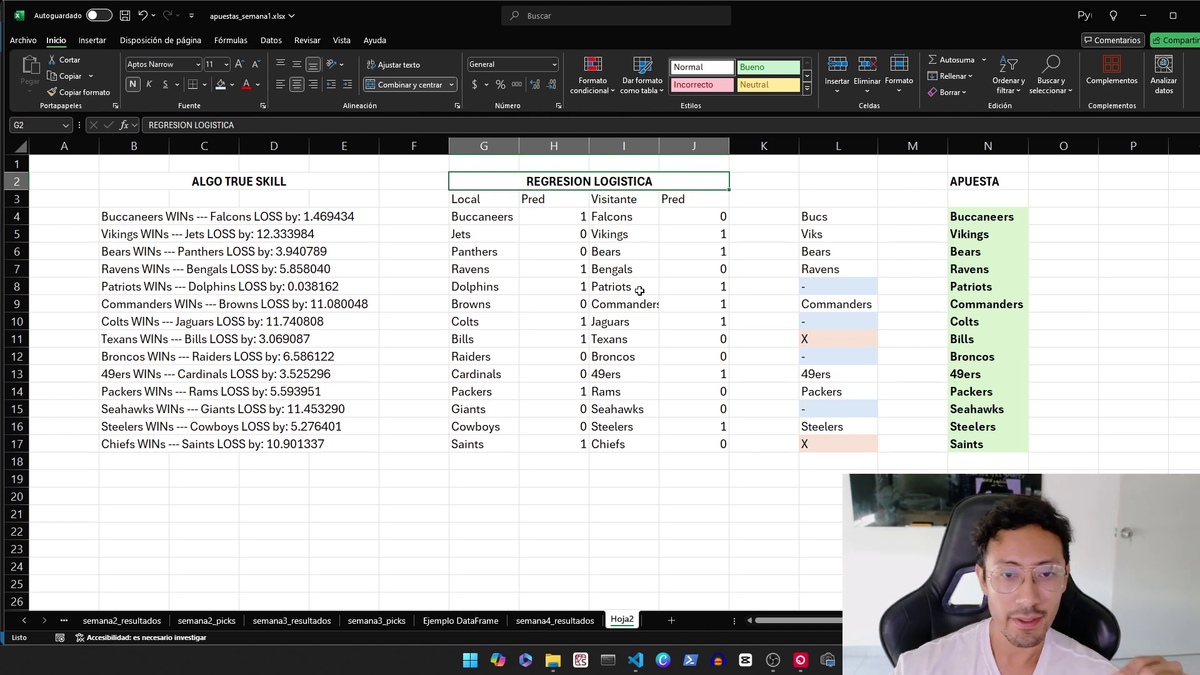
pyautogui.moveTo(494, 287); pyautogui.dragTo(644, 294)
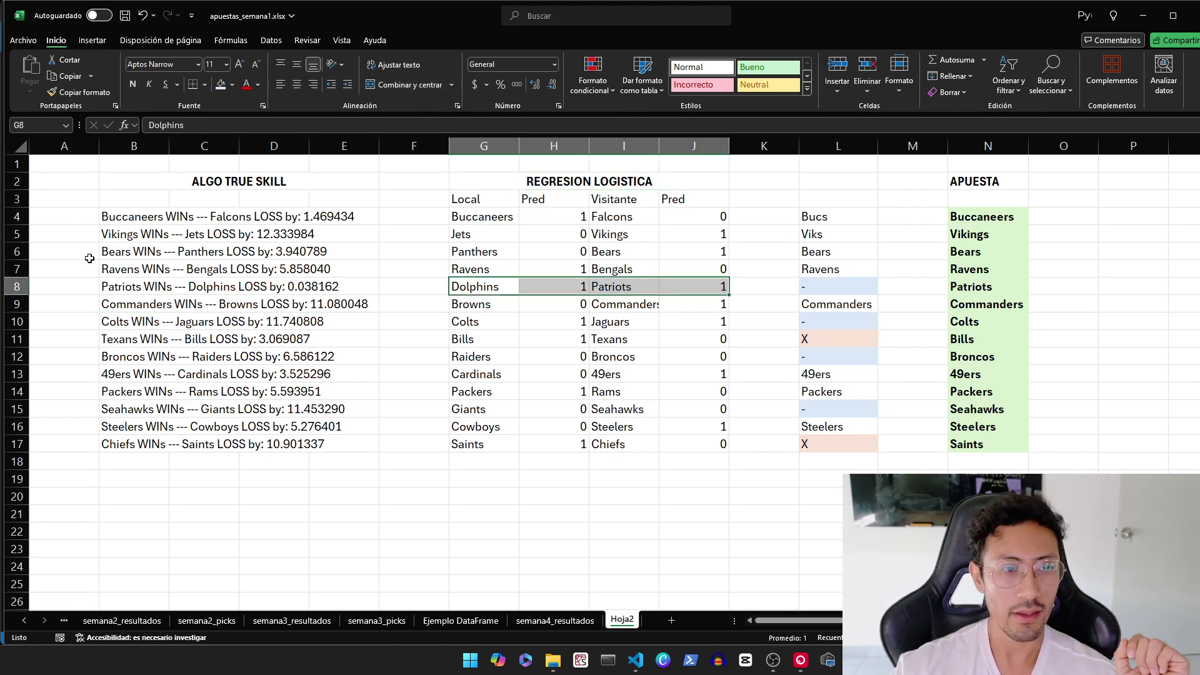
pyautogui.click(140, 288)
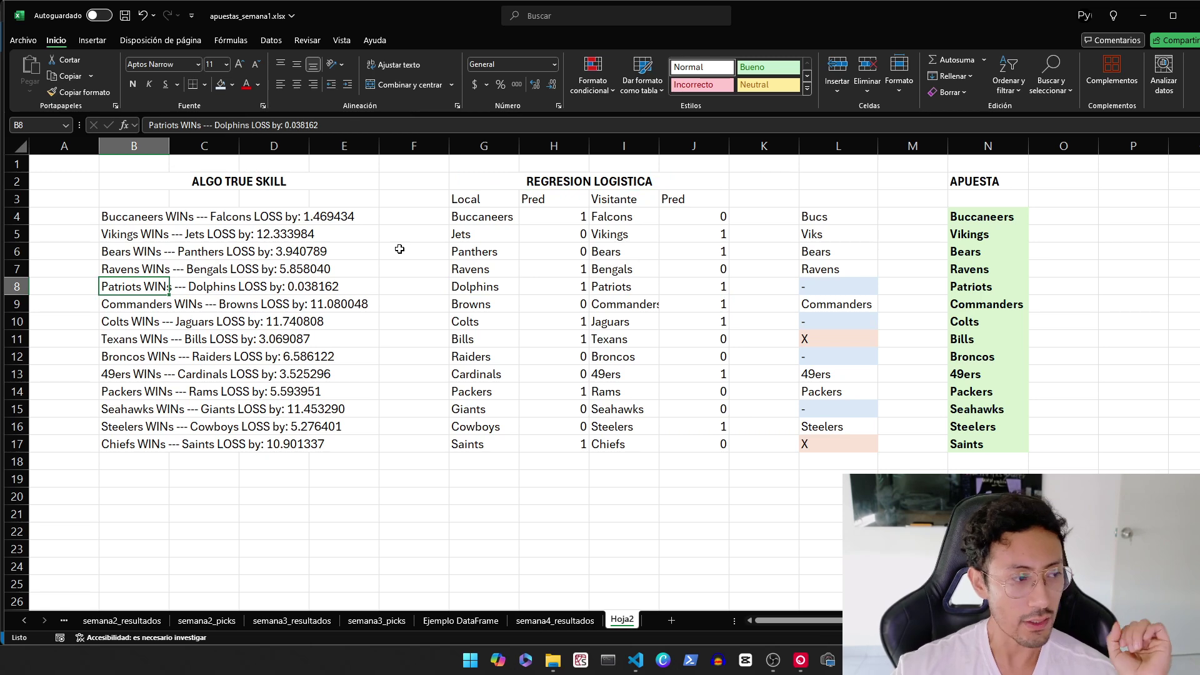
pyautogui.click(865, 287)
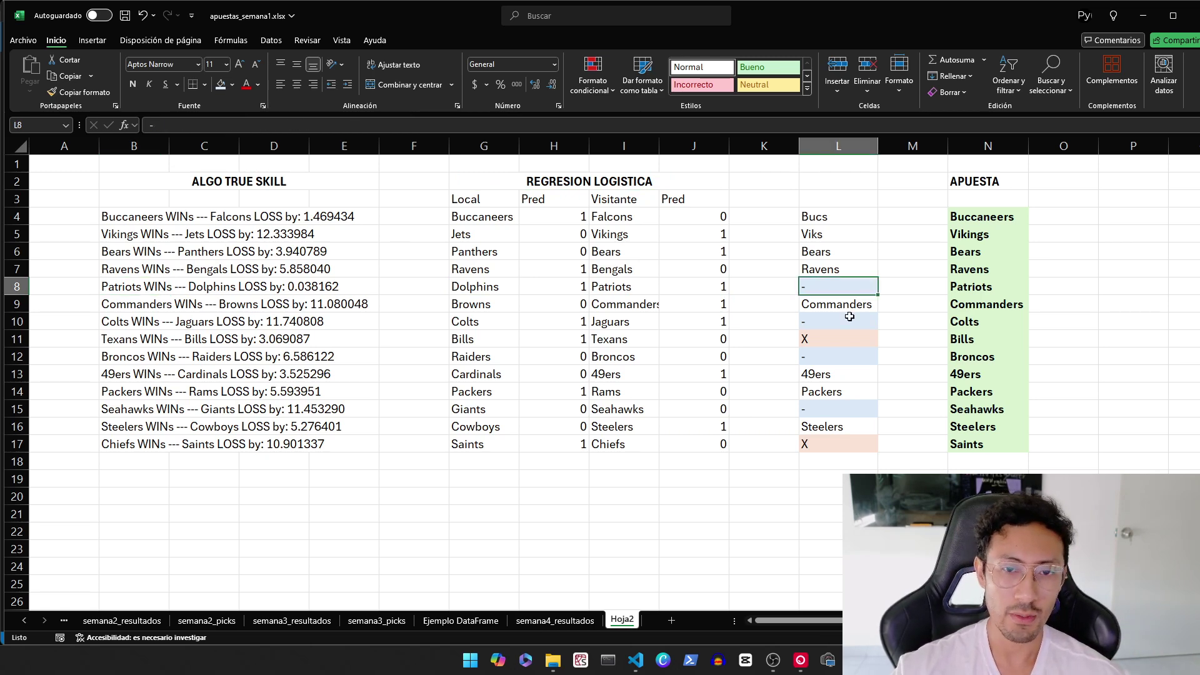
# - Review the games marked with a dash in column L, checking the Raiders–Broncos and Giants–Seahawks regression predictions
pyautogui.click(840, 354)
pyautogui.click(831, 323)
pyautogui.click(825, 285)
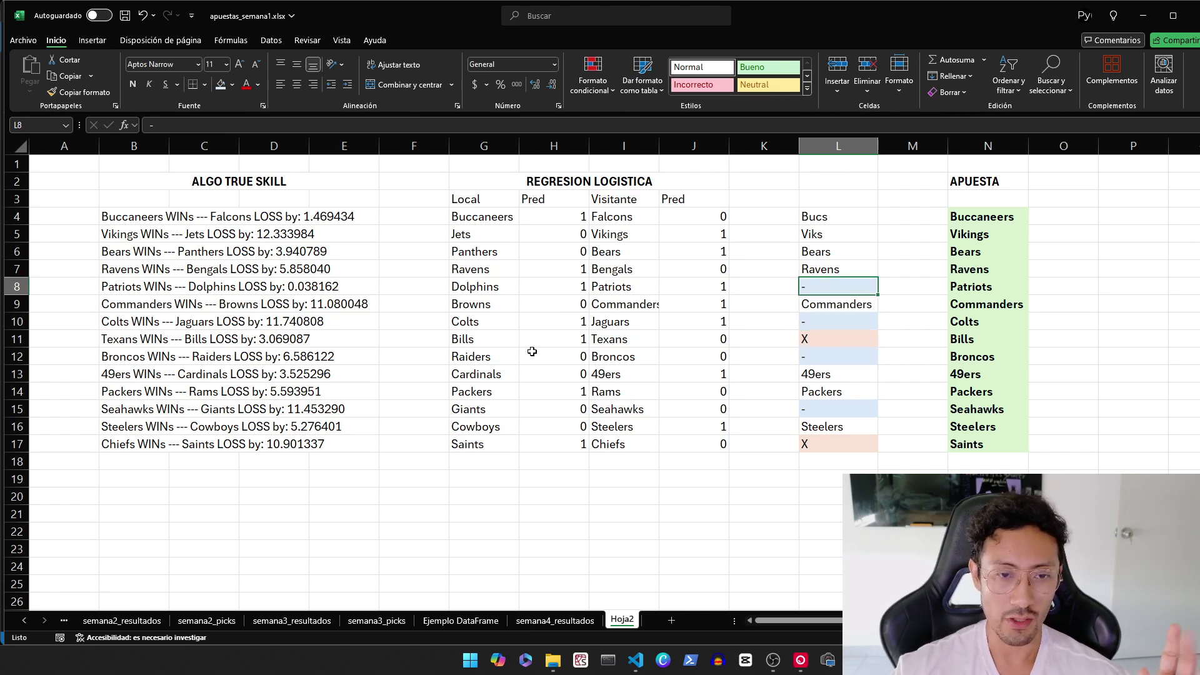
pyautogui.moveTo(472, 357); pyautogui.dragTo(686, 356)
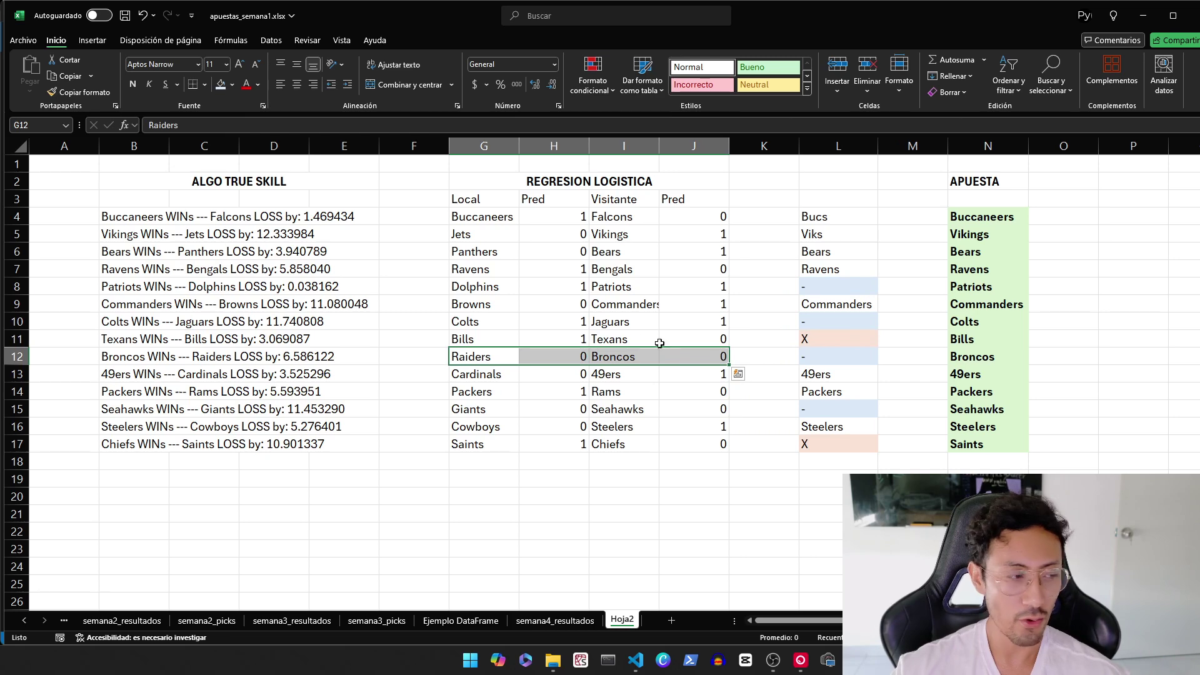
pyautogui.scroll(-1, 536, 303)
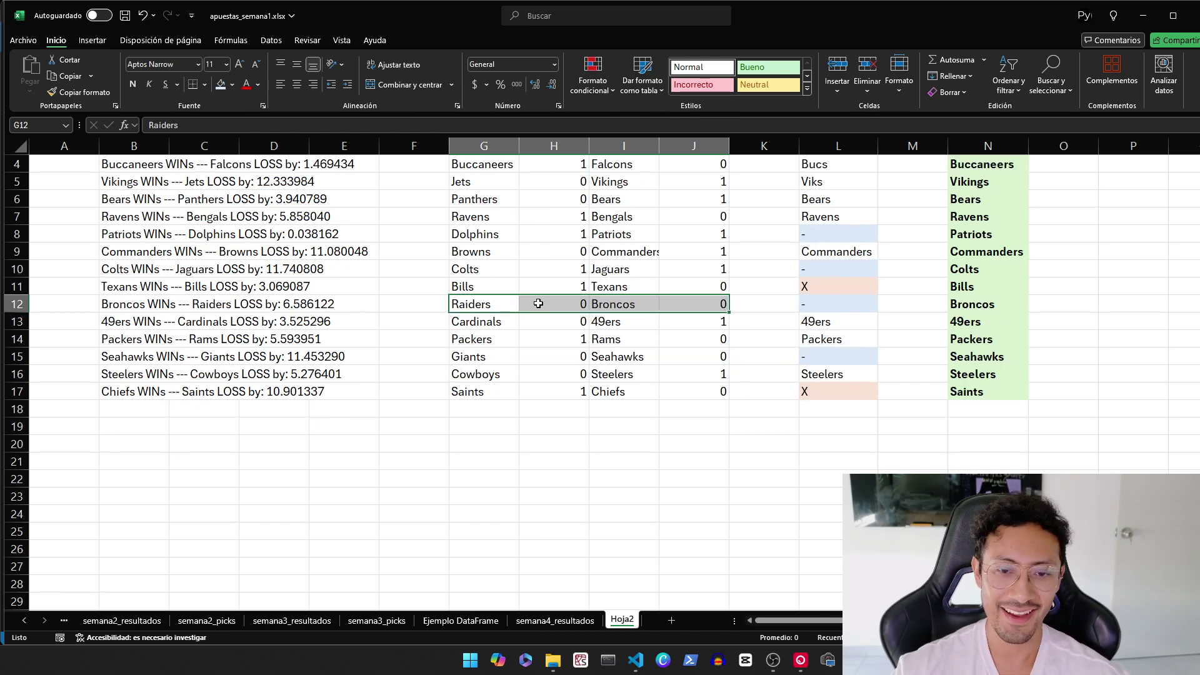
pyautogui.moveTo(488, 355); pyautogui.dragTo(707, 357)
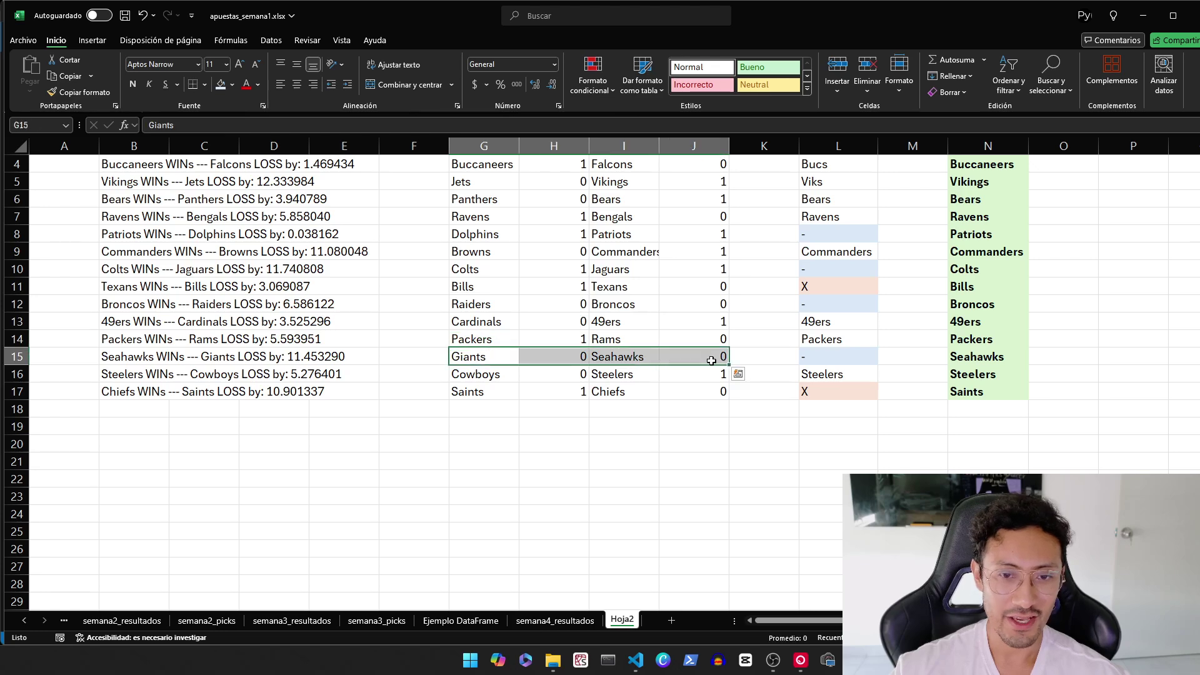
pyautogui.scroll(1, 707, 356)
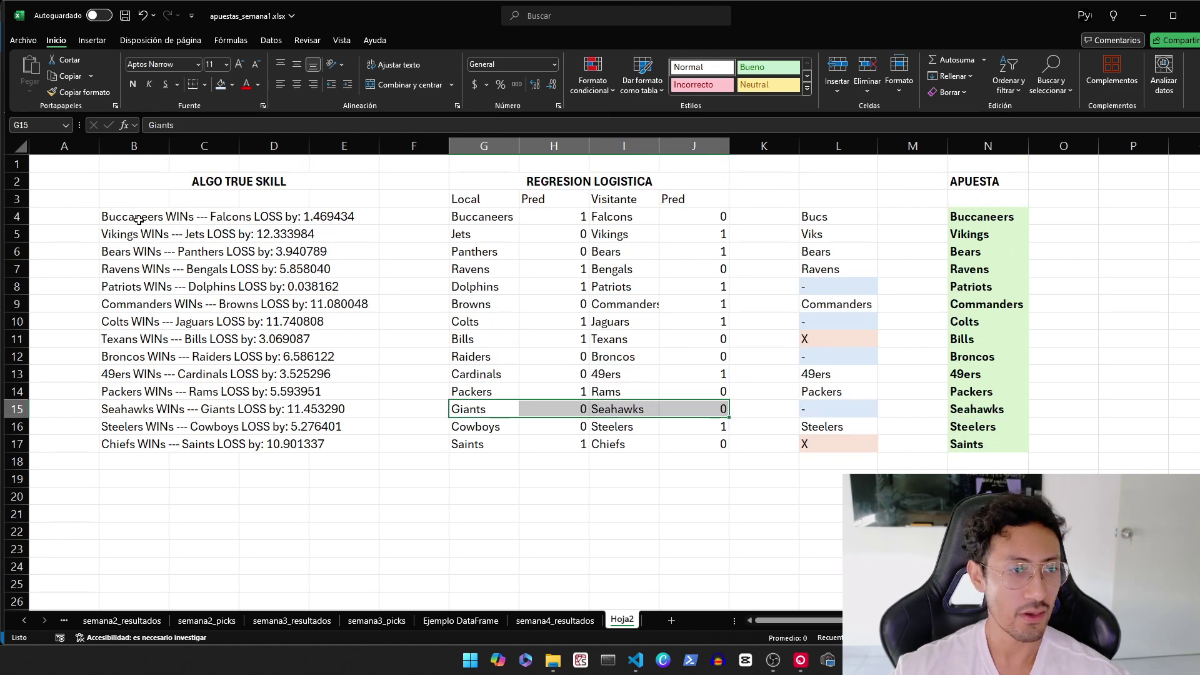
# - Review the list of True Skill picks and the two games marked X in column L
pyautogui.moveTo(135, 219); pyautogui.dragTo(134, 449)
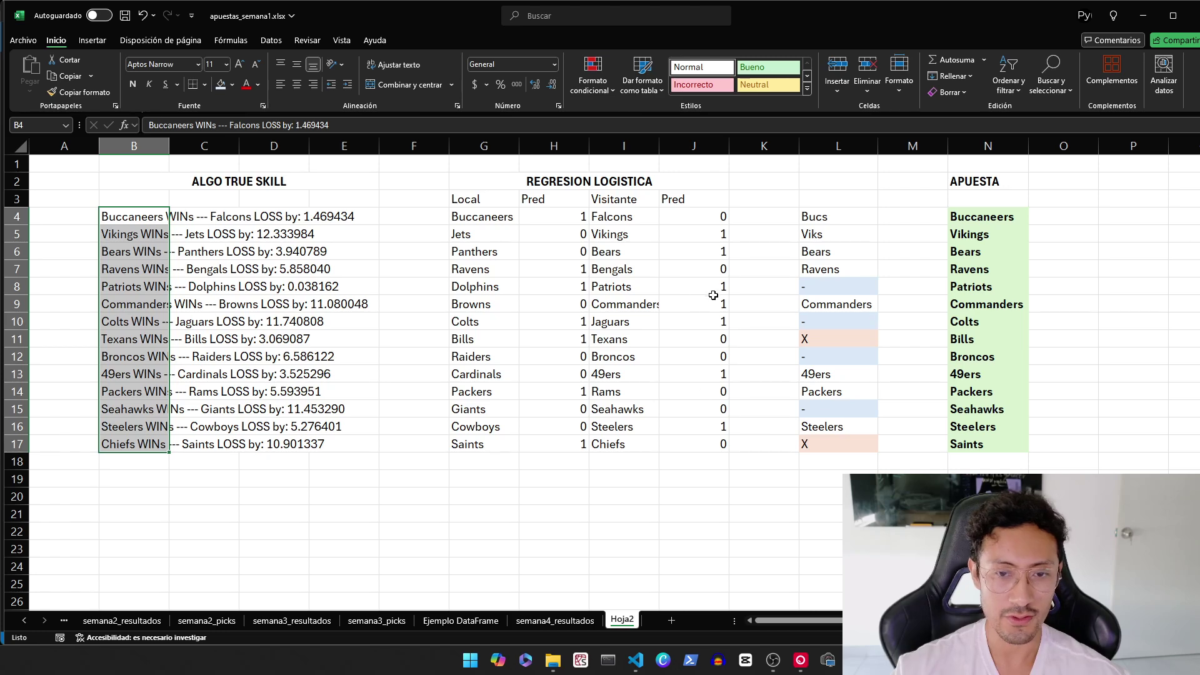
pyautogui.click(454, 310)
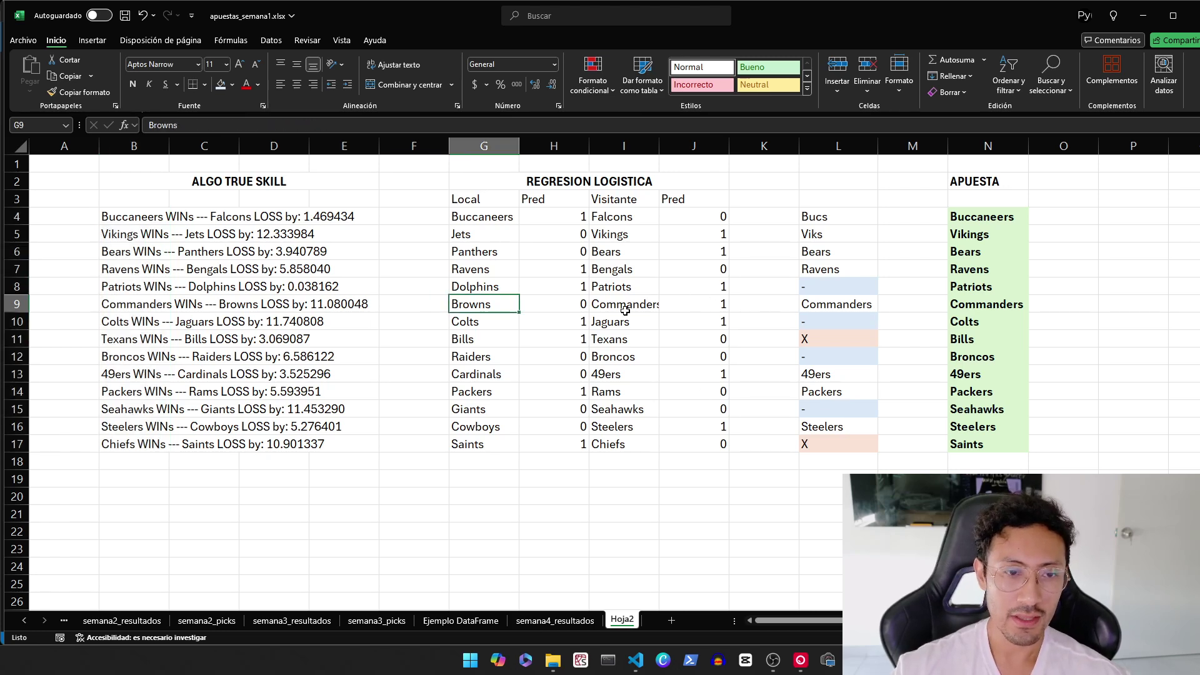
pyautogui.click(809, 346)
pyautogui.click(813, 445)
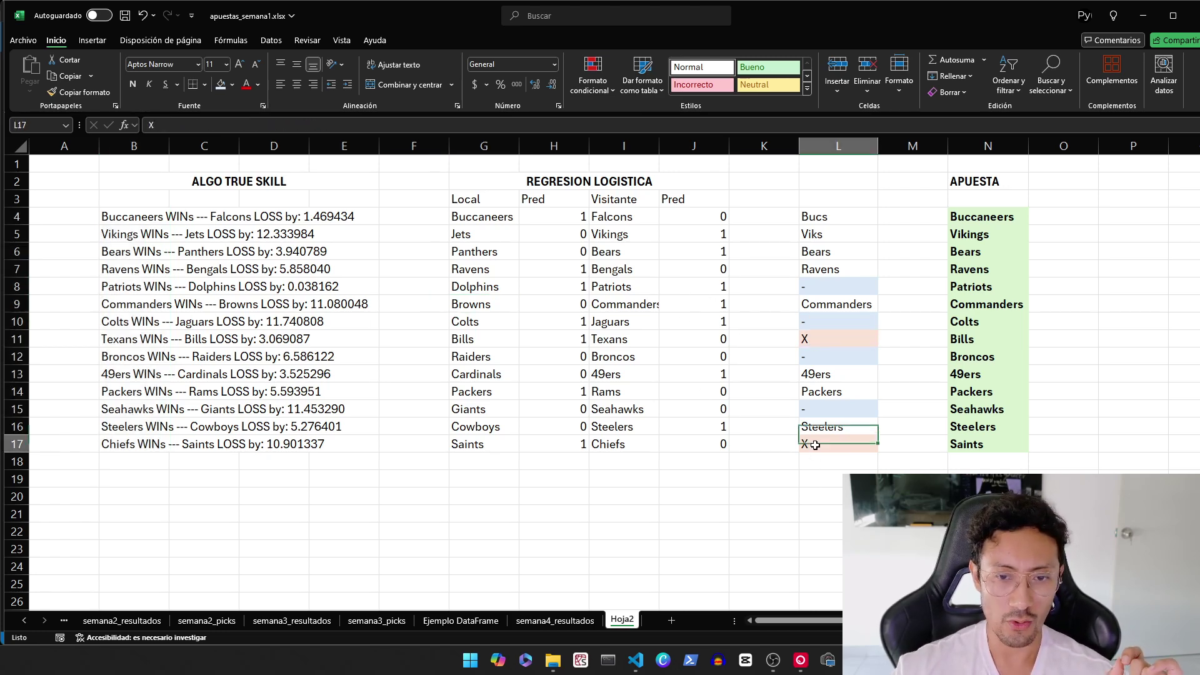
pyautogui.click(814, 342)
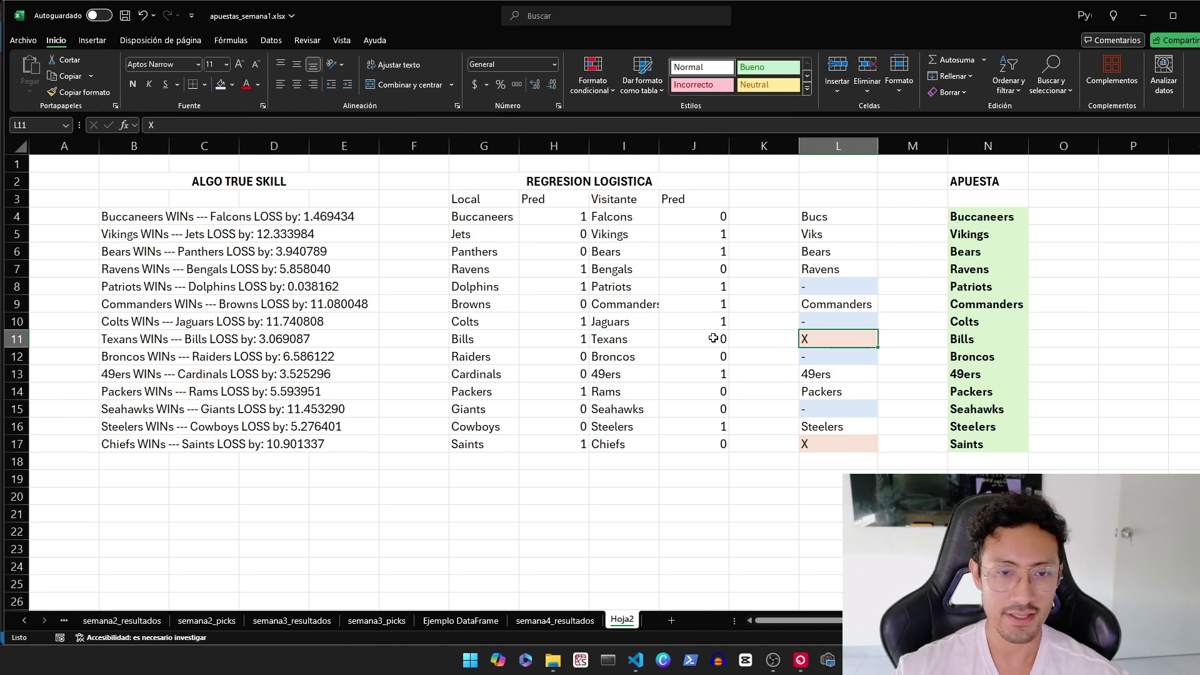
# - Compare the logistic regression prediction for the Bills–Texans game with the True Skill prediction in row 11
pyautogui.click(484, 347)
pyautogui.moveTo(483, 347); pyautogui.dragTo(707, 353)
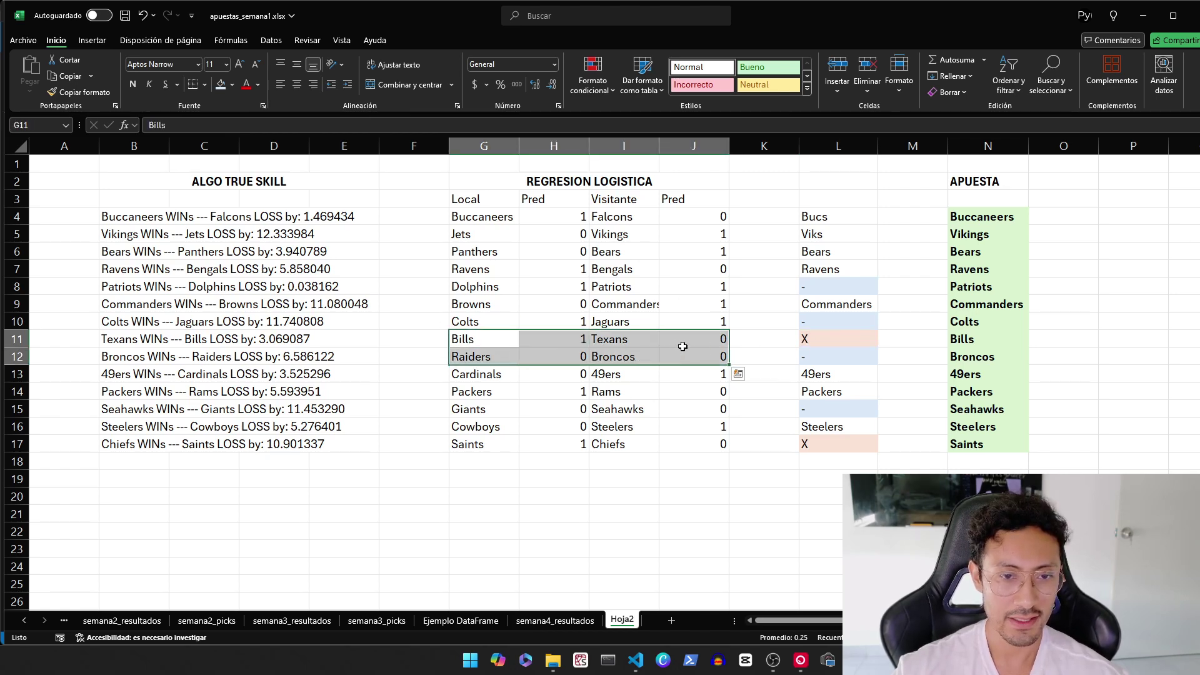
pyautogui.click(611, 339)
pyautogui.moveTo(483, 339); pyautogui.dragTo(536, 332)
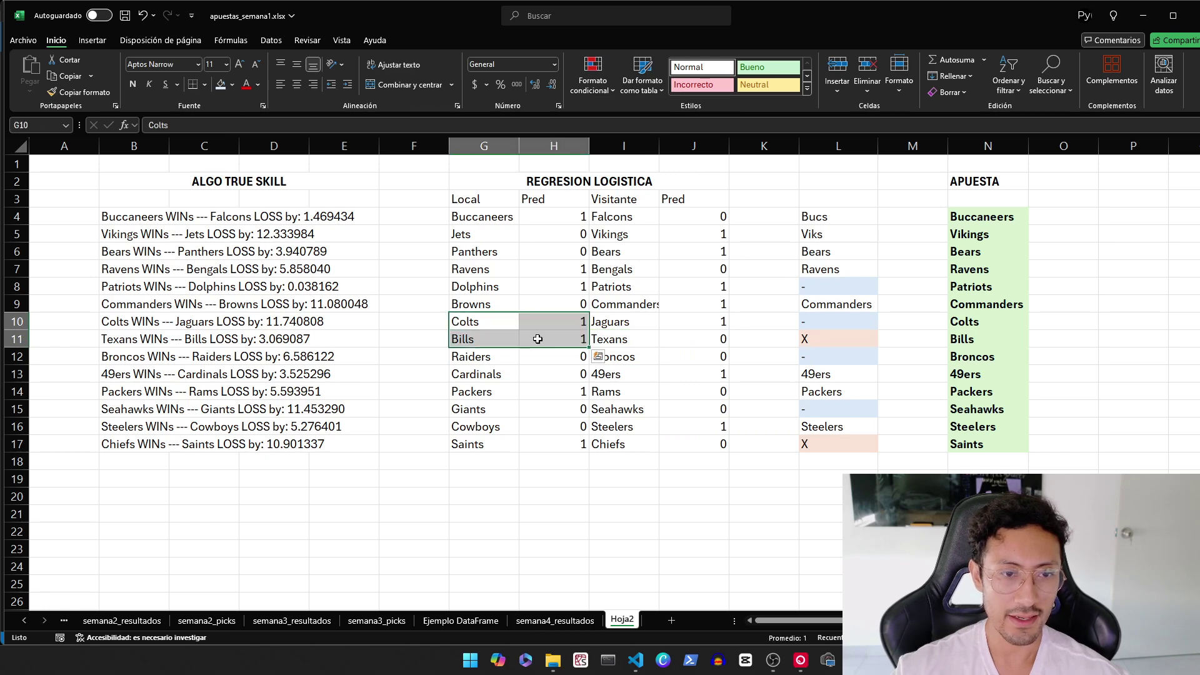
pyautogui.click(554, 340)
pyautogui.click(473, 339)
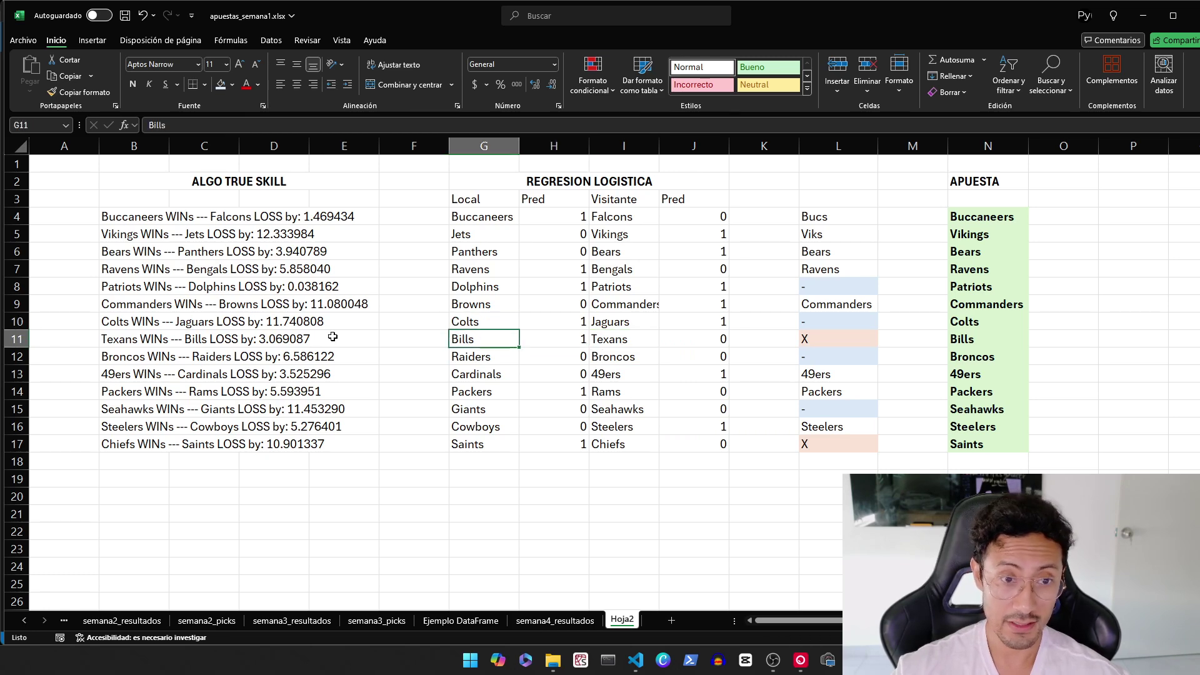
pyautogui.click(133, 338)
pyautogui.moveTo(133, 338); pyautogui.dragTo(281, 339)
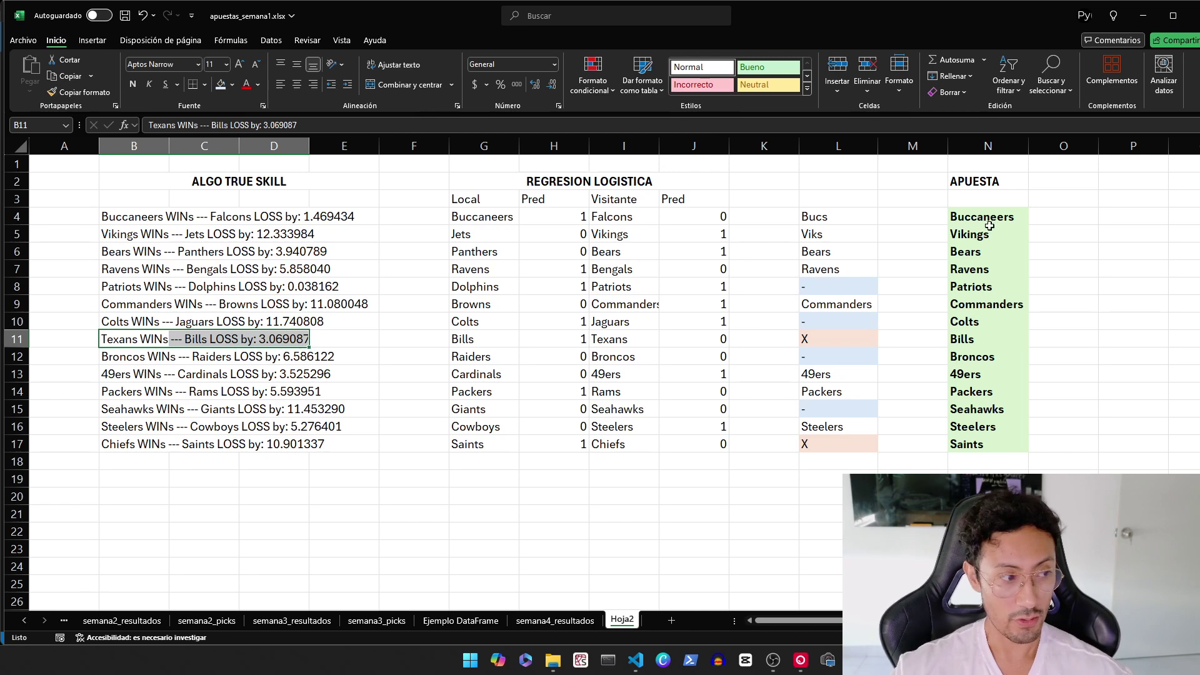
# - Review the final picks in the APUESTA column against the regression predictions and the column L marks
pyautogui.moveTo(988, 220); pyautogui.dragTo(989, 438)
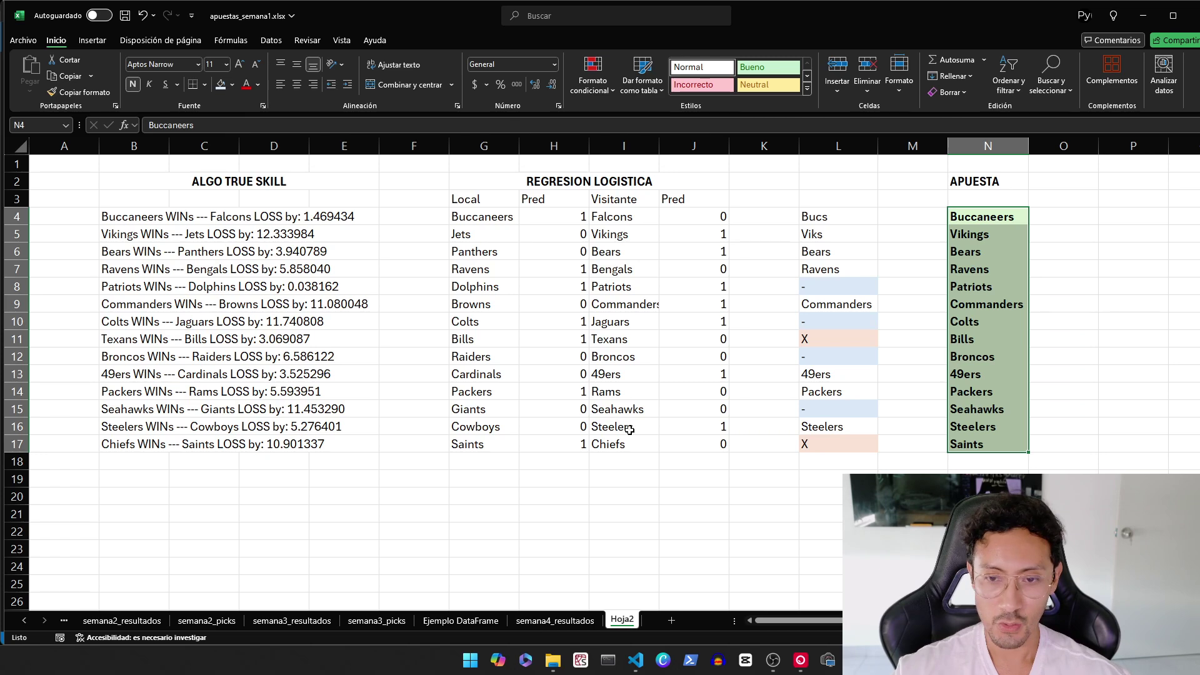
pyautogui.click(687, 422)
pyautogui.click(851, 289)
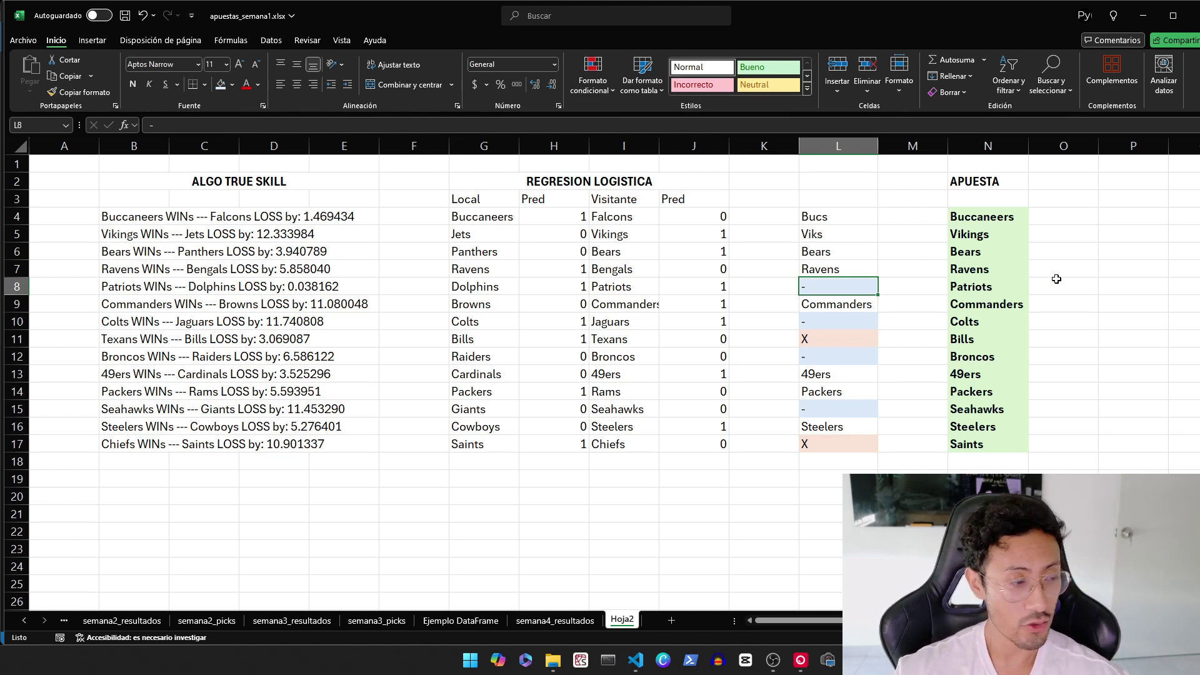
pyautogui.click(998, 273)
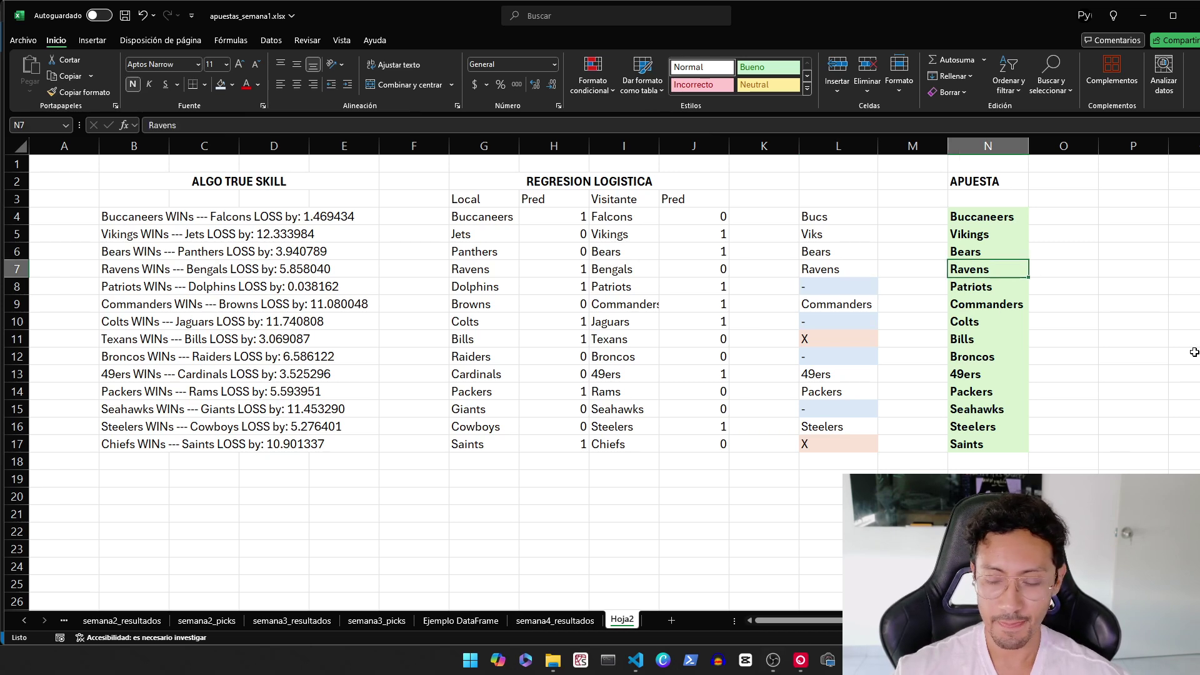
# - Move the cell selection along row 7 to the empty cell V7
pyautogui.press('Right')
pyautogui.press('Right')
pyautogui.press('Right')
pyautogui.press('Right')
pyautogui.press('Right')
pyautogui.press('Right')
pyautogui.press('Right')
pyautogui.press('Right')
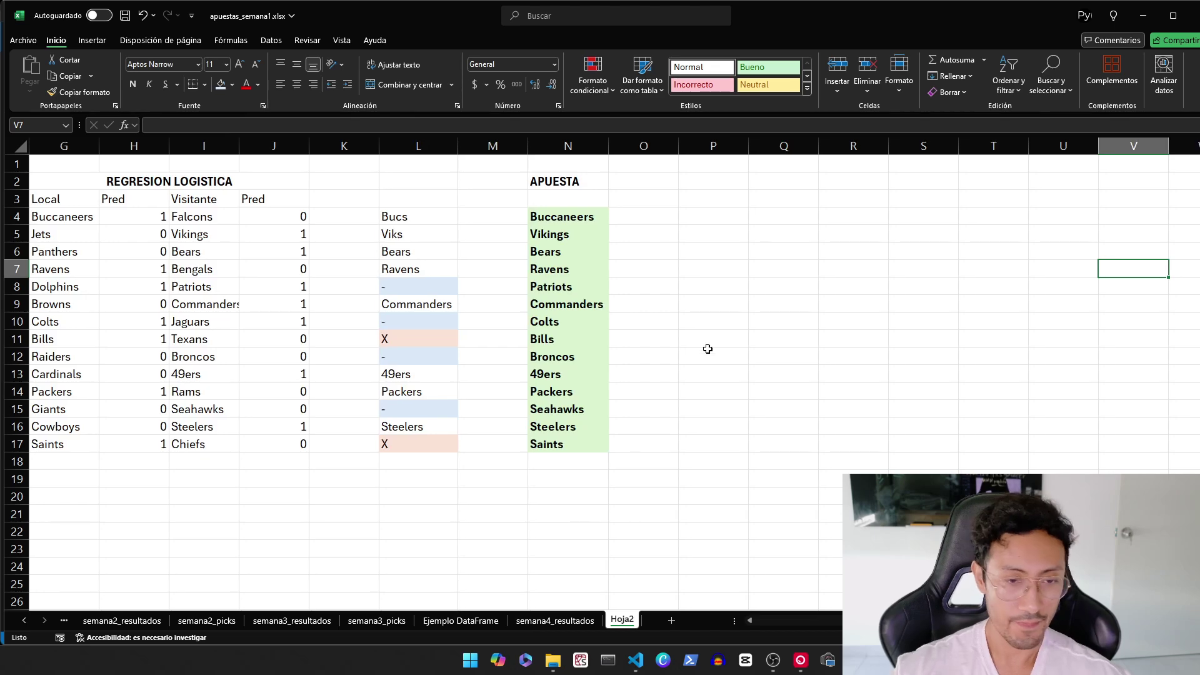
# - Review the final picks in the APUESTA column one by one, from Buccaneers in N4 down to Saints in N17
pyautogui.keyDown('ctrl'); pyautogui.scroll(2, 708, 349); pyautogui.keyUp('ctrl')
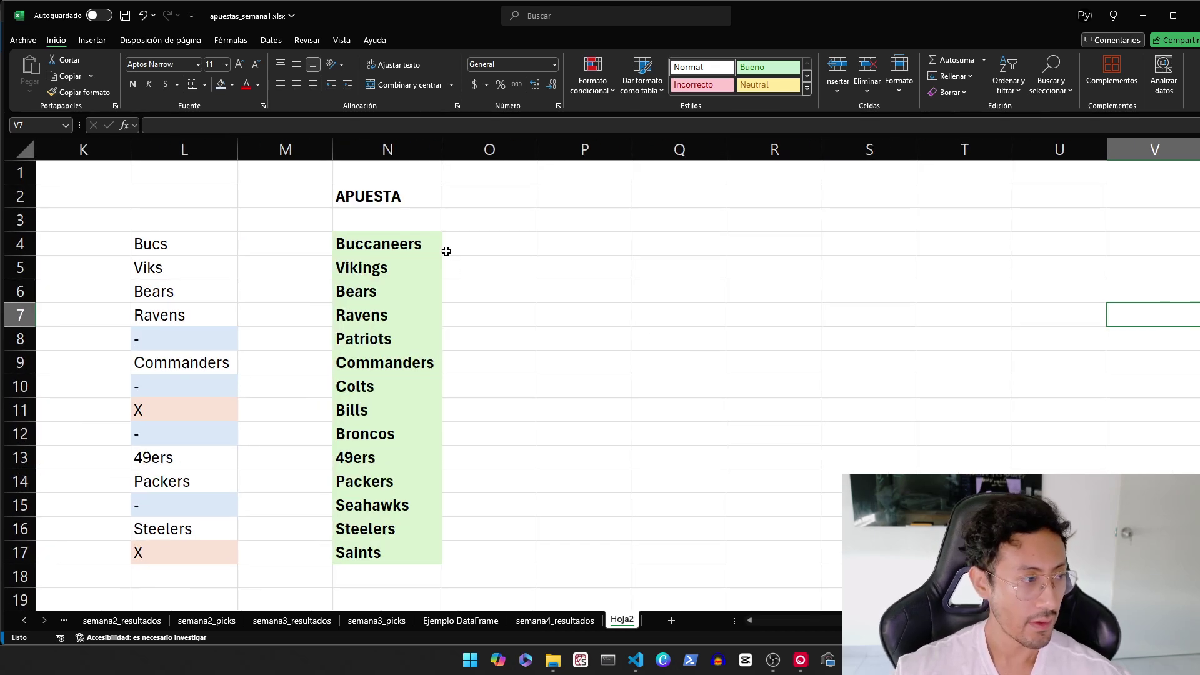
pyautogui.hscroll(-2, 811, 619)
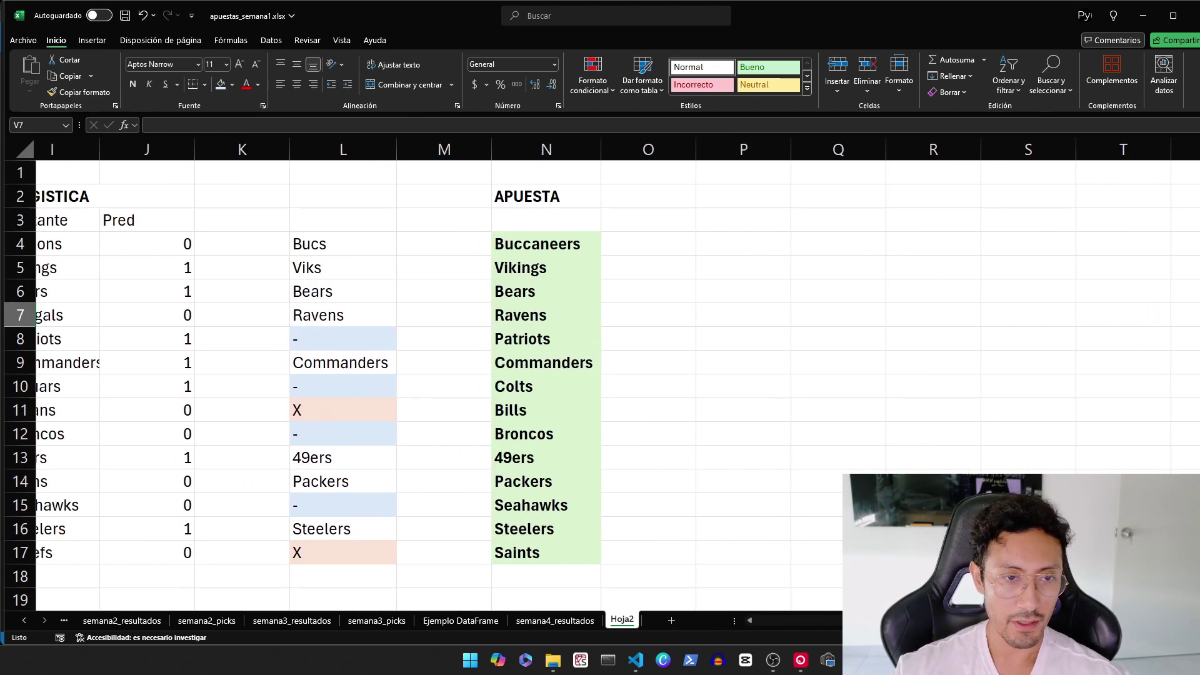
pyautogui.hscroll(-1, 810, 619)
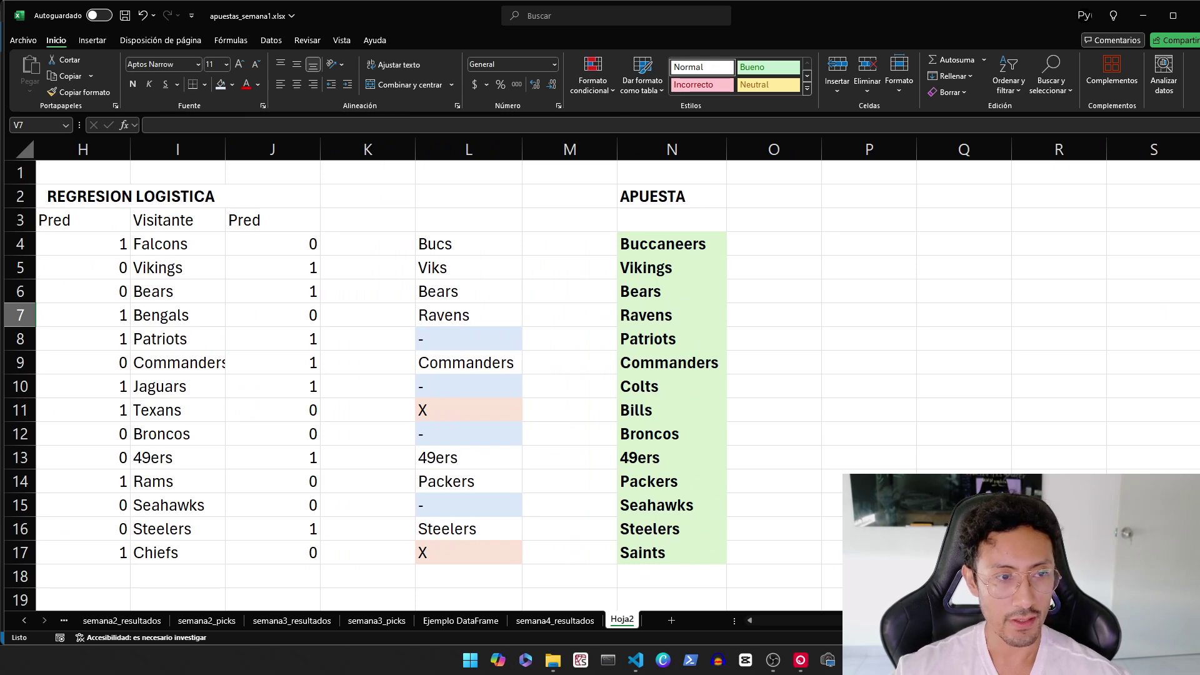
pyautogui.click(658, 246)
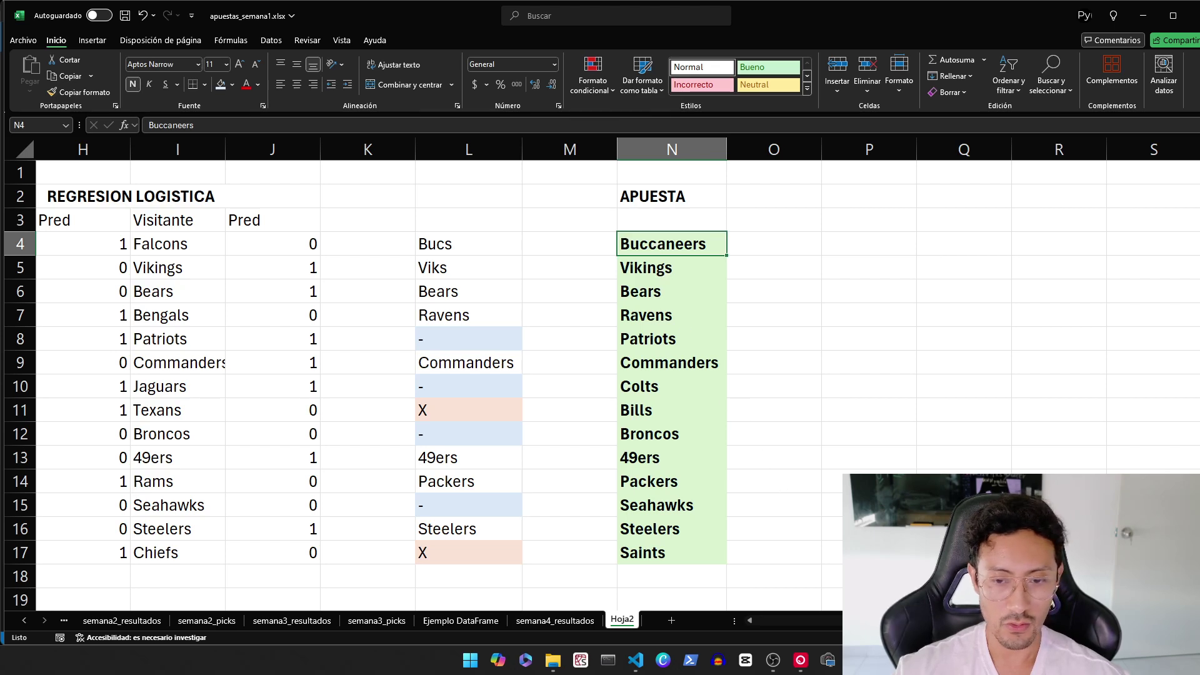
pyautogui.hscroll(-1, 820, 278)
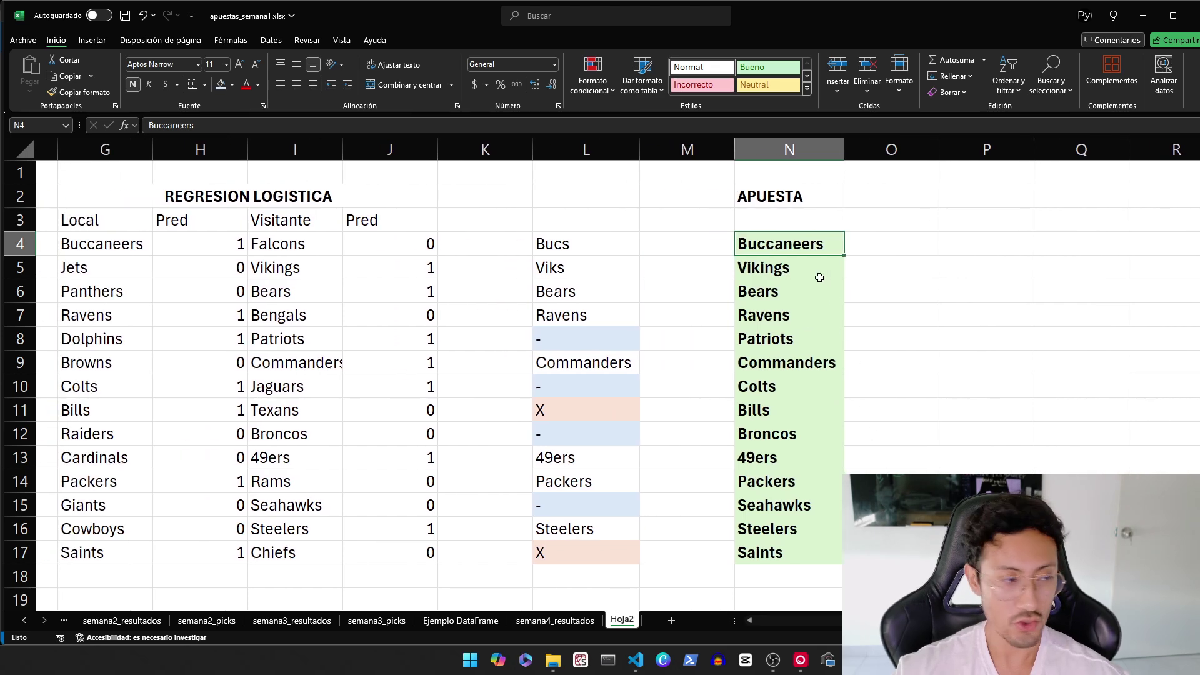
pyautogui.click(819, 277)
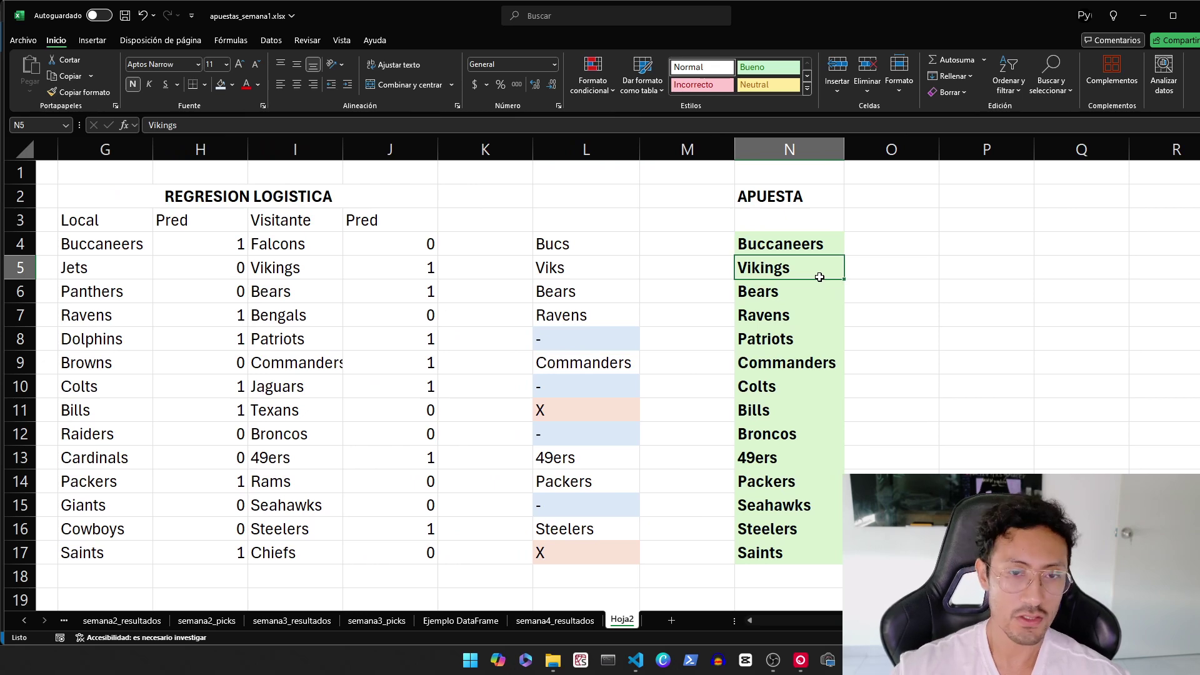
pyautogui.press('Down')
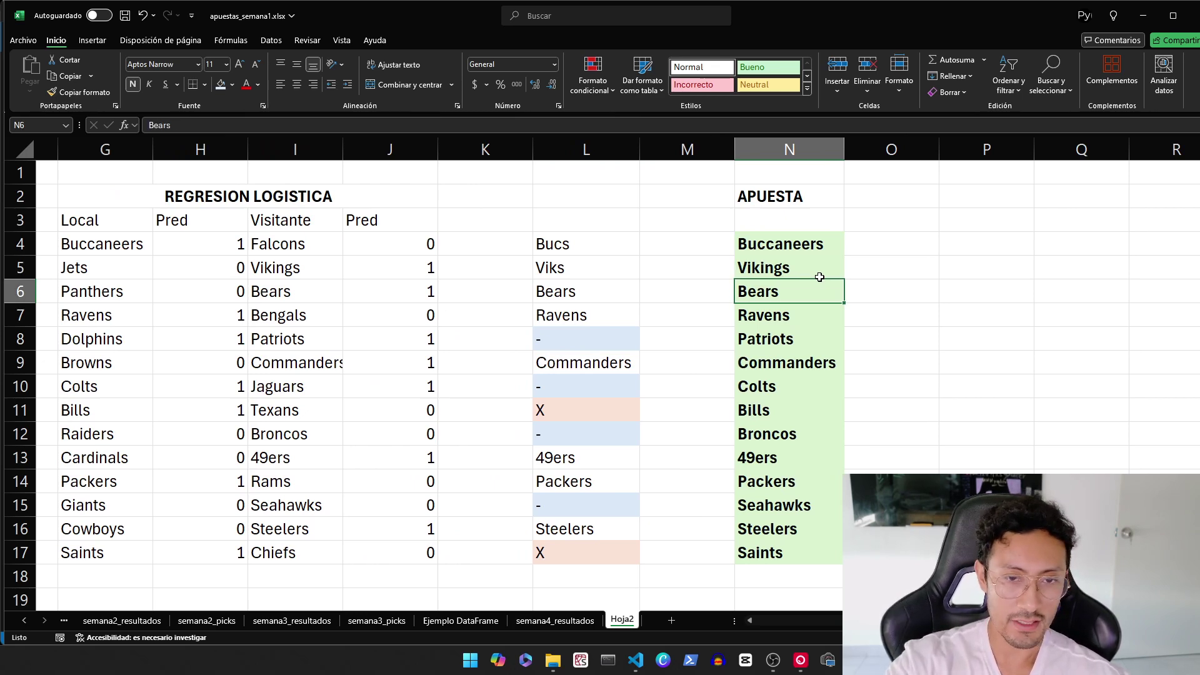
pyautogui.press('Down')
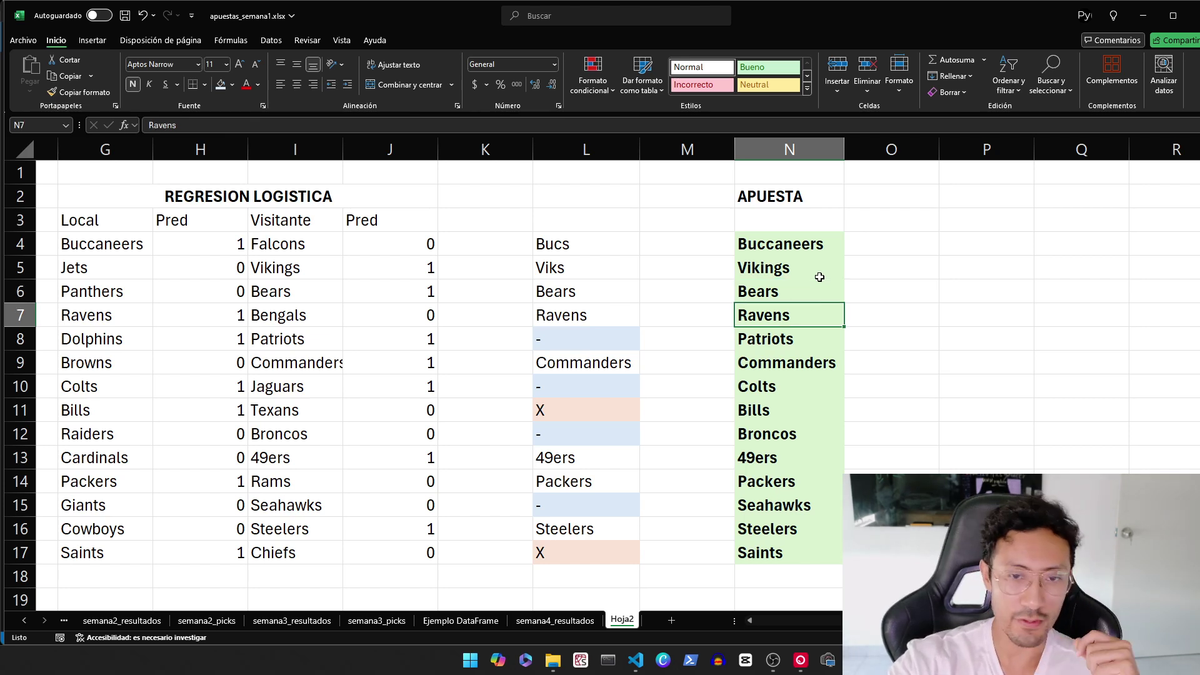
pyautogui.press('Down')
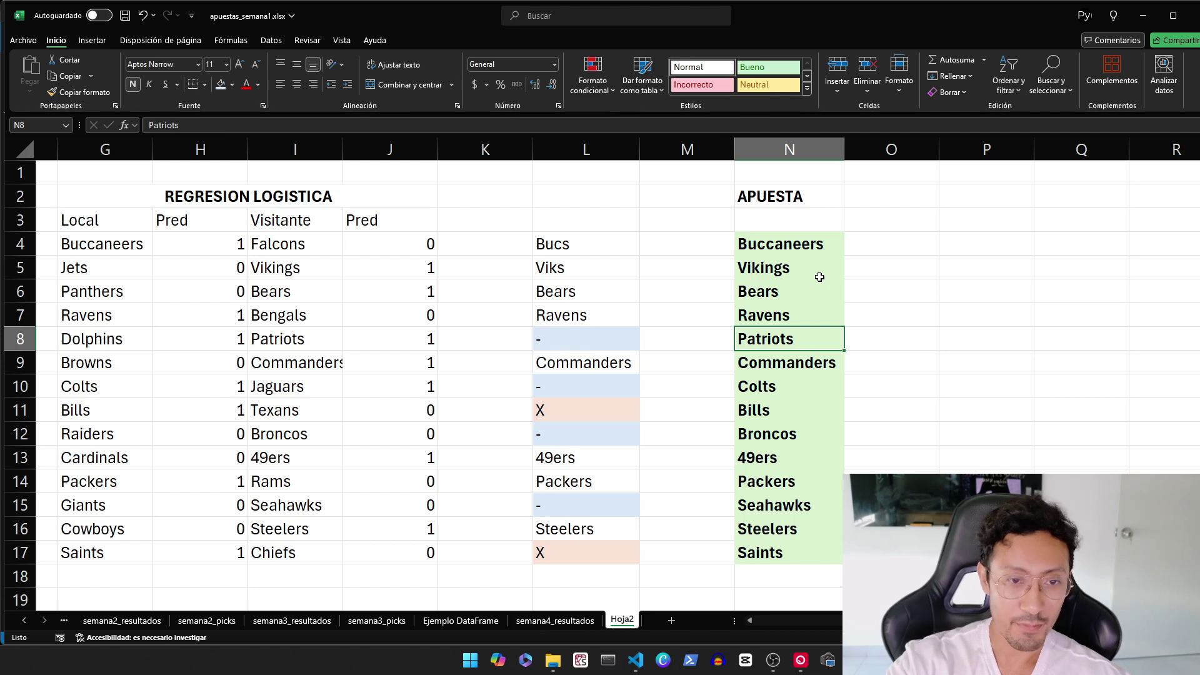
pyautogui.press('Down')
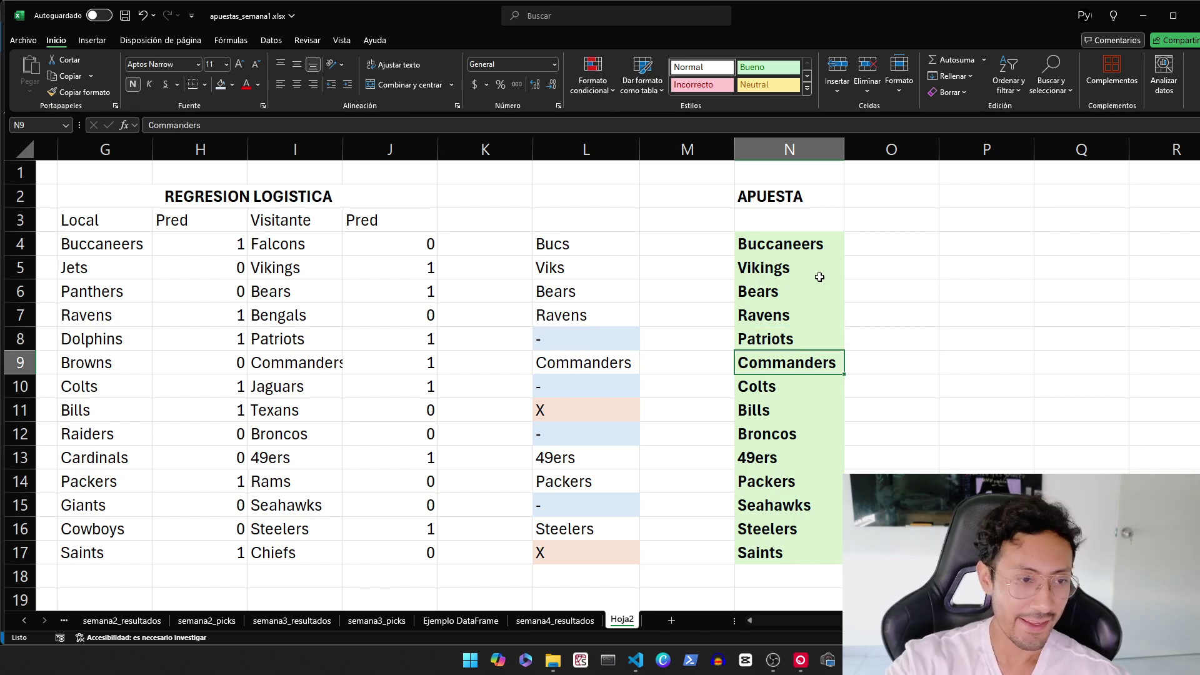
pyautogui.press('Down')
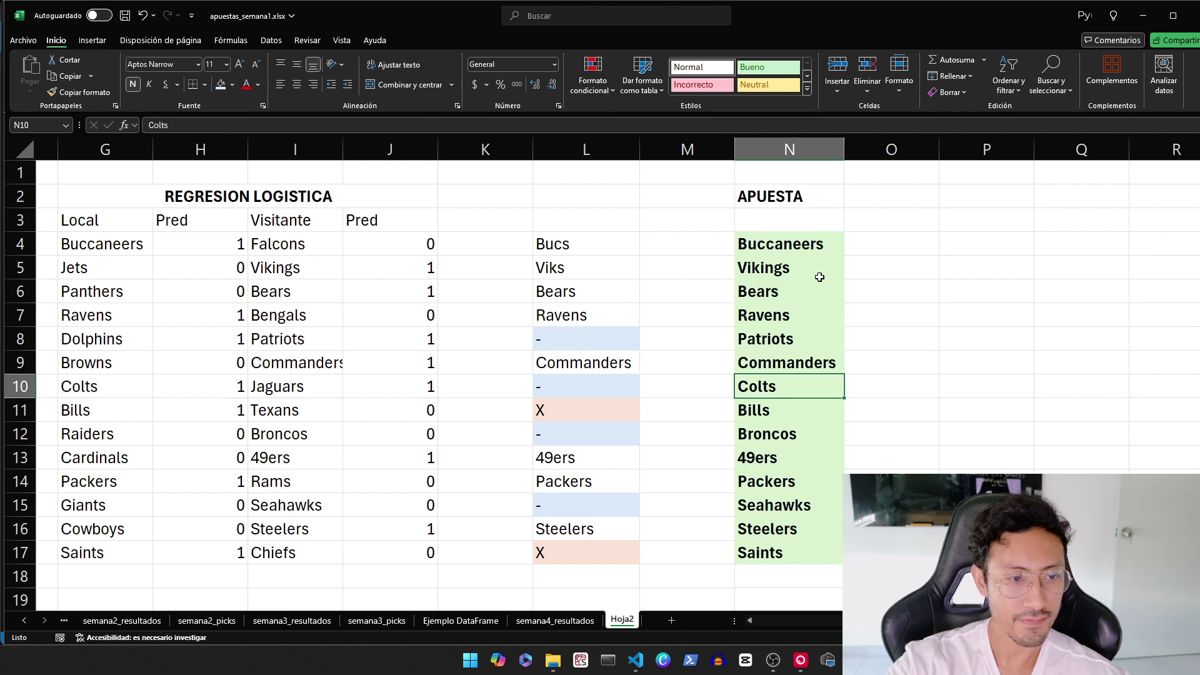
pyautogui.press('Down')
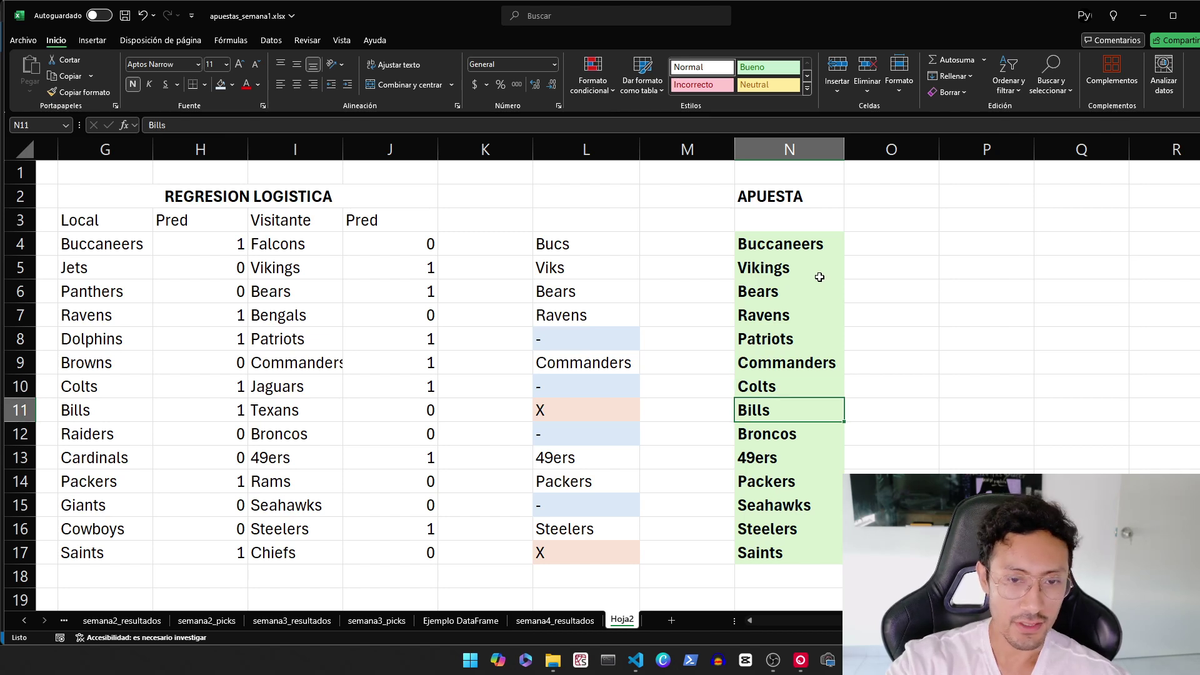
pyautogui.press('Down')
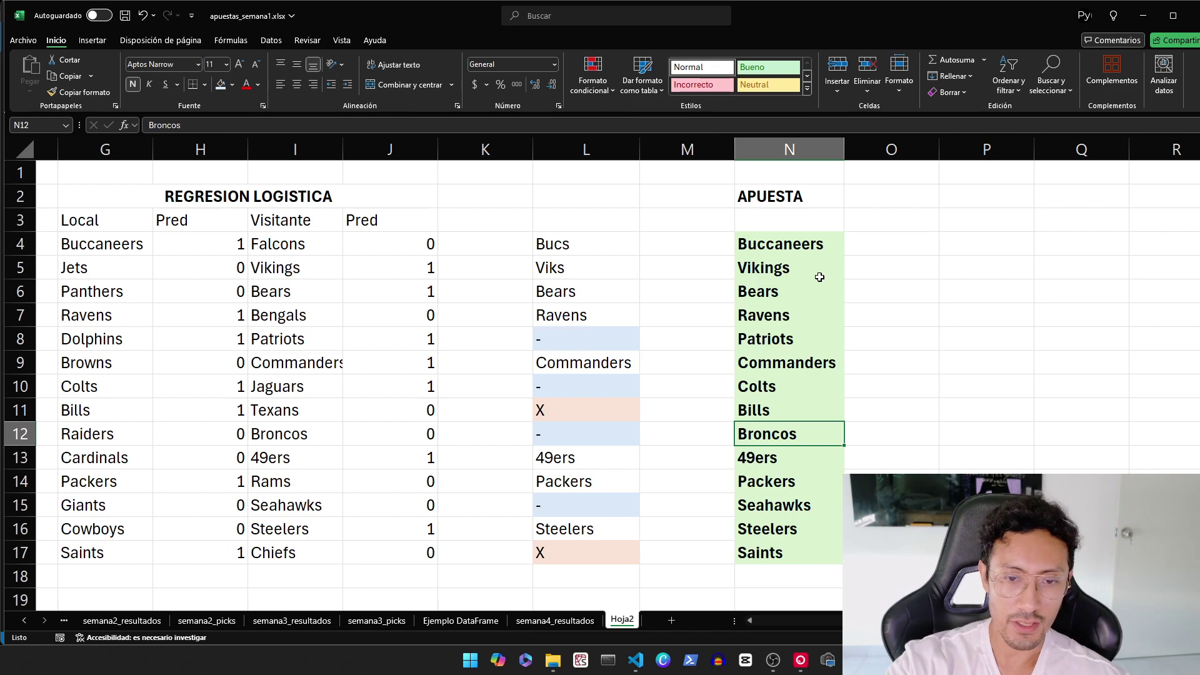
pyautogui.press('Down')
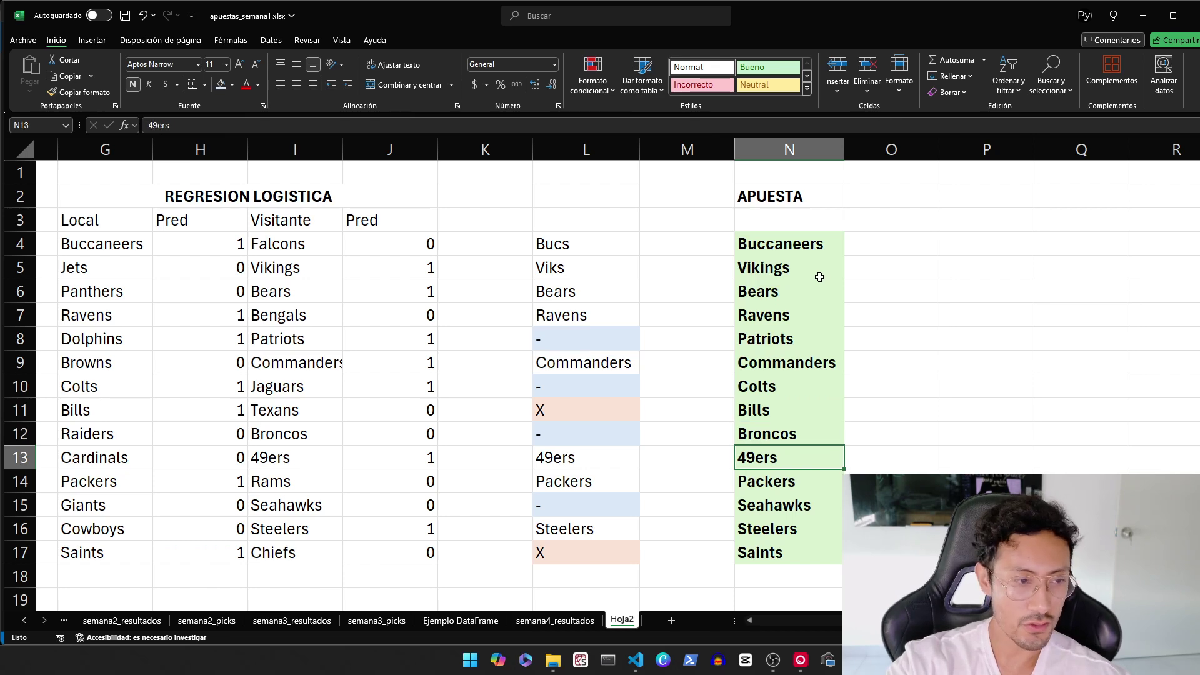
pyautogui.press('Down')
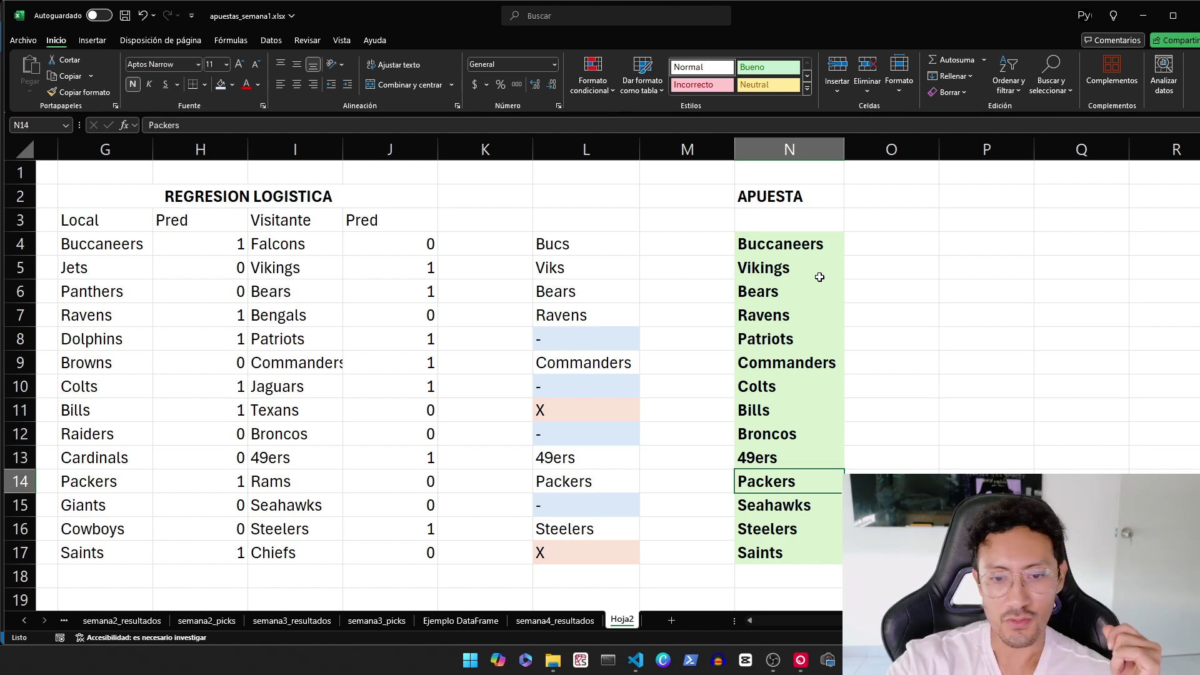
pyautogui.press('Down')
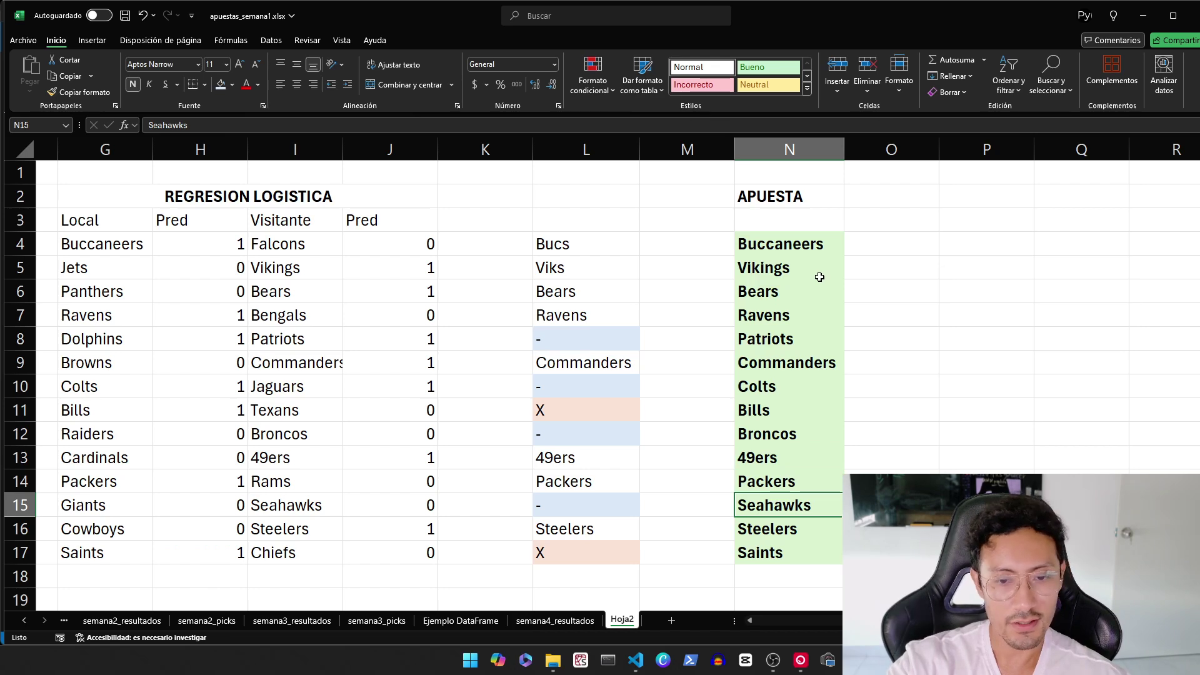
pyautogui.press('Down')
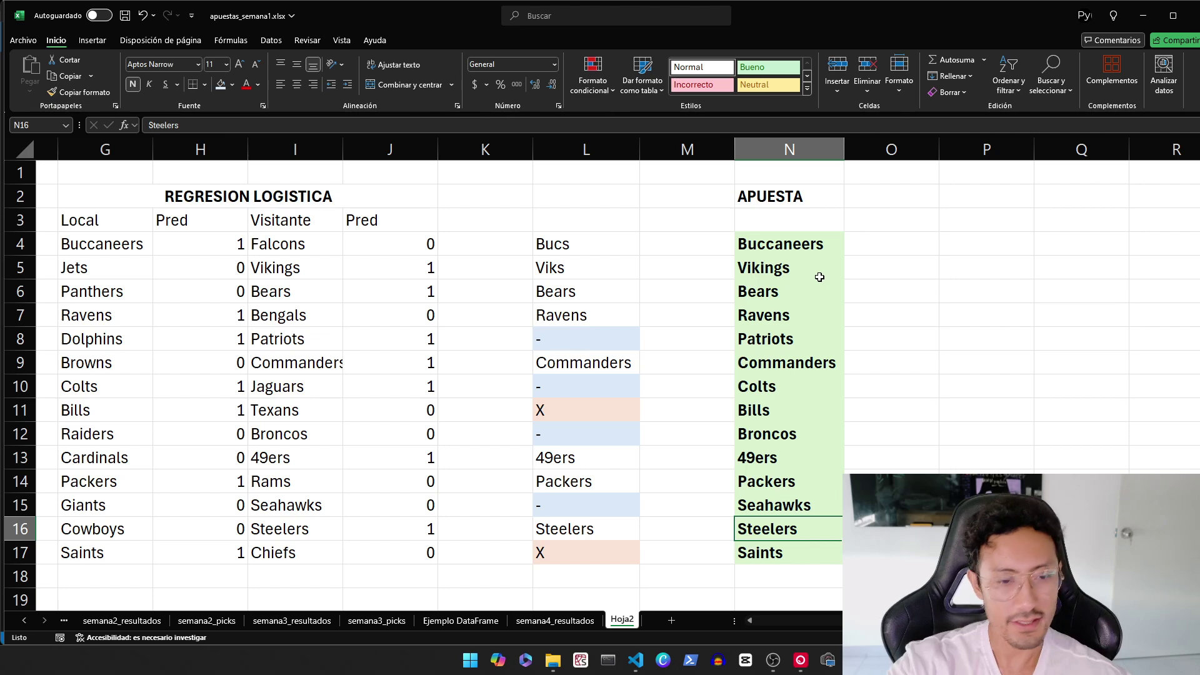
pyautogui.press('Down')
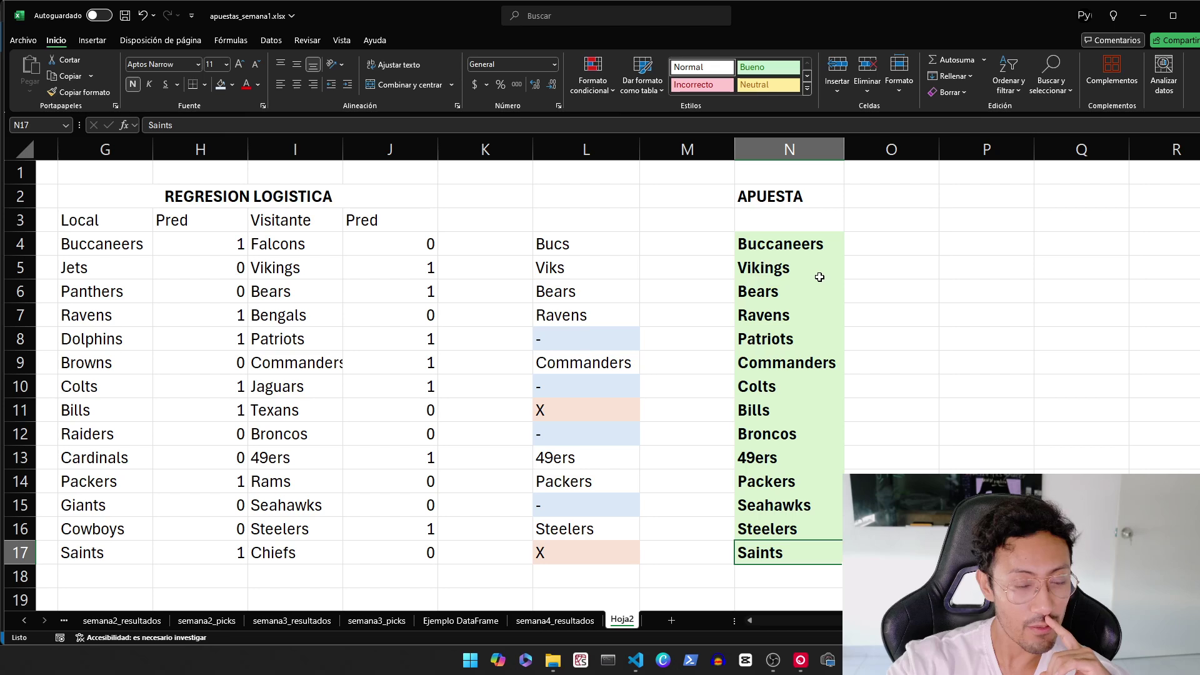
# - Select the logistic regression prediction for the Saints–Chiefs game in G17:J17 to examine it
pyautogui.press('Left')
pyautogui.press('Left')
pyautogui.press('Left')
pyautogui.press('Left')
pyautogui.press('Left')
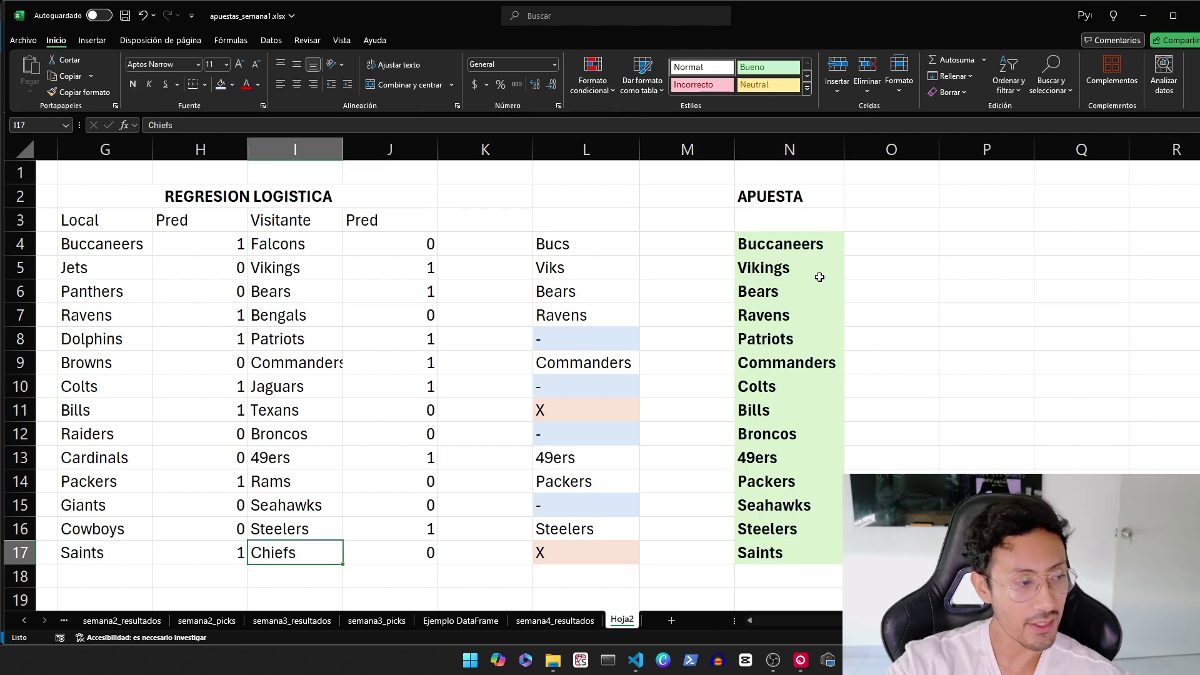
pyautogui.press('Left')
pyautogui.press('Left')
pyautogui.press('Left')
pyautogui.press('Left')
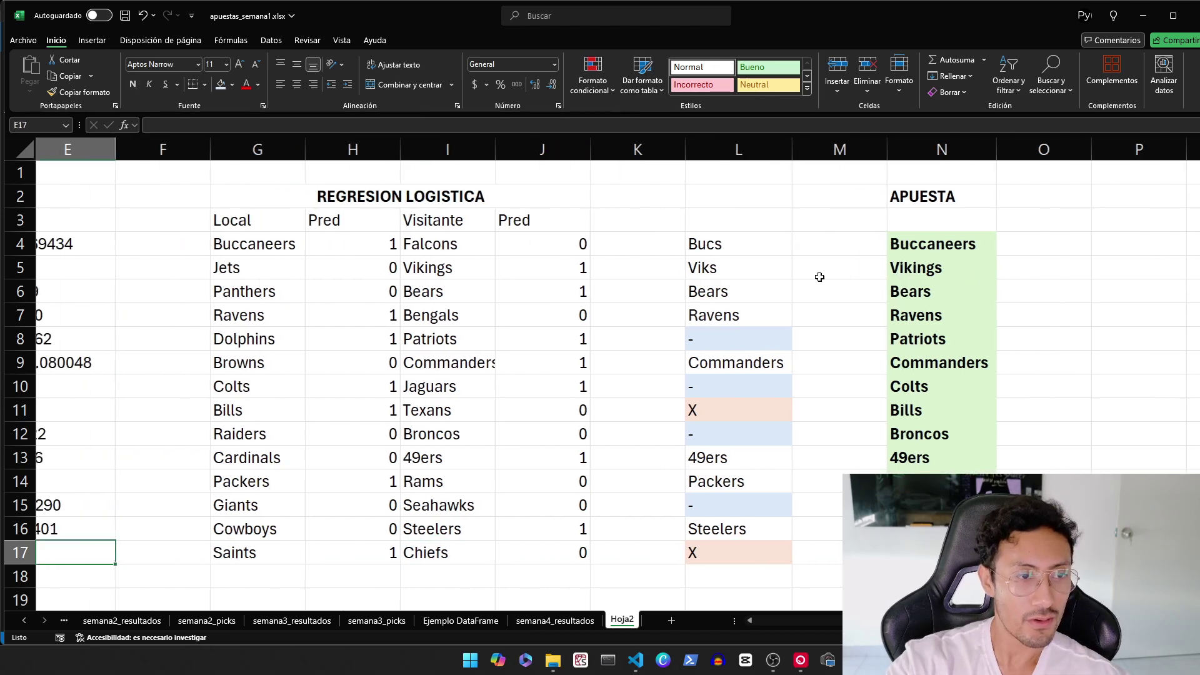
pyautogui.press('Right')
pyautogui.press('Right')
pyautogui.press('Right')
pyautogui.press('Left')
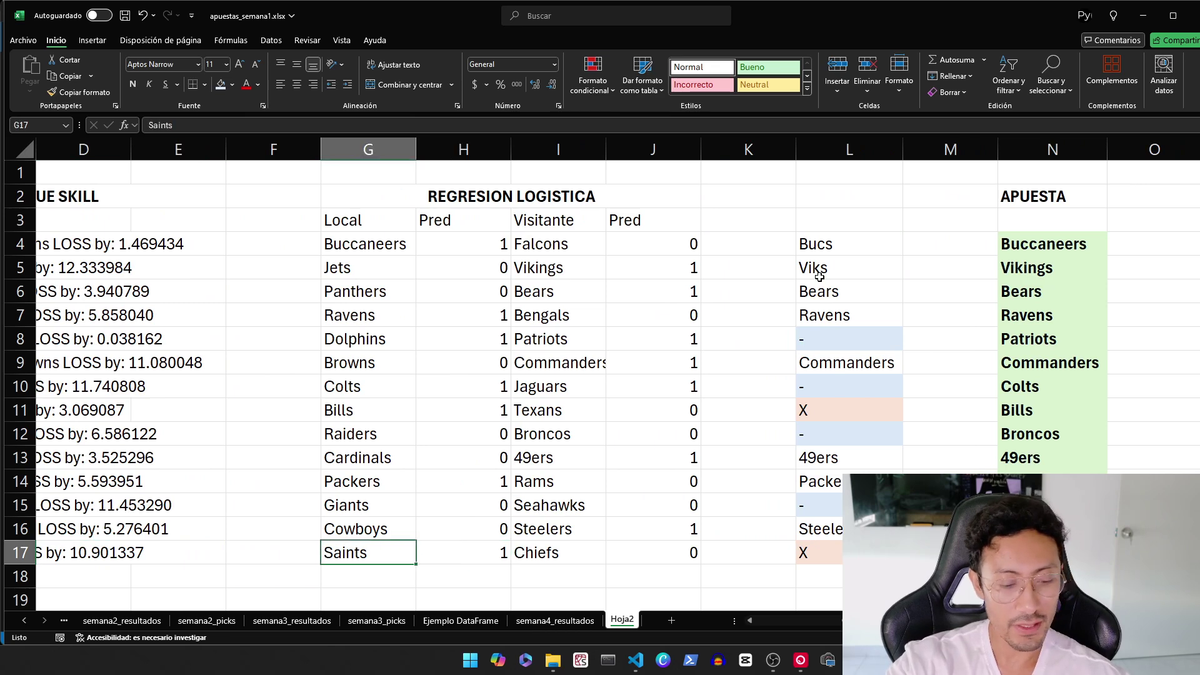
pyautogui.hotkey('shift', 'Right')
pyautogui.hotkey('shift', 'Right')
pyautogui.hotkey('shift', 'Right')
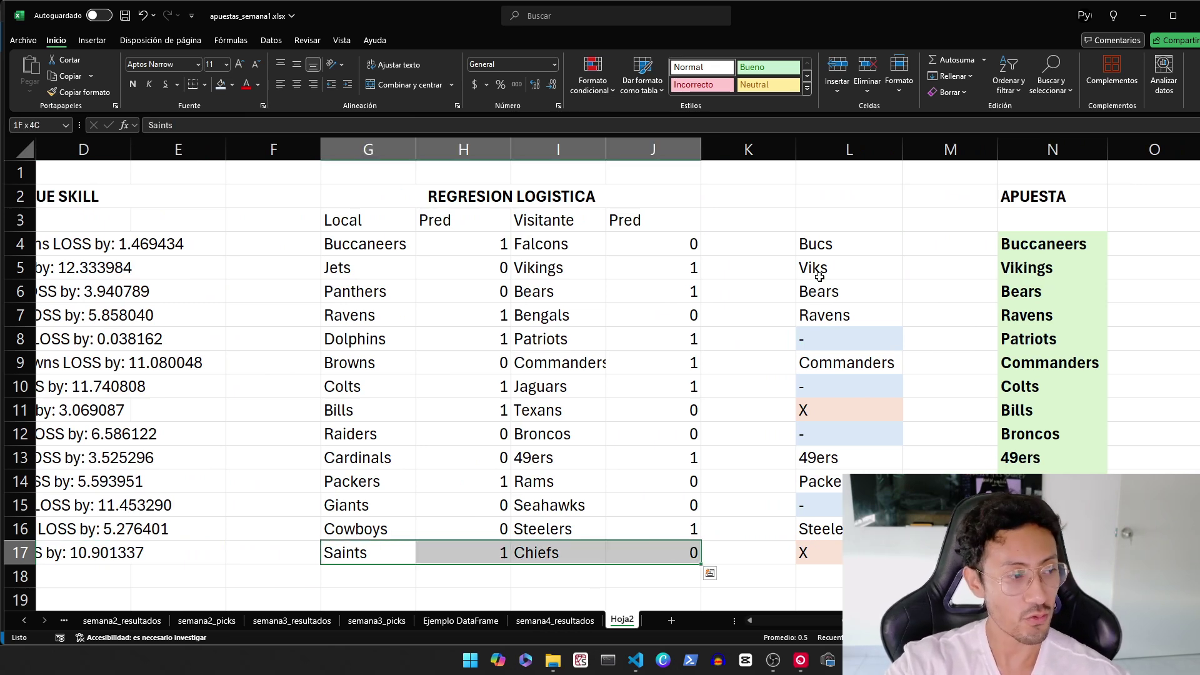
# - Select the True Skill prediction for the Chiefs–Saints game in B17:D17 to examine it
pyautogui.press('Left')
pyautogui.press('Left')
pyautogui.press('Left')
pyautogui.press('Left')
pyautogui.press('Left')
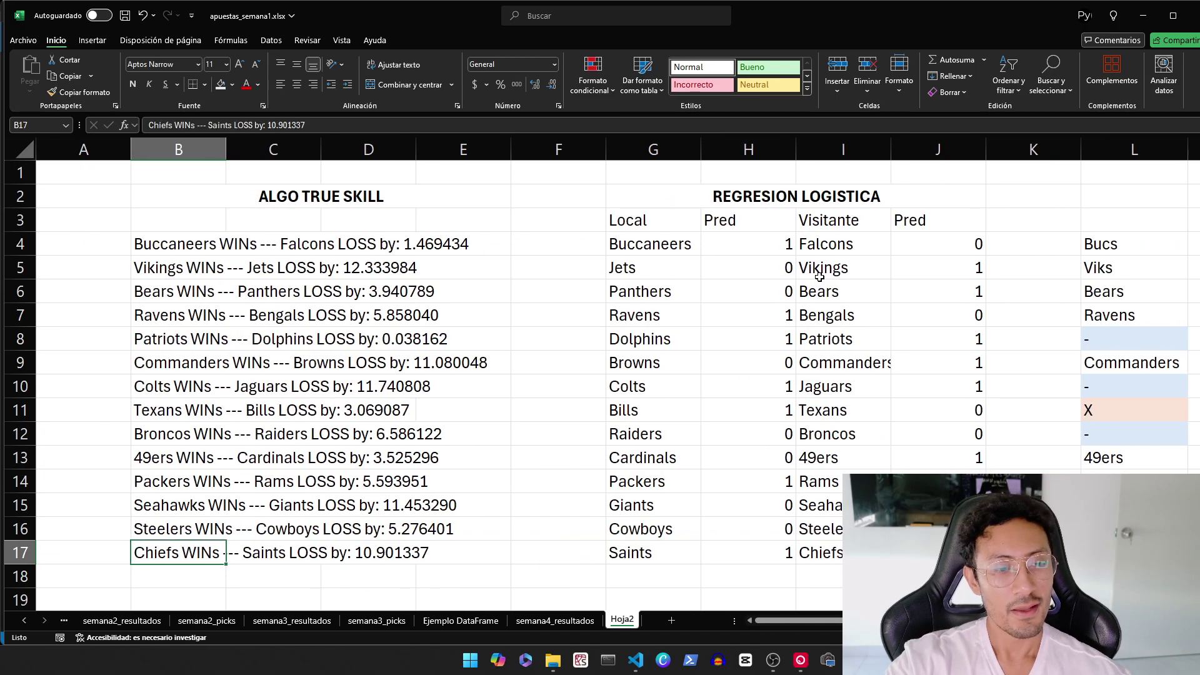
pyautogui.hotkey('shift', 'Right')
pyautogui.hotkey('shift', 'Right')
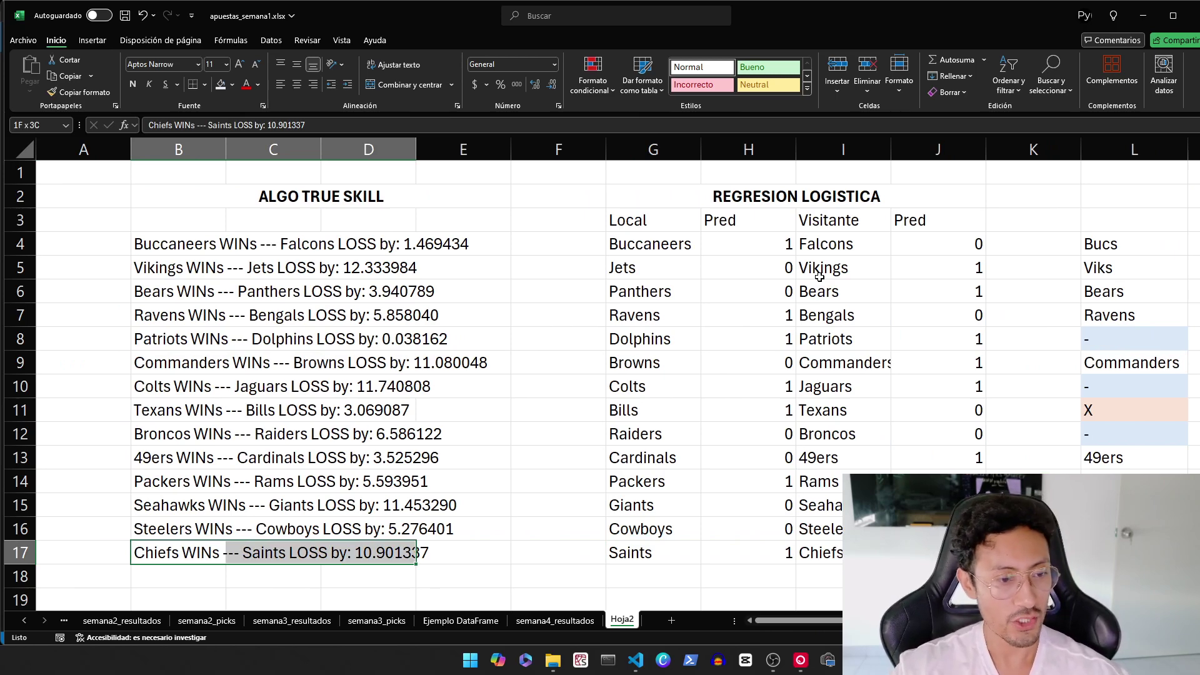
# - Examine the Saints and Chiefs regression values in row 17 against the True Skill prediction
pyautogui.press('Right')
pyautogui.press('Right')
pyautogui.press('Right')
pyautogui.press('Right')
pyautogui.press('Right')
pyautogui.press('Right')
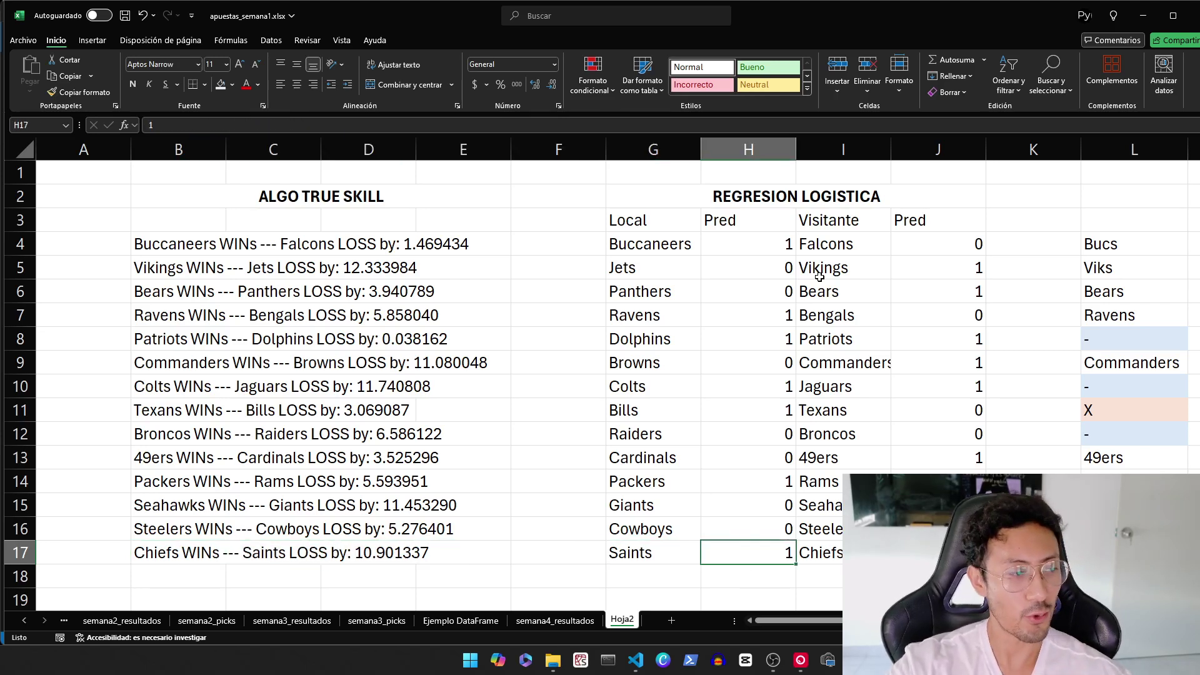
pyautogui.press('Right')
pyautogui.press('Right')
pyautogui.press('Right')
pyautogui.press('Left')
pyautogui.press('Left')
pyautogui.press('Left')
pyautogui.press('Left')
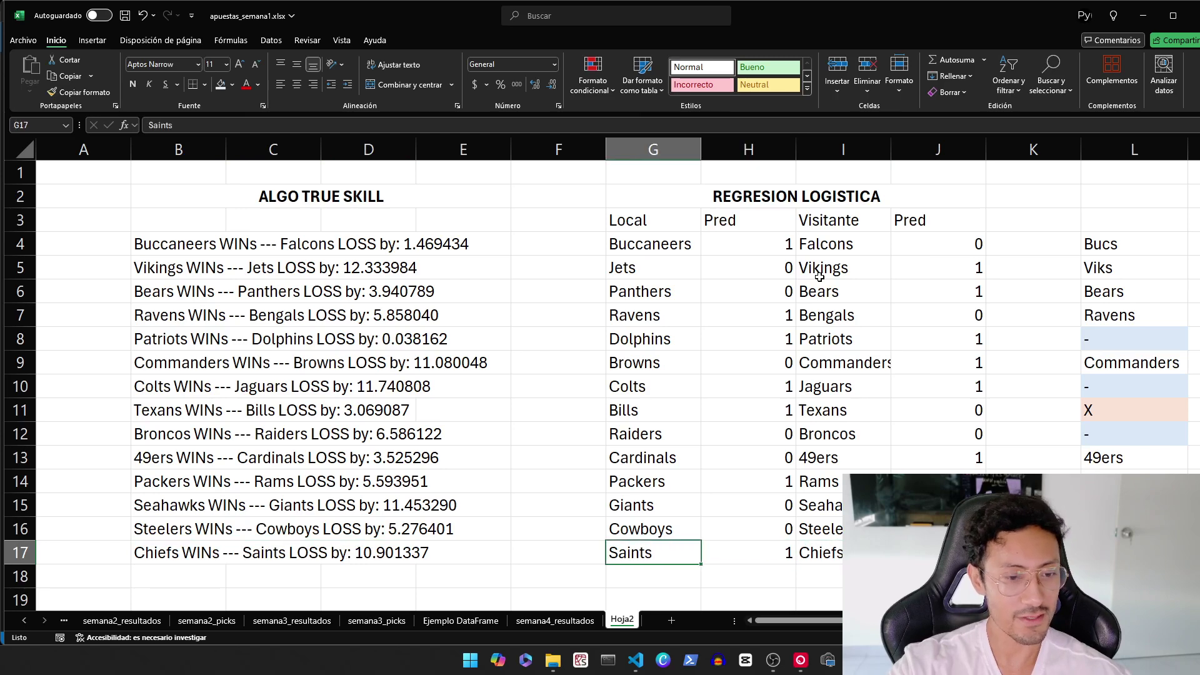
# - Select B17:J17 to compare both models' predictions for the Chiefs–Saints game together
pyautogui.press('Left')
pyautogui.press('Left')
pyautogui.press('Left')
pyautogui.press('Left')
pyautogui.press('Left')
pyautogui.hotkey('shift', 'Right')
pyautogui.hotkey('shift', 'Right')
pyautogui.hotkey('shift', 'Right')
pyautogui.hotkey('shift', 'Right')
pyautogui.hotkey('shift', 'Right')
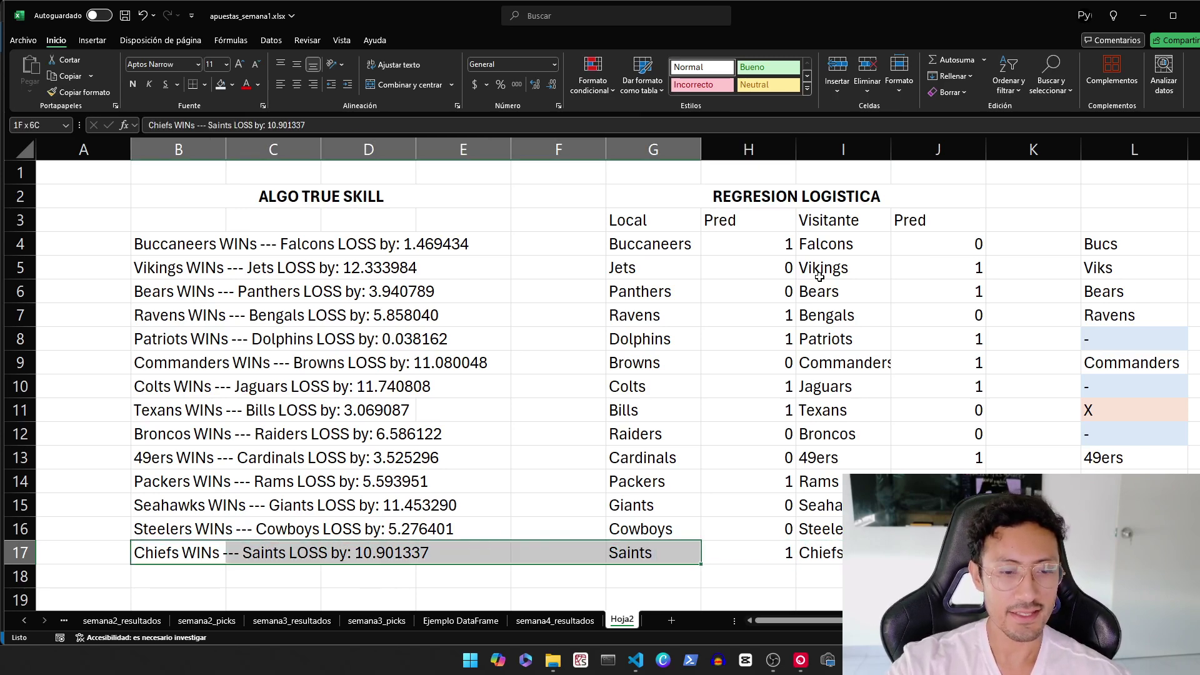
pyautogui.hotkey('shift', 'Right')
pyautogui.hotkey('shift', 'Right')
pyautogui.hotkey('shift', 'Right')
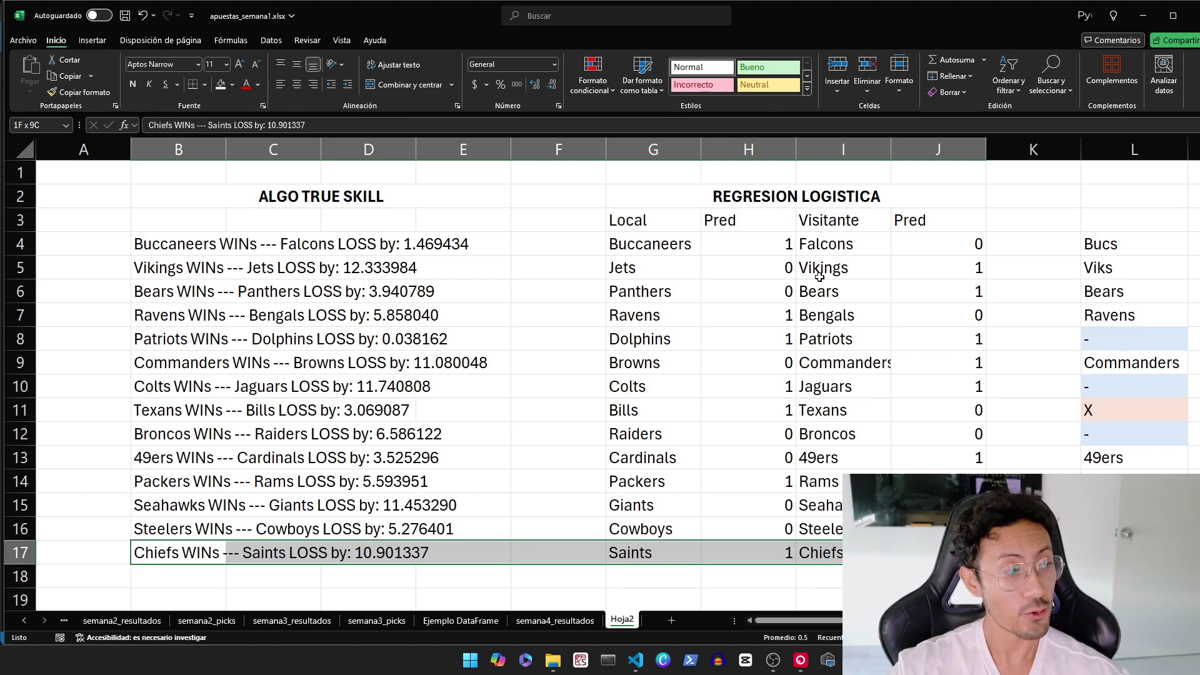